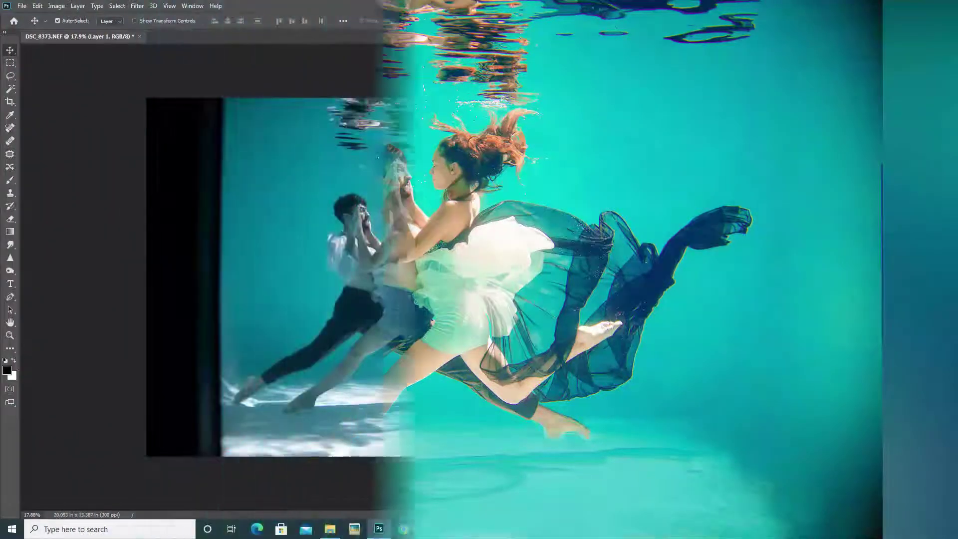
Step: Duplicate the underwater photo onto a new Layer 1 with Ctrl+J
{"action": "key", "text": "ctrl+j"}
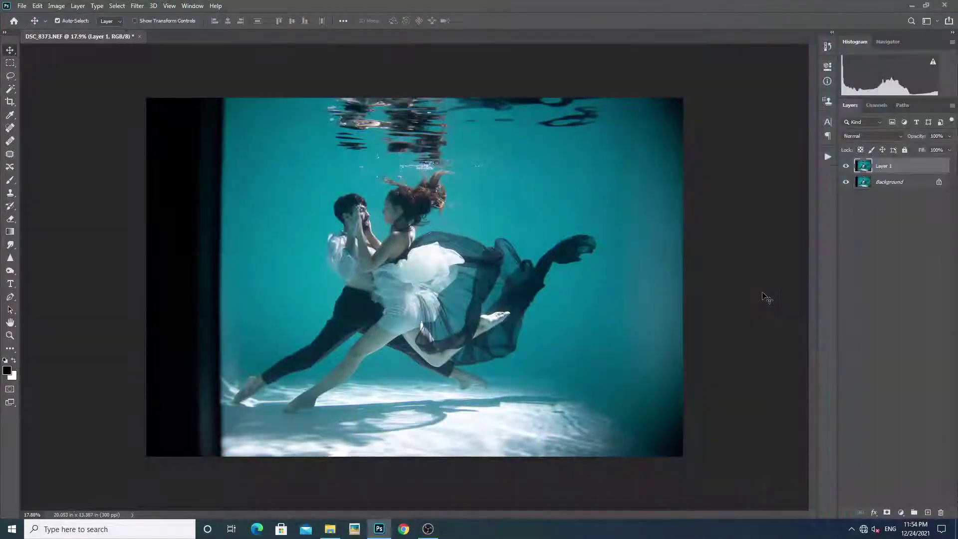
Step: In Camera Raw, lift Shadows to +50 and set Highlights to -7
{"action": "key", "text": "ctrl+shift+a"}
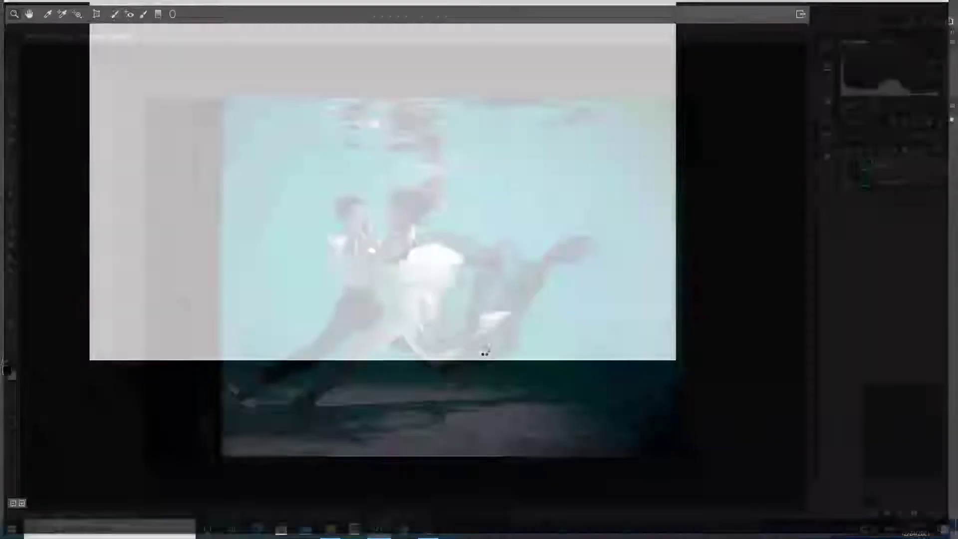
{"action": "left_click", "coordinate": [896, 255]}
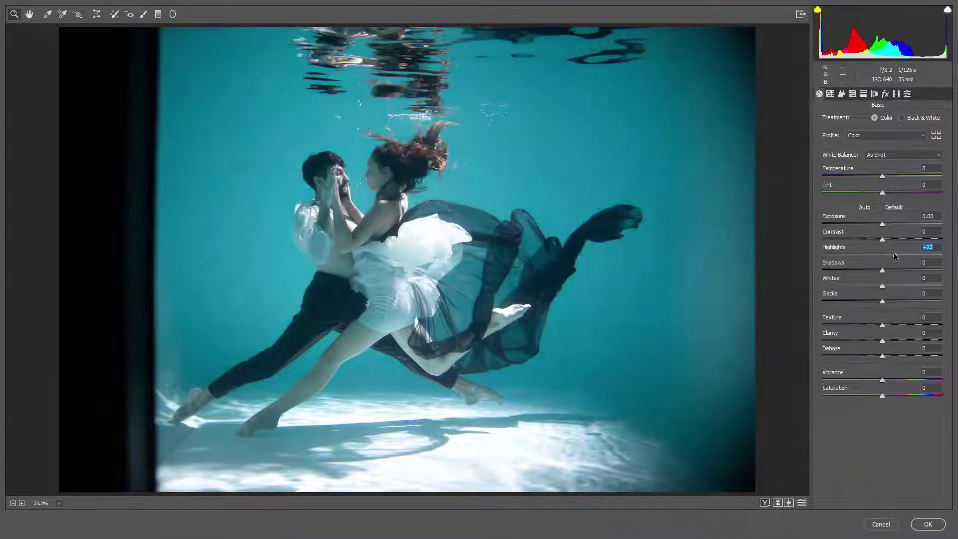
{"action": "left_click", "coordinate": [903, 270]}
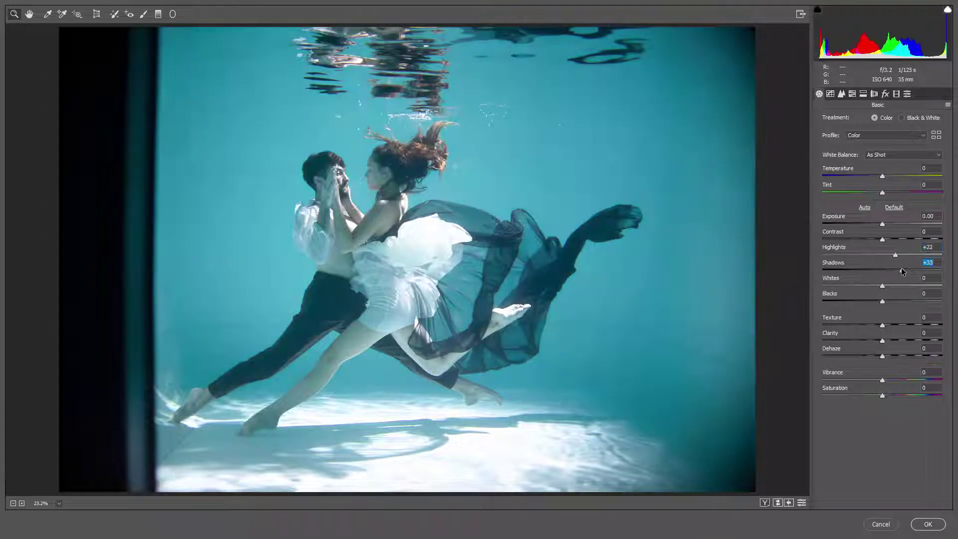
{"action": "left_click", "coordinate": [909, 267]}
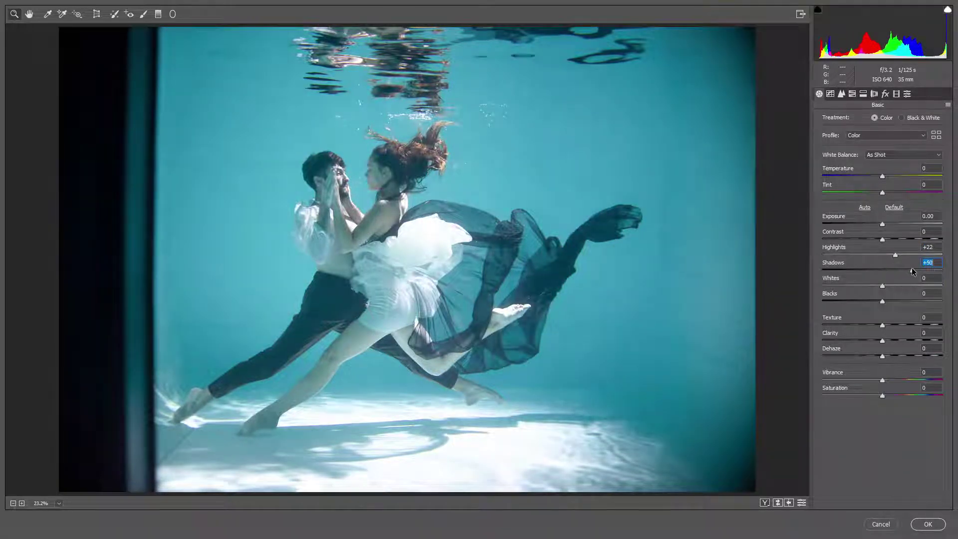
{"action": "mouse_move", "coordinate": [896, 254]}
{"action": "left_mouse_down"}
{"action": "mouse_move", "coordinate": [868, 255]}
{"action": "mouse_move", "coordinate": [878, 255]}
{"action": "left_mouse_up"}
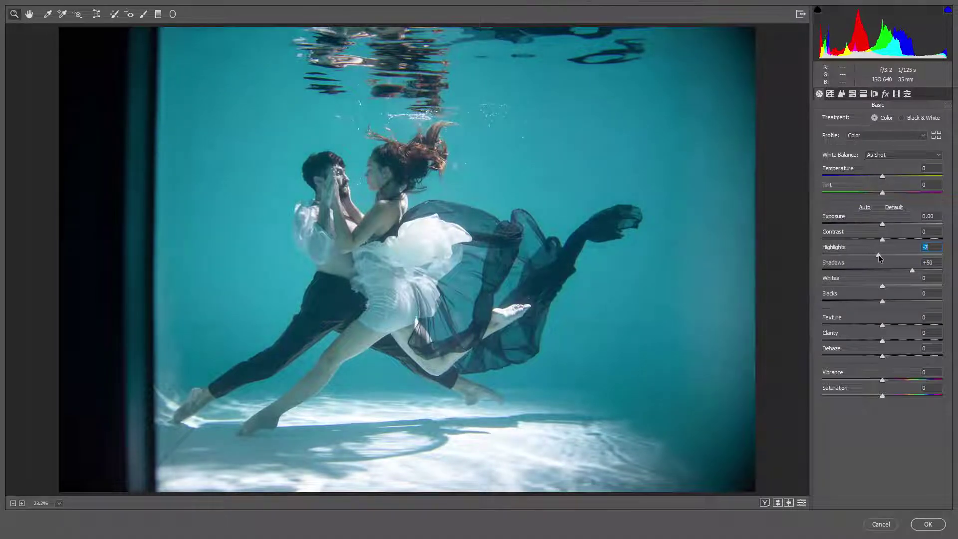
Step: Set Exposure +0.30, Contrast +4, Blacks +8, Clarity +7, then view before/after side by side
{"action": "left_click", "coordinate": [884, 224]}
{"action": "left_click_drag", "start_coordinate": [884, 224], "coordinate": [887, 224]}
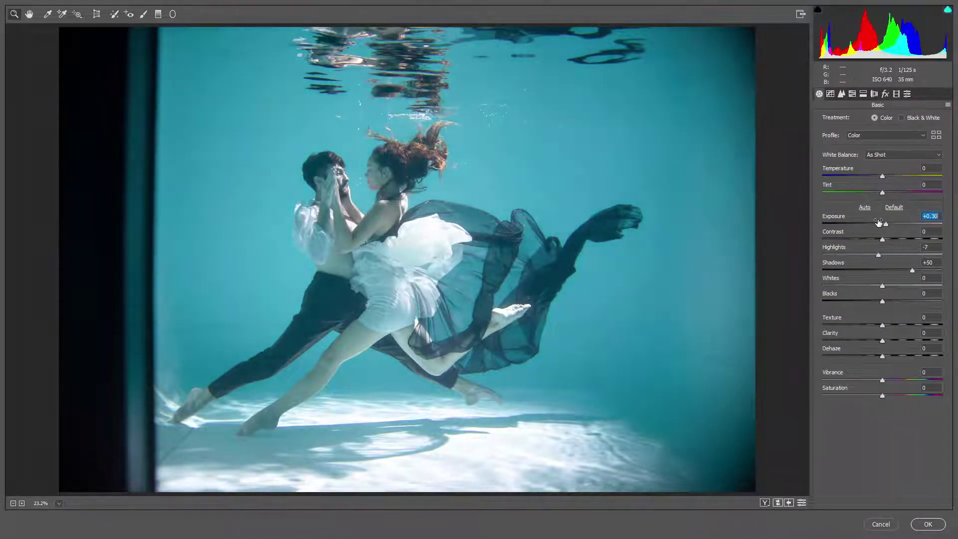
{"action": "left_click", "coordinate": [885, 239]}
{"action": "left_click_drag", "start_coordinate": [883, 301], "coordinate": [887, 301]}
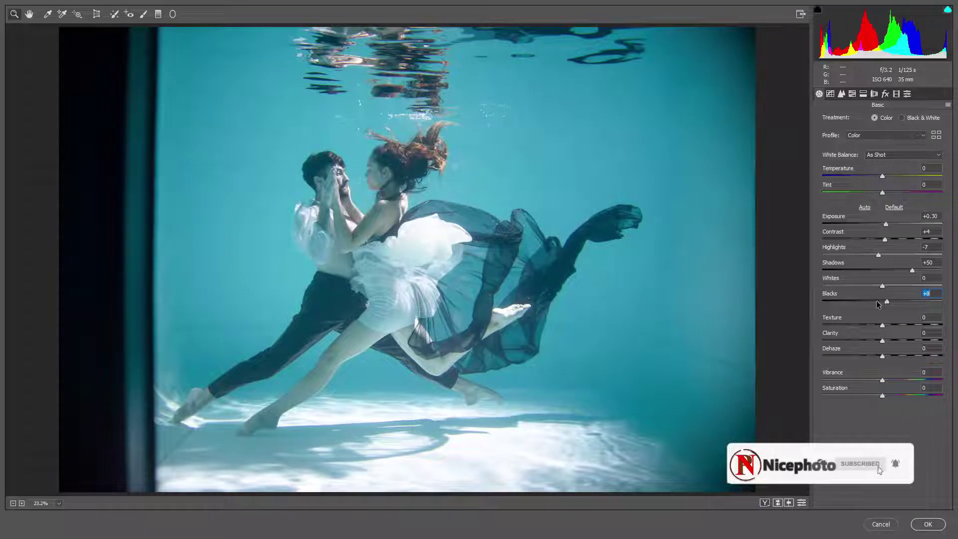
{"action": "left_click", "coordinate": [885, 342]}
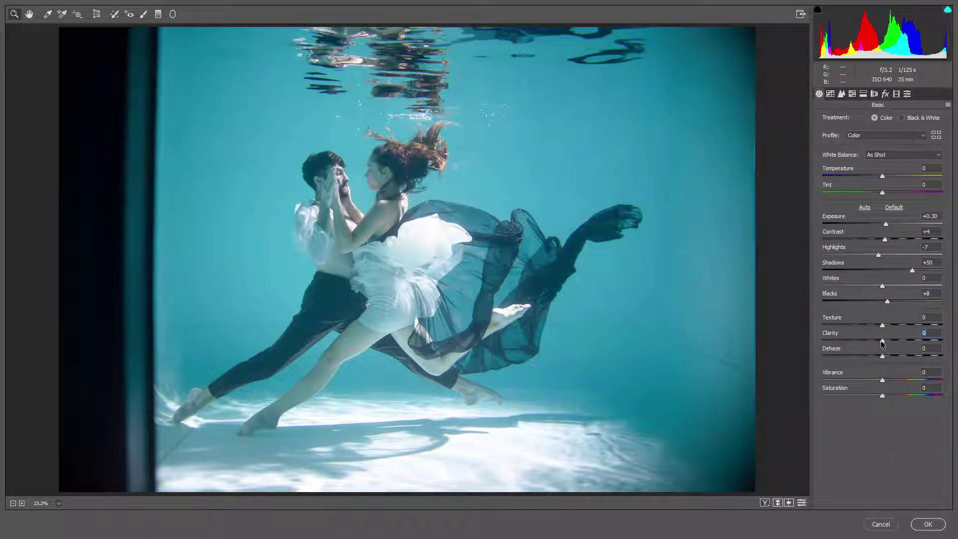
{"action": "left_click_drag", "start_coordinate": [882, 341], "coordinate": [885, 381]}
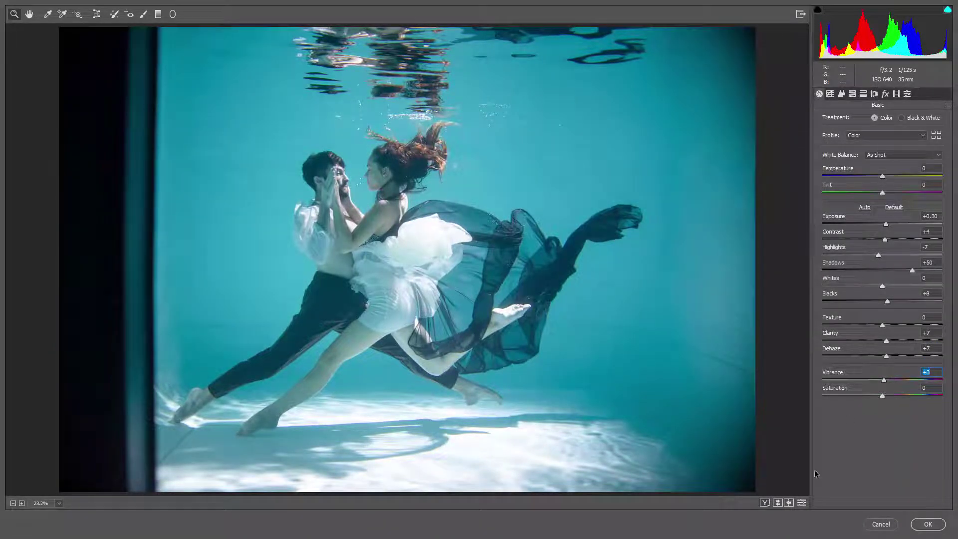
{"action": "left_click", "coordinate": [765, 503]}
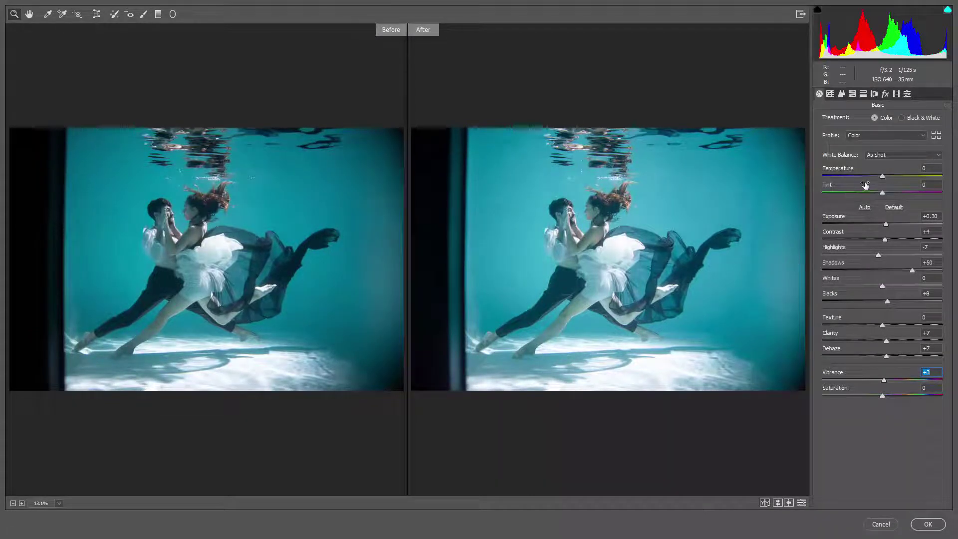
Step: Warm Temperature to +28 and boost Oranges saturation and luminance (+18) in HSL
{"action": "left_click_drag", "start_coordinate": [882, 176], "coordinate": [898, 175]}
{"action": "key", "text": "Up"}
{"action": "key", "text": "Up"}
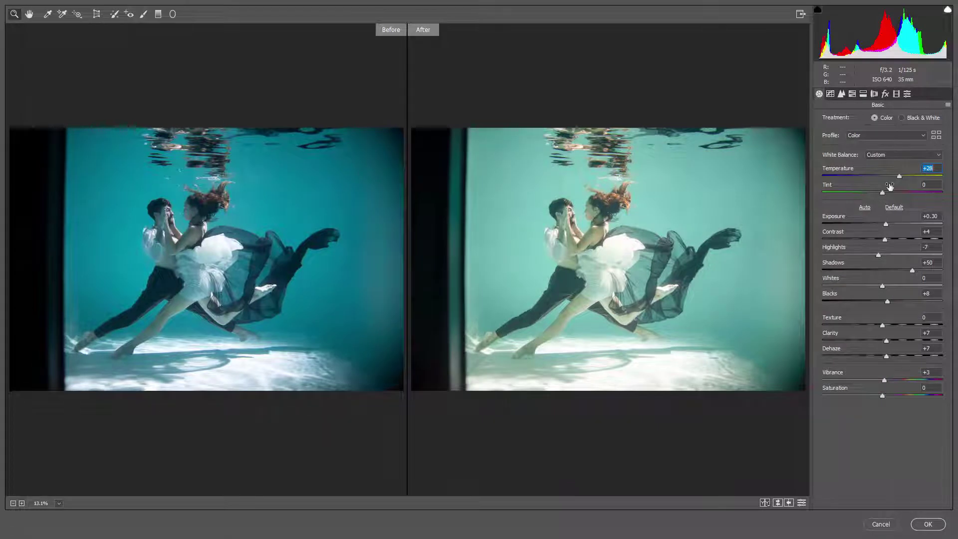
{"action": "left_click", "coordinate": [831, 94]}
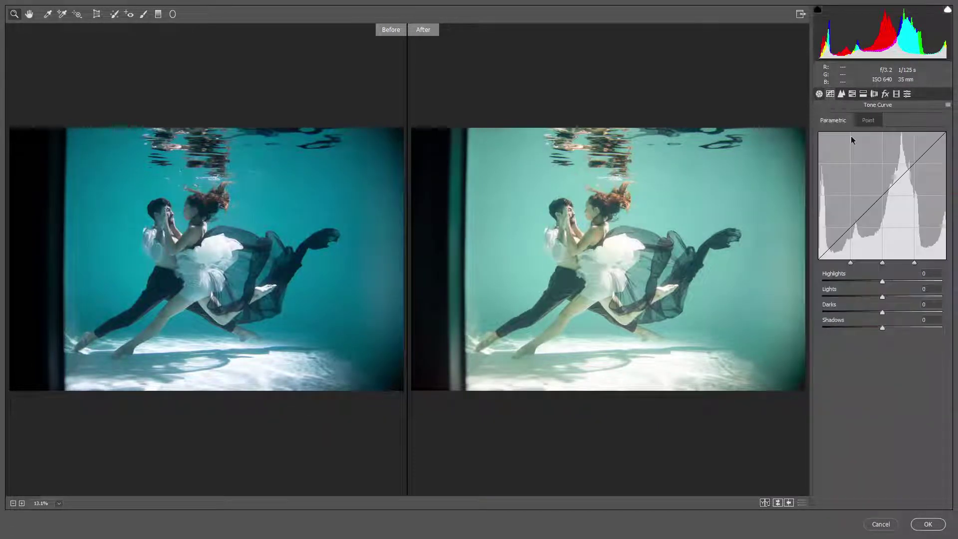
{"action": "left_click", "coordinate": [852, 95]}
{"action": "left_click_drag", "start_coordinate": [883, 173], "coordinate": [898, 173]}
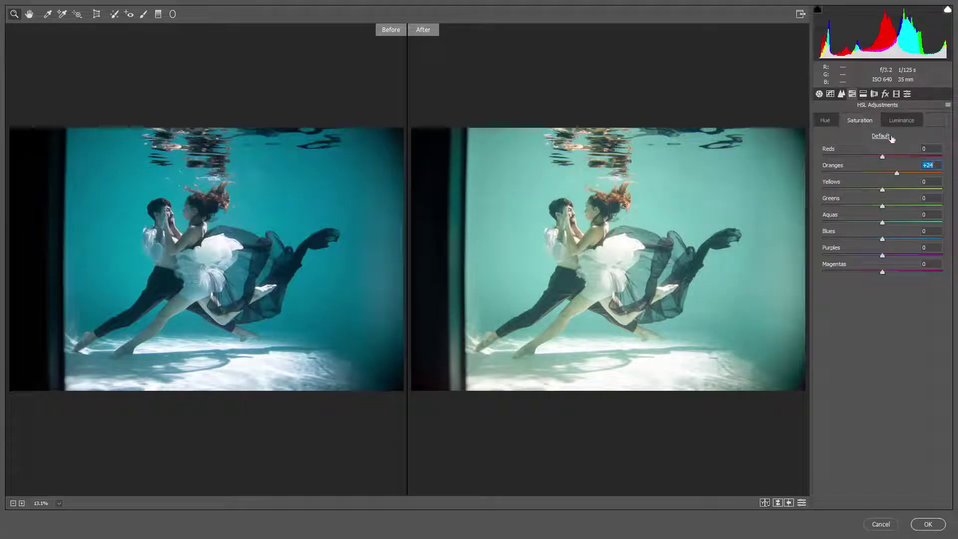
{"action": "left_click", "coordinate": [902, 120]}
{"action": "left_click", "coordinate": [893, 172]}
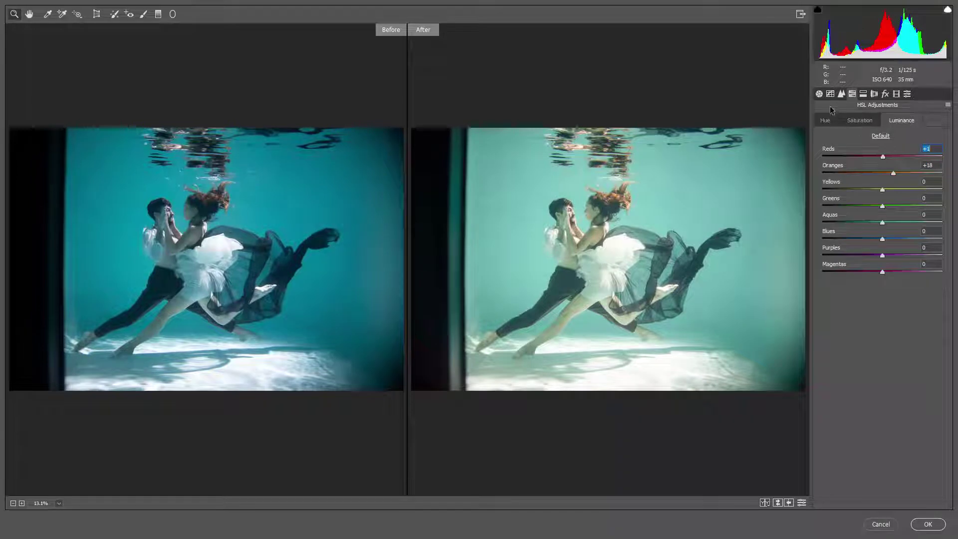
Step: In Basic, raise Saturation to +9 and Vibrance to +15
{"action": "left_click", "coordinate": [820, 94]}
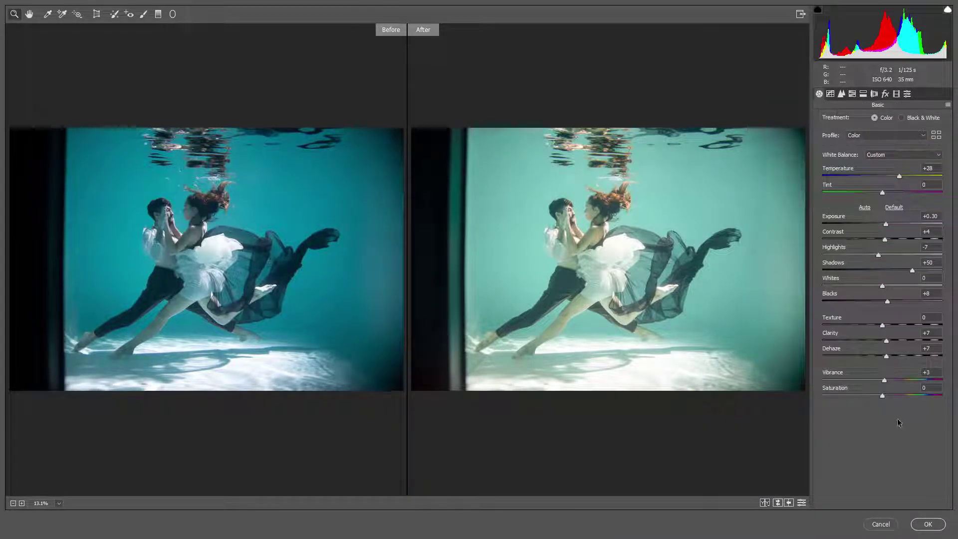
{"action": "left_click", "coordinate": [888, 397]}
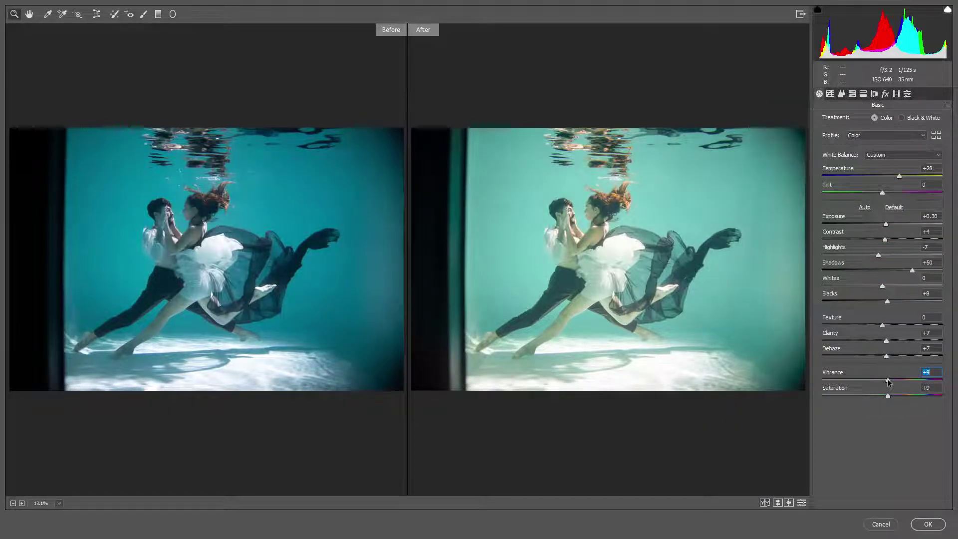
{"action": "left_click_drag", "start_coordinate": [889, 382], "coordinate": [892, 380]}
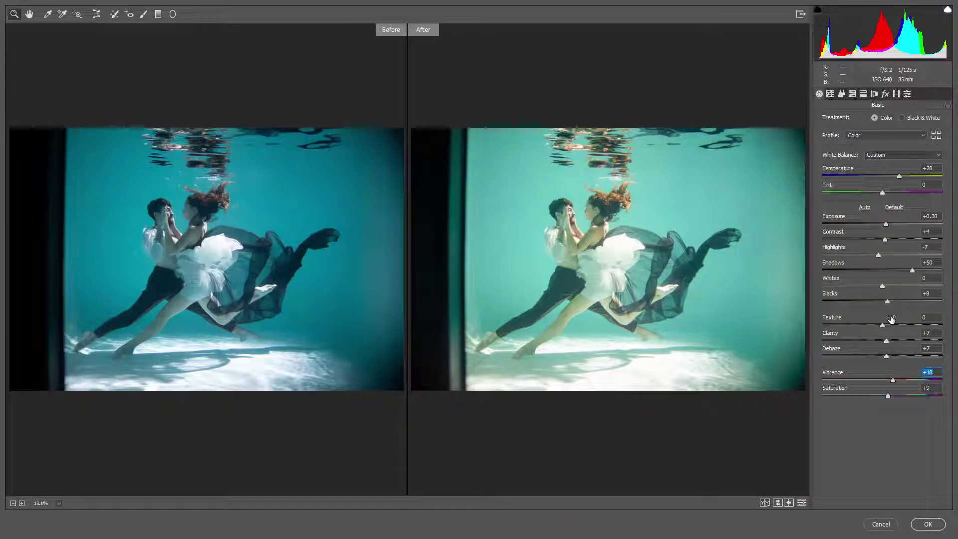
Step: Brighten Blues luminance to +10 and raise Blues saturation to +33
{"action": "left_click", "coordinate": [853, 93]}
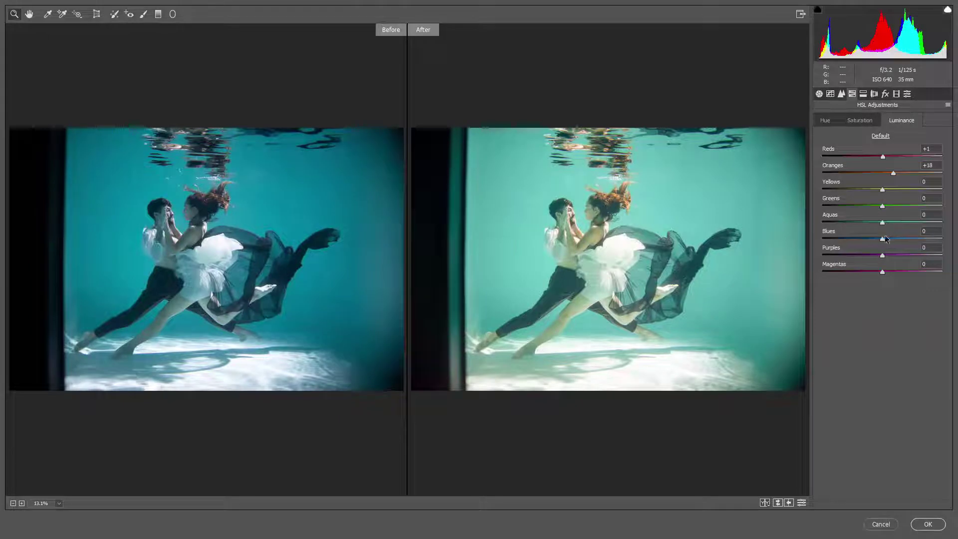
{"action": "mouse_move", "coordinate": [883, 239]}
{"action": "left_mouse_down"}
{"action": "mouse_move", "coordinate": [901, 241]}
{"action": "mouse_move", "coordinate": [889, 243]}
{"action": "left_mouse_up"}
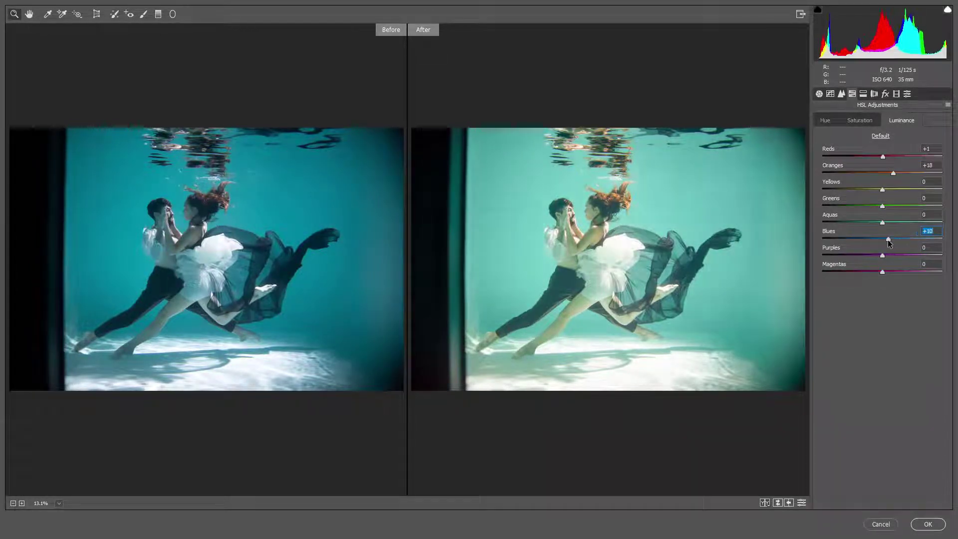
{"action": "left_click", "coordinate": [861, 120]}
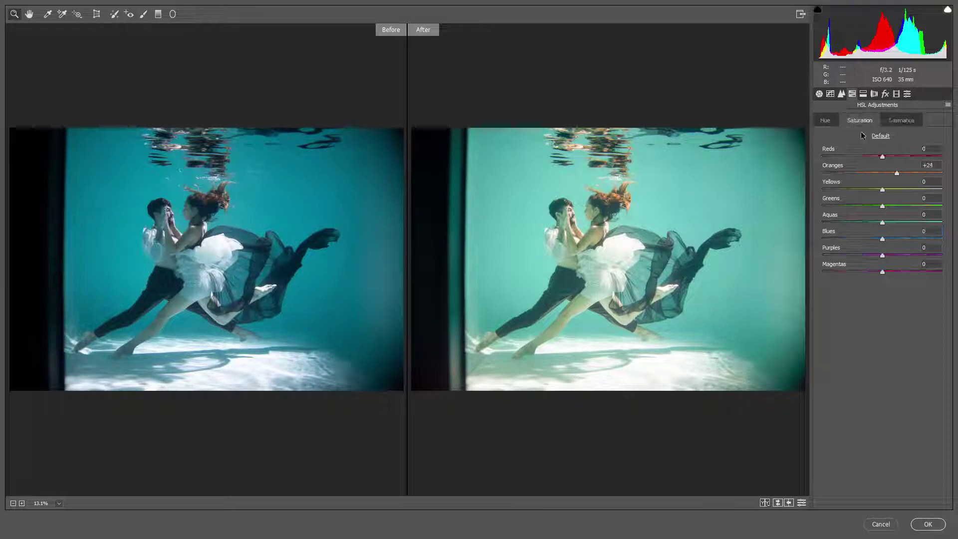
{"action": "left_click", "coordinate": [893, 237]}
{"action": "mouse_move", "coordinate": [892, 239]}
{"action": "left_mouse_down"}
{"action": "mouse_move", "coordinate": [902, 240]}
{"action": "mouse_move", "coordinate": [903, 223]}
{"action": "left_mouse_up"}
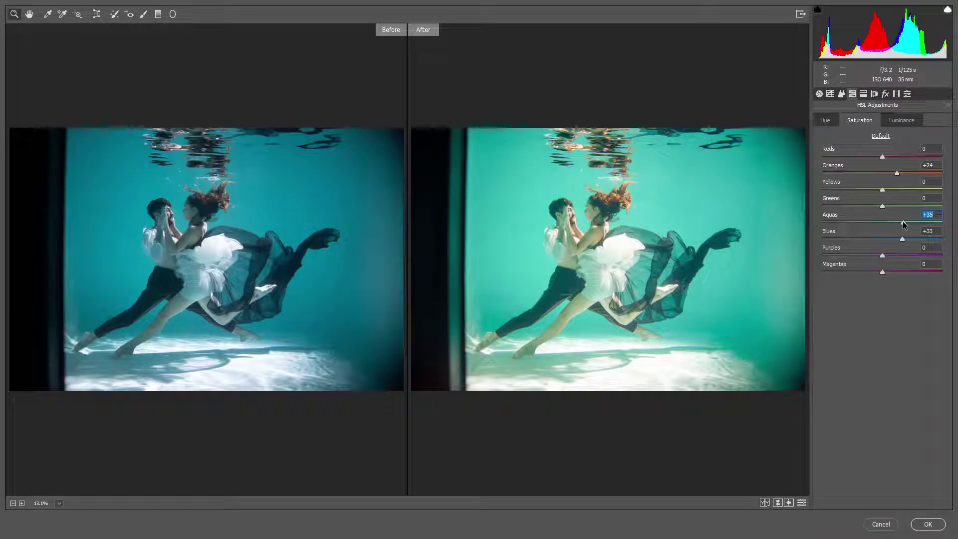
Step: Raise saturation: Aquas +42, Yellows +11, Greens +16, Purples and Magentas +11, Reds +2
{"action": "left_click_drag", "start_coordinate": [903, 223], "coordinate": [908, 222]}
{"action": "left_click", "coordinate": [884, 190]}
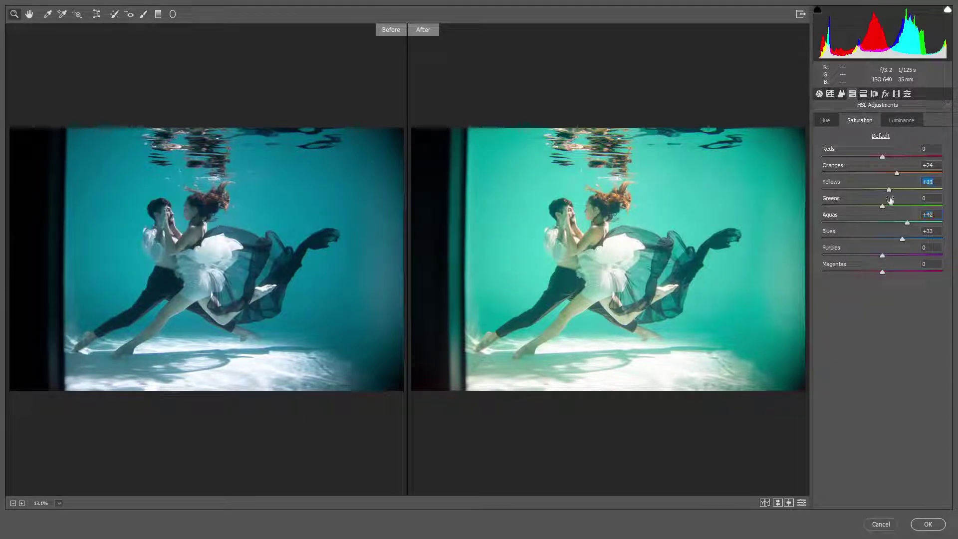
{"action": "left_click_drag", "start_coordinate": [882, 207], "coordinate": [892, 207]}
{"action": "left_click_drag", "start_coordinate": [884, 272], "coordinate": [890, 256]}
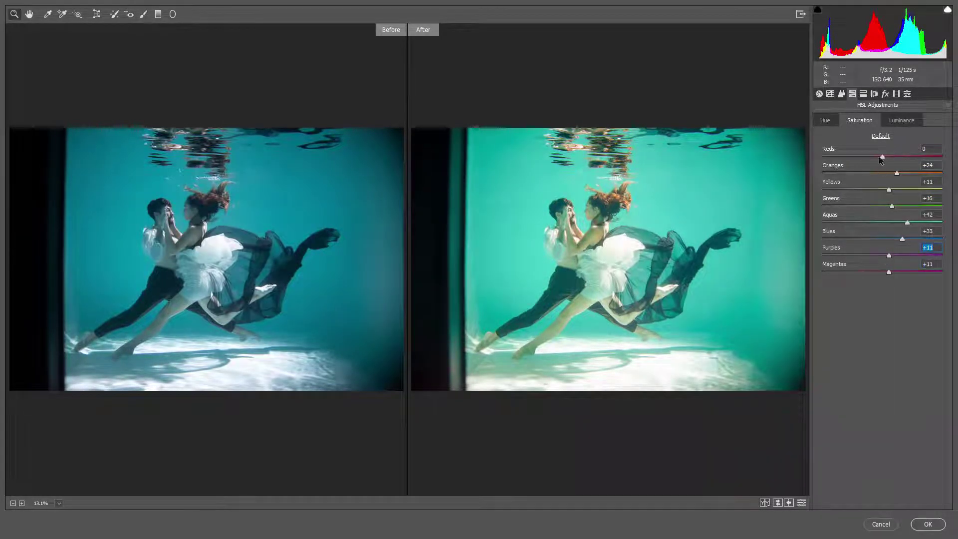
{"action": "left_click_drag", "start_coordinate": [883, 157], "coordinate": [883, 157]}
Step: In HSL Hue, set Reds +1, Greens -99 and Yellows -22
{"action": "left_click", "coordinate": [902, 124]}
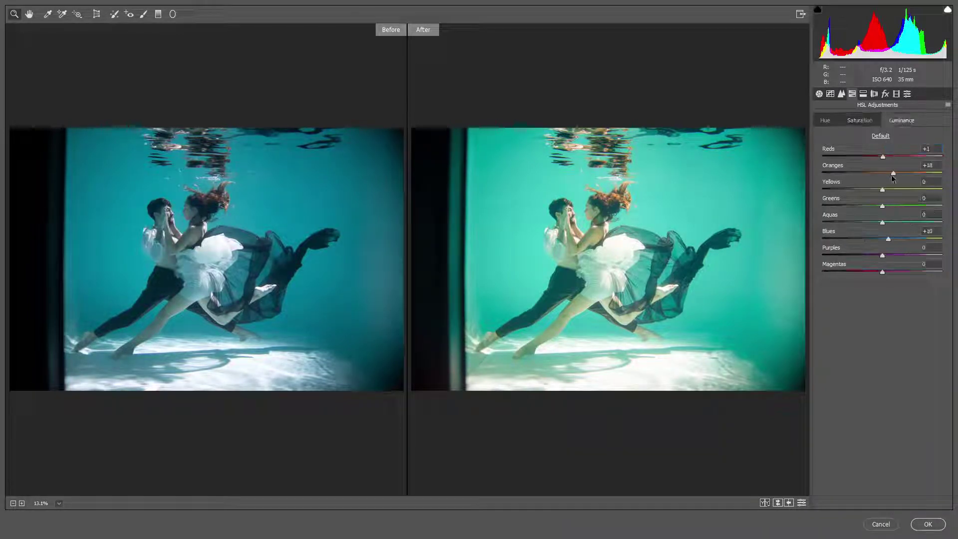
{"action": "left_click", "coordinate": [826, 120]}
{"action": "mouse_move", "coordinate": [883, 157]}
{"action": "left_mouse_down"}
{"action": "mouse_move", "coordinate": [870, 161]}
{"action": "mouse_move", "coordinate": [882, 159]}
{"action": "left_mouse_up"}
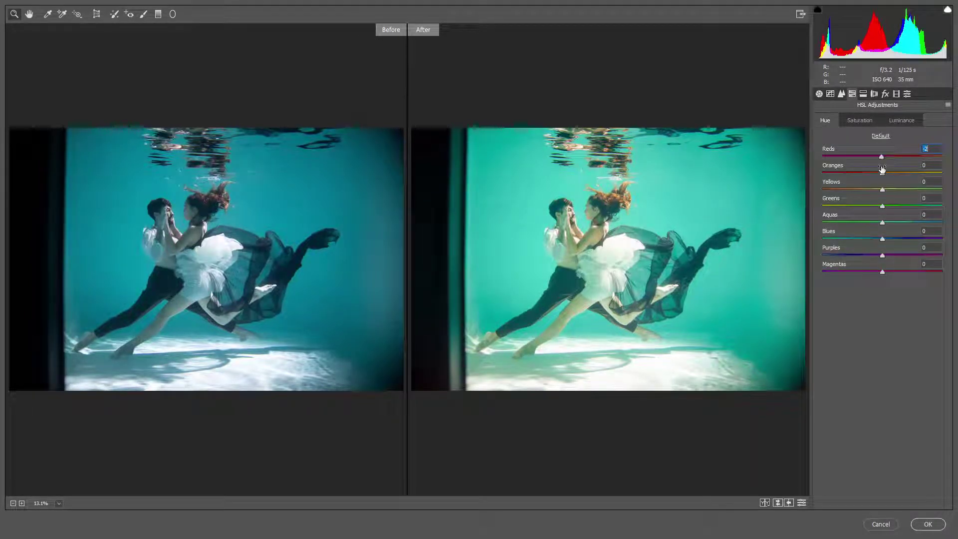
{"action": "left_click_drag", "start_coordinate": [882, 206], "coordinate": [820, 211]}
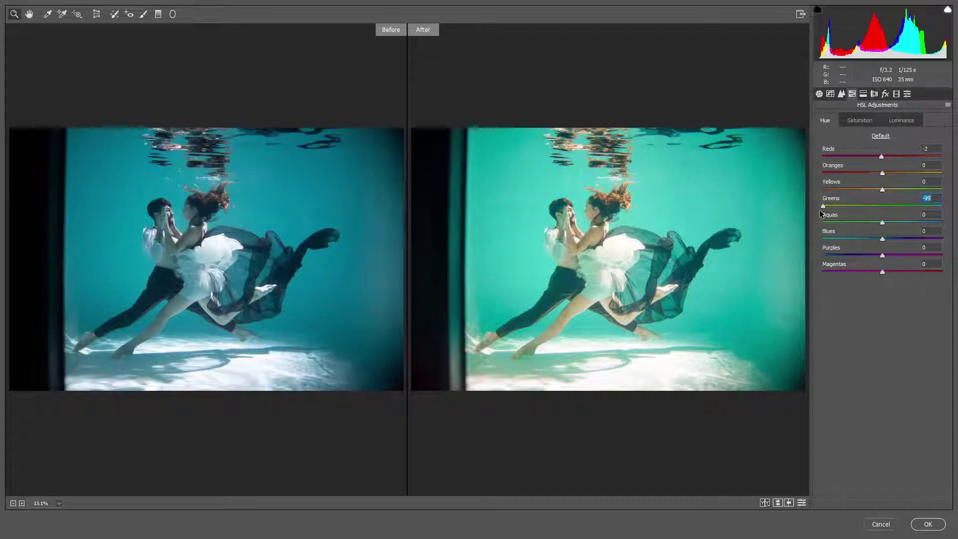
{"action": "left_click", "coordinate": [882, 190]}
{"action": "left_click_drag", "start_coordinate": [881, 192], "coordinate": [874, 193]}
Step: Set hues Blues +45, Aquas -13, Oranges -18 and Magentas +18
{"action": "left_click_drag", "start_coordinate": [883, 239], "coordinate": [910, 235]}
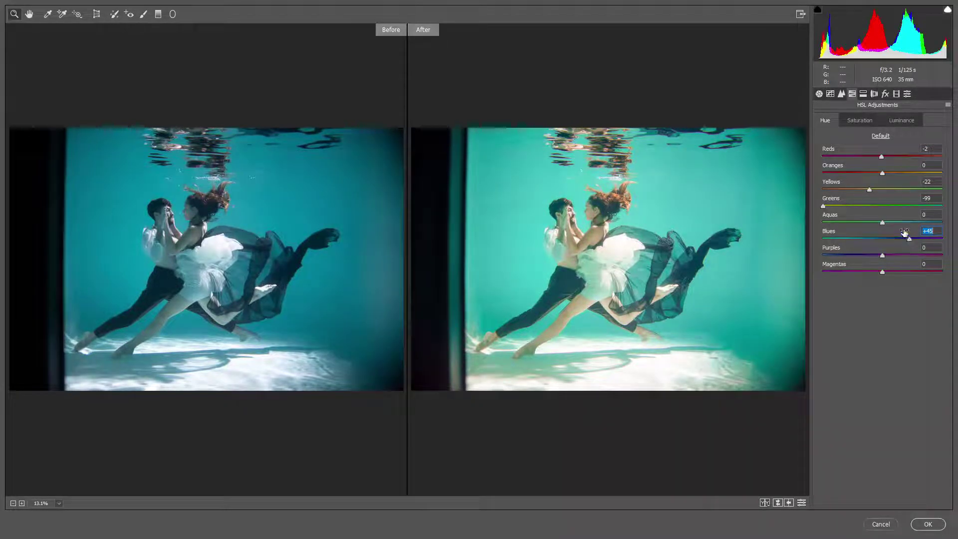
{"action": "left_click_drag", "start_coordinate": [883, 223], "coordinate": [901, 223]}
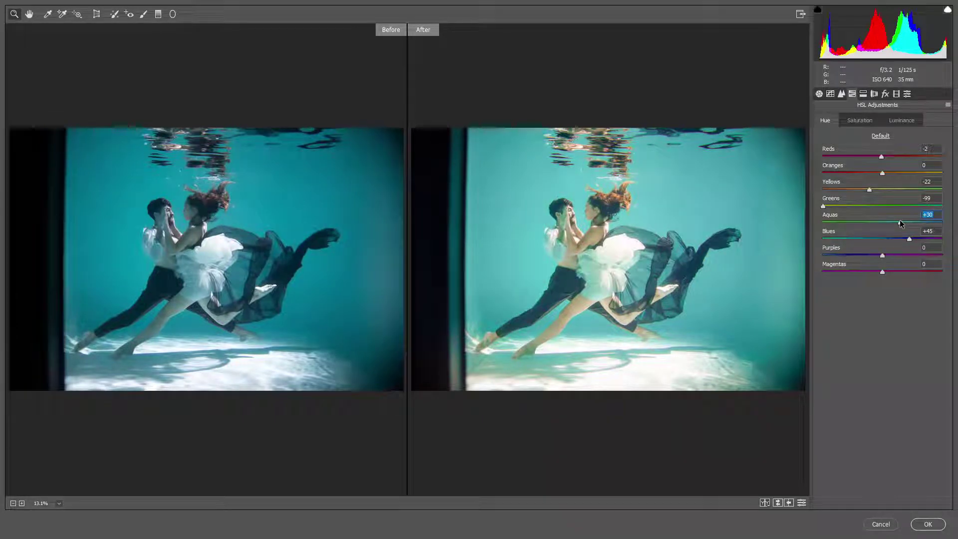
{"action": "left_click_drag", "start_coordinate": [900, 222], "coordinate": [874, 223]}
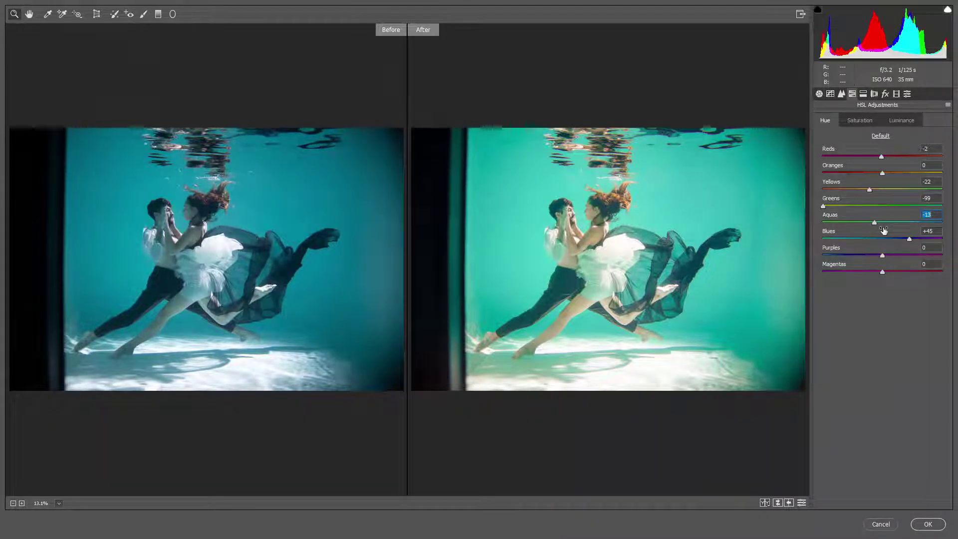
{"action": "mouse_move", "coordinate": [883, 173]}
{"action": "left_mouse_down"}
{"action": "mouse_move", "coordinate": [890, 174]}
{"action": "mouse_move", "coordinate": [871, 173]}
{"action": "mouse_move", "coordinate": [884, 156]}
{"action": "left_mouse_up"}
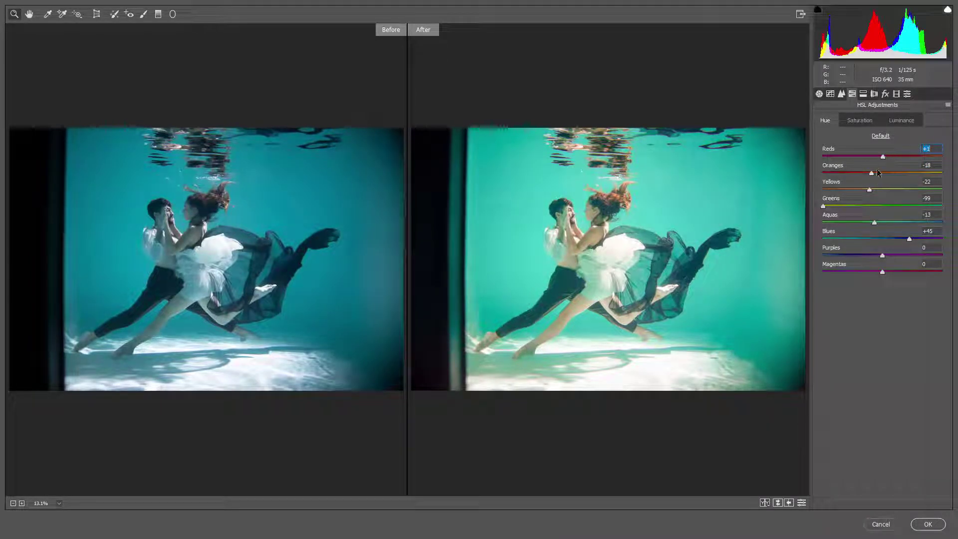
{"action": "left_click", "coordinate": [889, 271]}
{"action": "left_click_drag", "start_coordinate": [889, 272], "coordinate": [893, 274]}
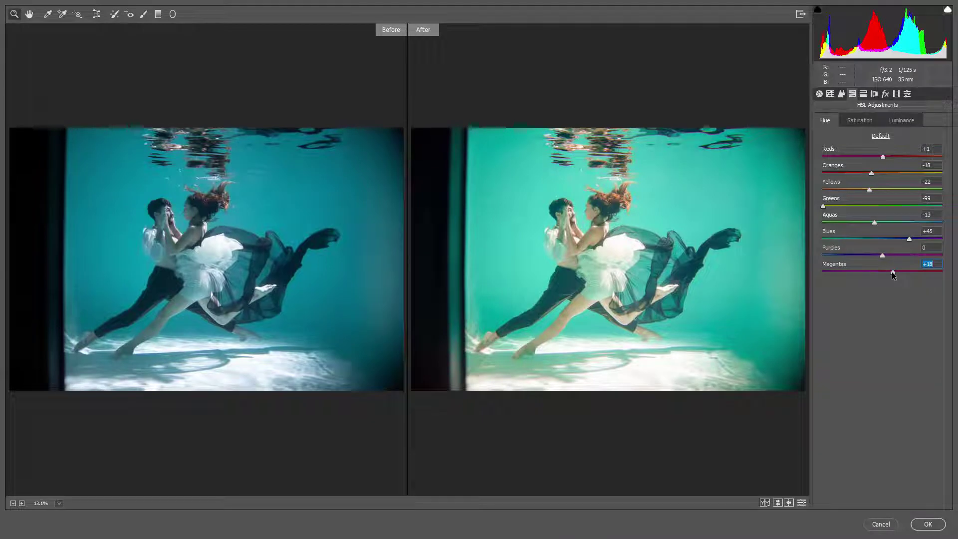
{"action": "left_click", "coordinate": [869, 120]}
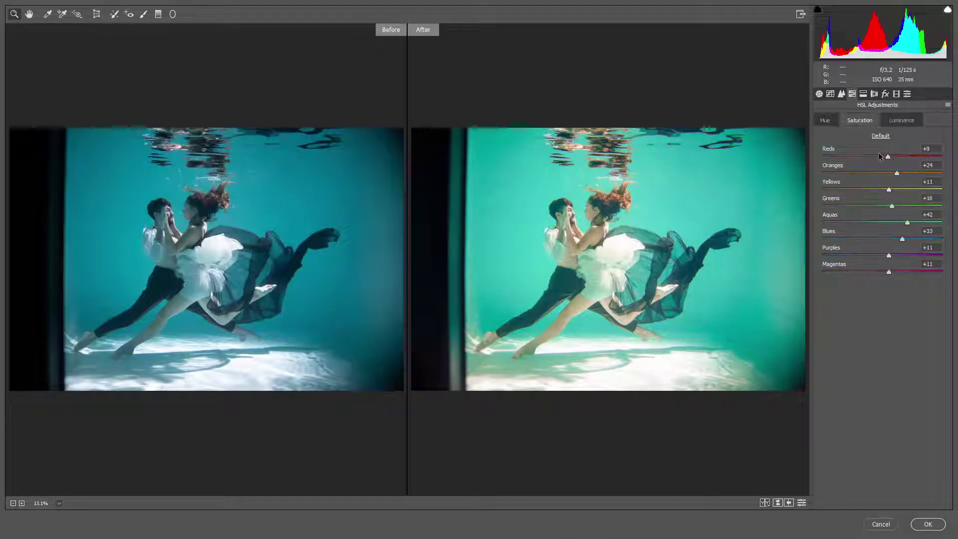
Step: In Calibration, set Red/Green/Blue primary saturation +23/+16/+14 and Blue primary hue +8
{"action": "left_click", "coordinate": [896, 94]}
{"action": "left_click", "coordinate": [892, 204]}
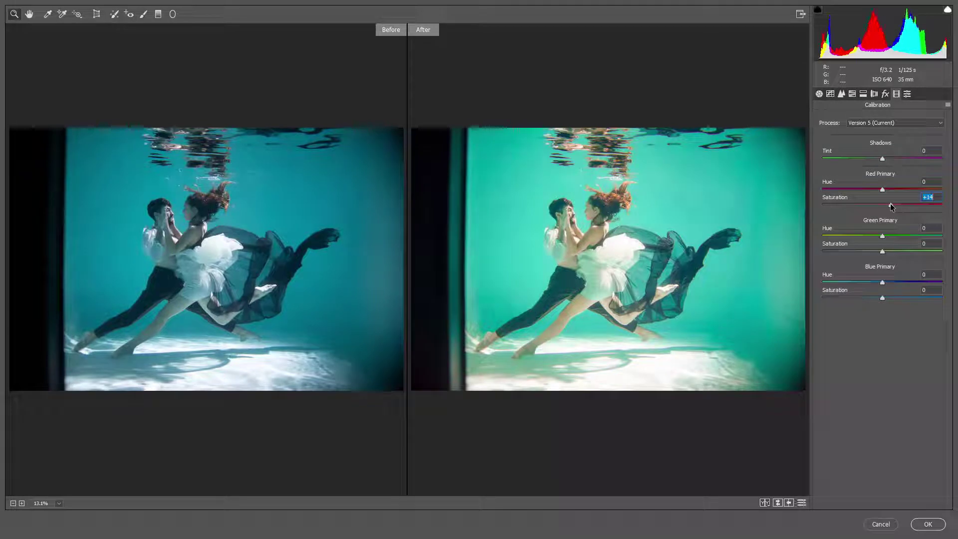
{"action": "mouse_move", "coordinate": [892, 205]}
{"action": "left_mouse_down"}
{"action": "mouse_move", "coordinate": [834, 204]}
{"action": "mouse_move", "coordinate": [897, 206]}
{"action": "left_mouse_up"}
{"action": "left_click", "coordinate": [896, 251]}
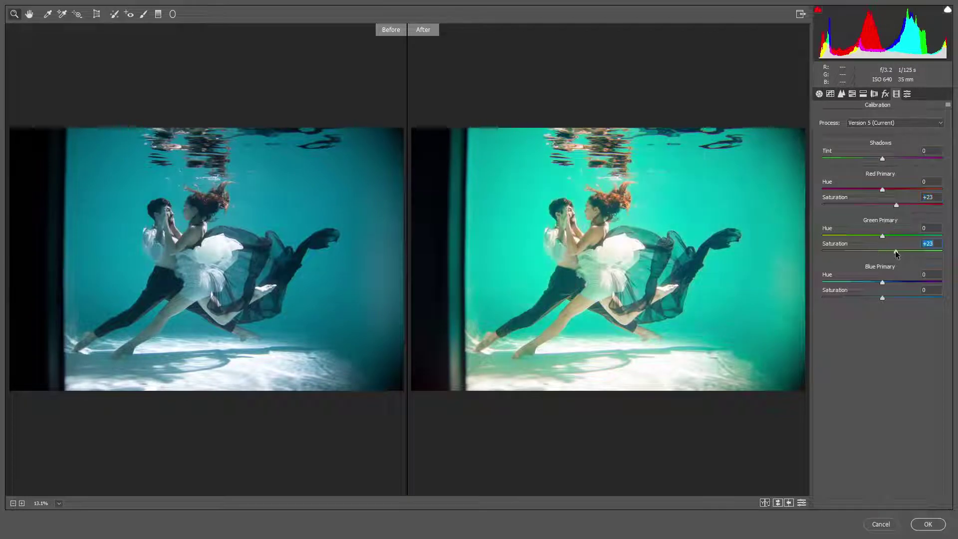
{"action": "left_click_drag", "start_coordinate": [896, 253], "coordinate": [893, 254]}
{"action": "left_click", "coordinate": [892, 298]}
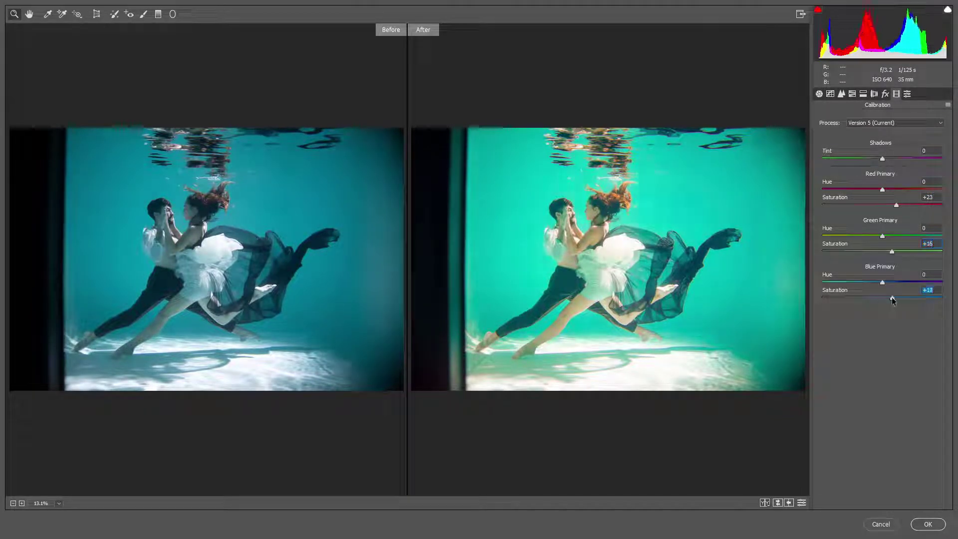
{"action": "left_click_drag", "start_coordinate": [891, 298], "coordinate": [891, 296]}
{"action": "left_click", "coordinate": [891, 283]}
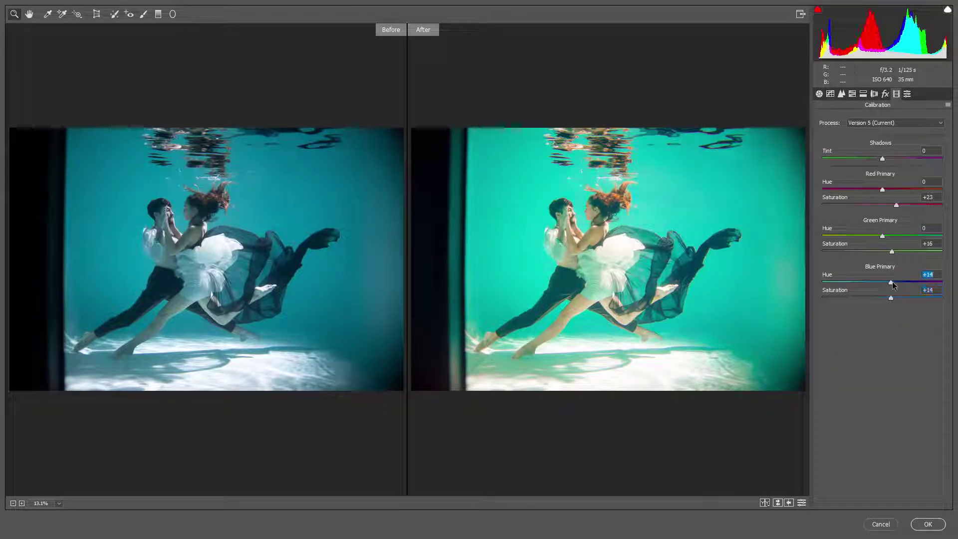
{"action": "left_click_drag", "start_coordinate": [892, 285], "coordinate": [889, 286]}
Step: Apply the Camera Raw edits to Layer 1 and hide it to compare with the original
{"action": "left_click", "coordinate": [928, 524]}
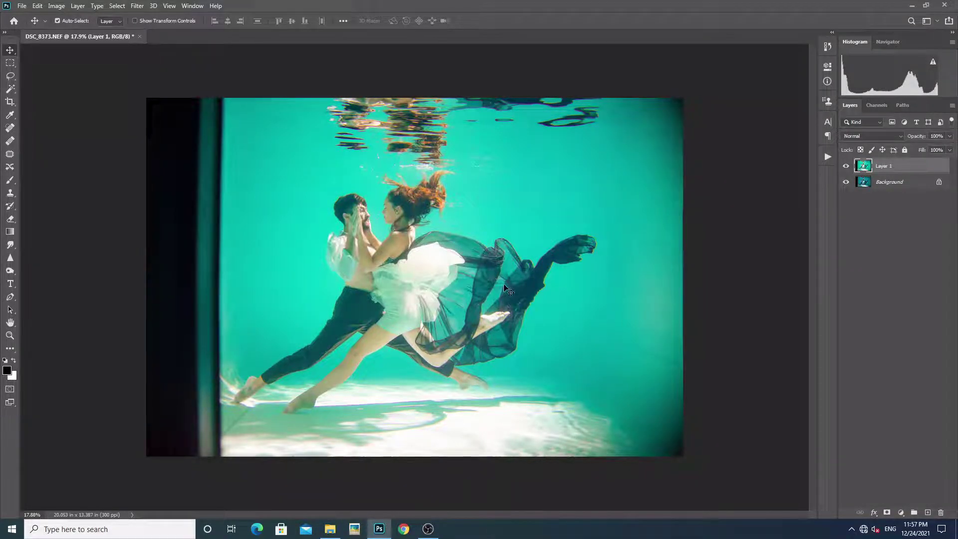
{"action": "scroll", "coordinate": [418, 241], "scroll_direction": "up", "scroll_amount": 2}
{"action": "scroll", "coordinate": [418, 241], "scroll_direction": "up", "scroll_amount": 1}
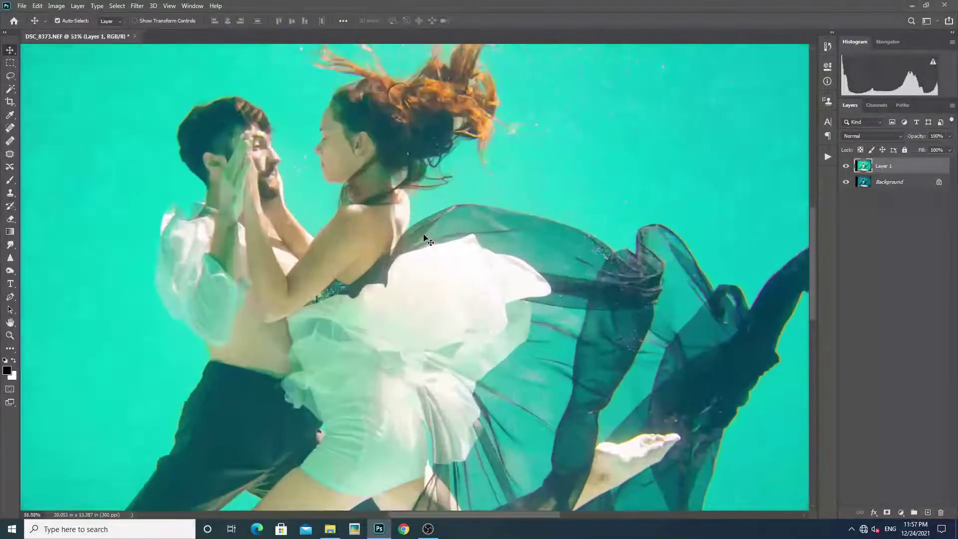
{"action": "scroll", "coordinate": [420, 242], "scroll_direction": "down", "scroll_amount": 1}
{"action": "scroll", "coordinate": [422, 242], "scroll_direction": "down", "scroll_amount": 1}
{"action": "scroll", "coordinate": [424, 243], "scroll_direction": "down", "scroll_amount": 1}
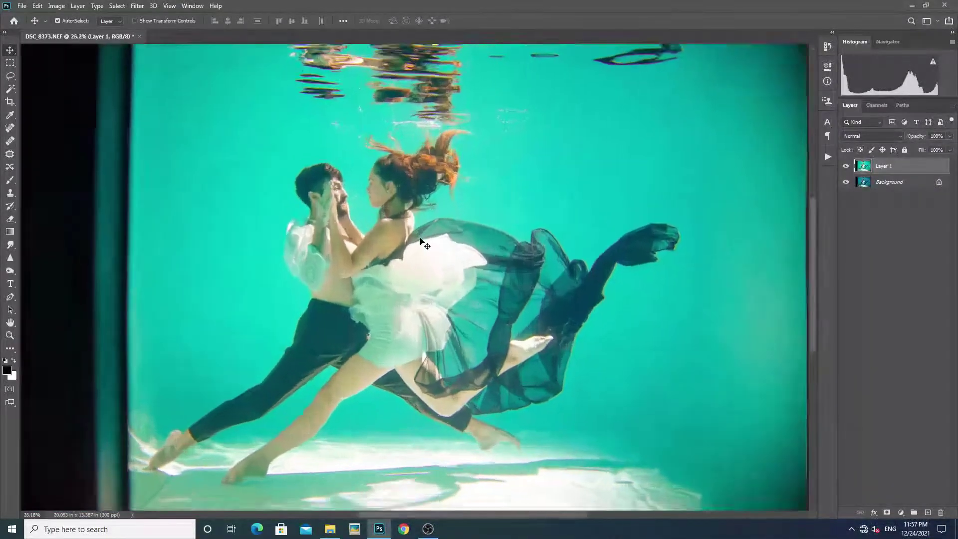
{"action": "scroll", "coordinate": [423, 243], "scroll_direction": "down", "scroll_amount": 1}
{"action": "scroll", "coordinate": [423, 243], "scroll_direction": "down", "scroll_amount": 1}
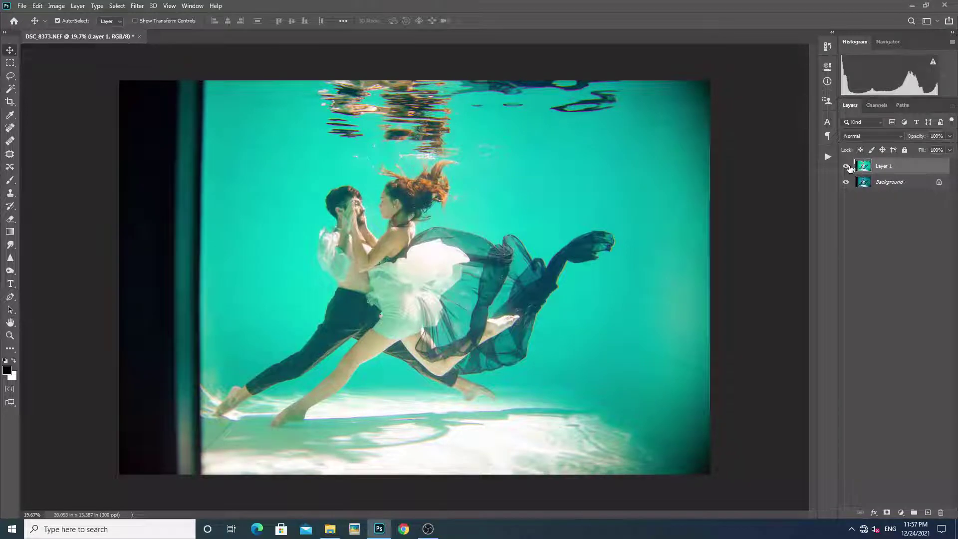
{"action": "left_click", "coordinate": [847, 167]}
Step: Put Layer 1 into Group 1 and stamp visible layers into a merged Layer 2
{"action": "left_click", "coordinate": [917, 512], "text": "ctrl"}
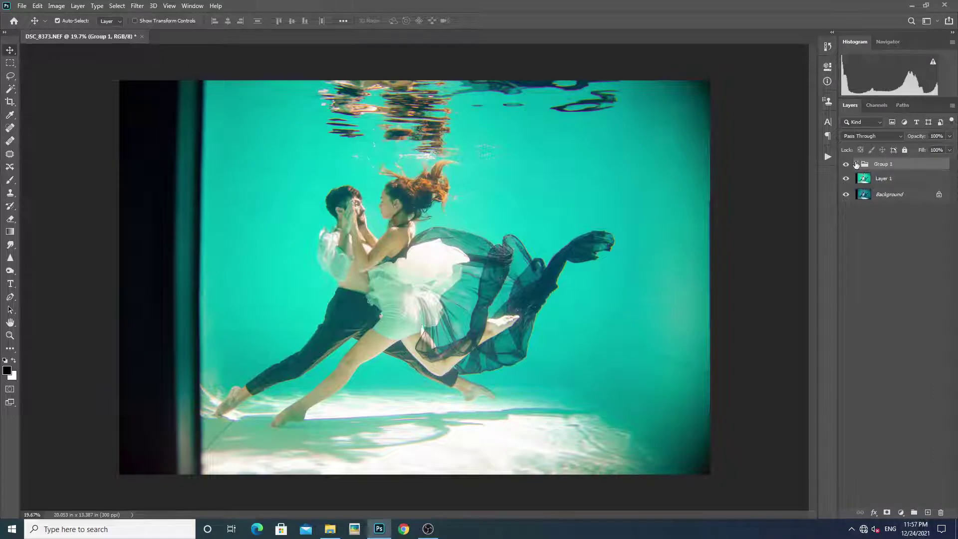
{"action": "key", "text": "ctrl"}
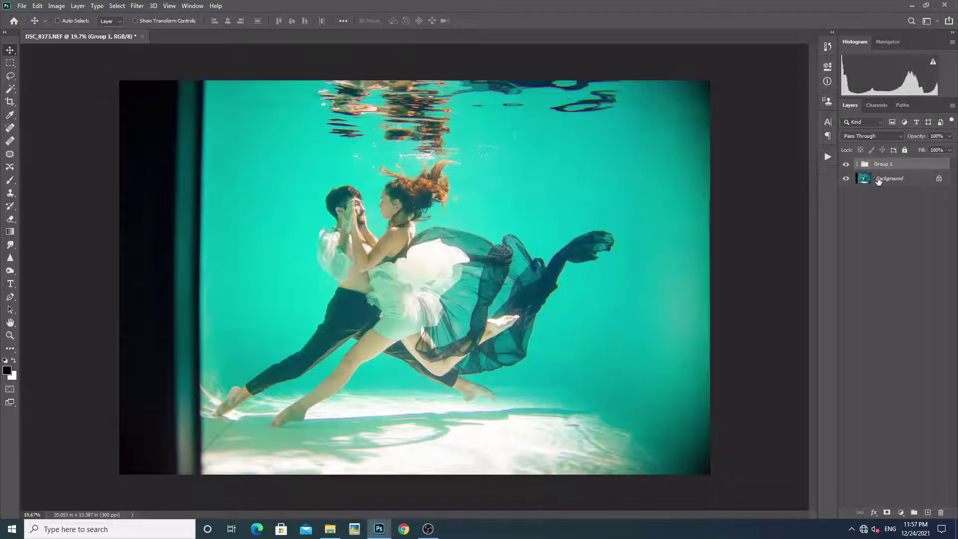
{"action": "key", "text": "ctrl+alt+shift+e"}
{"action": "key", "text": "ctrl+0"}
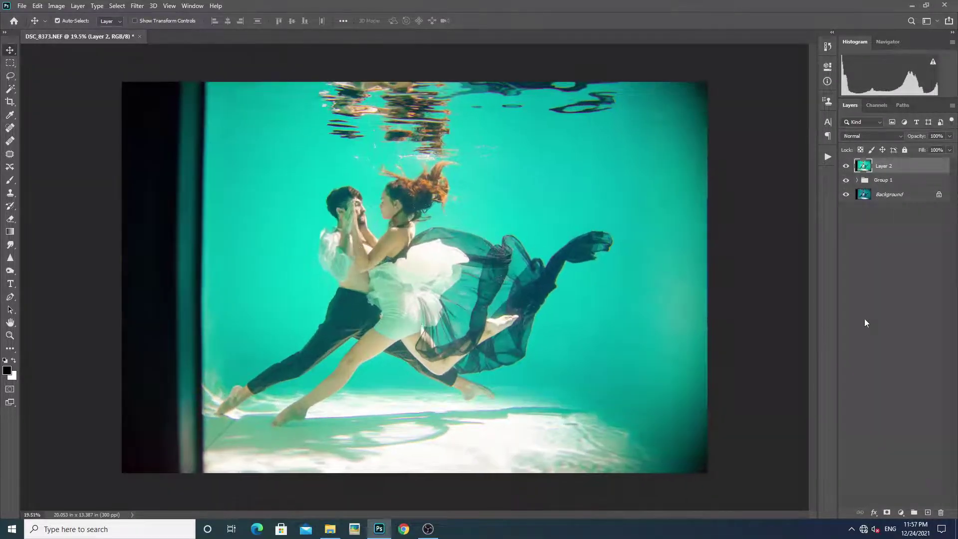
Step: Add a Hue/Saturation adjustment layer with Saturation around +5
{"action": "left_click", "coordinate": [902, 512]}
{"action": "left_click", "coordinate": [901, 414]}
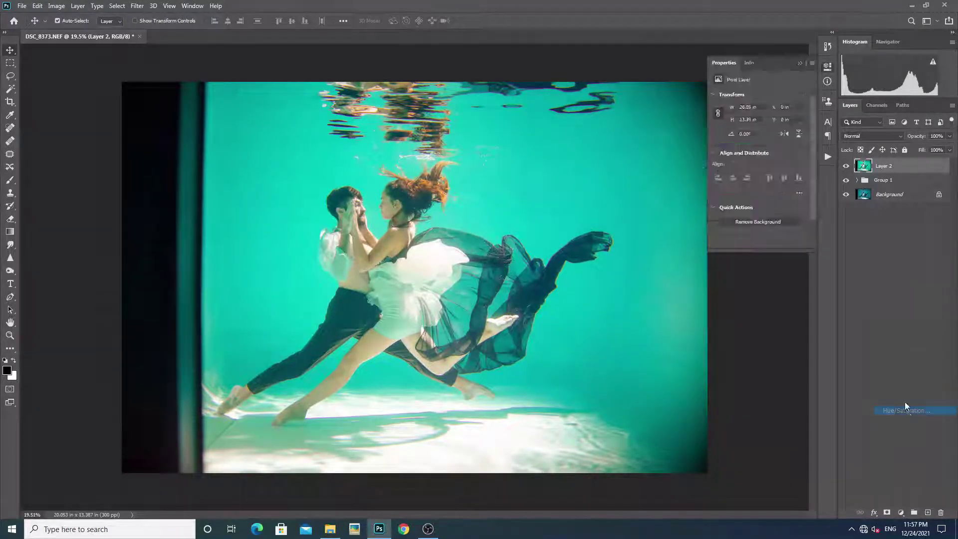
{"action": "left_click", "coordinate": [772, 150]}
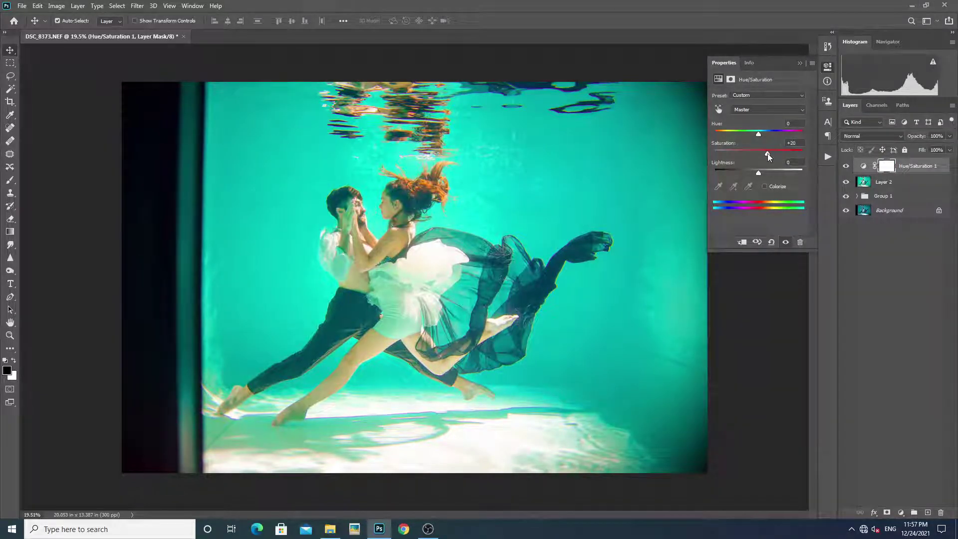
{"action": "left_click_drag", "start_coordinate": [768, 153], "coordinate": [762, 157]}
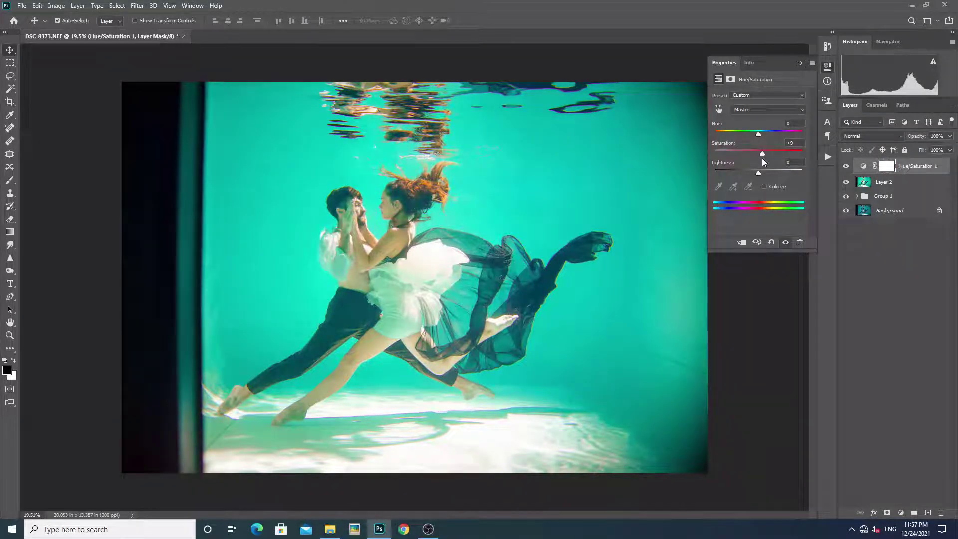
{"action": "left_click", "coordinate": [800, 63]}
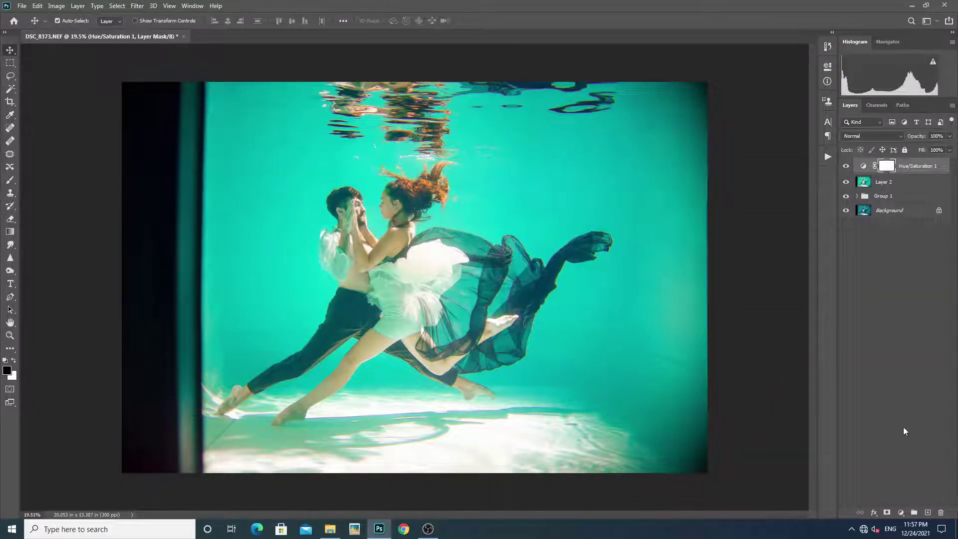
{"action": "left_click", "coordinate": [902, 512]}
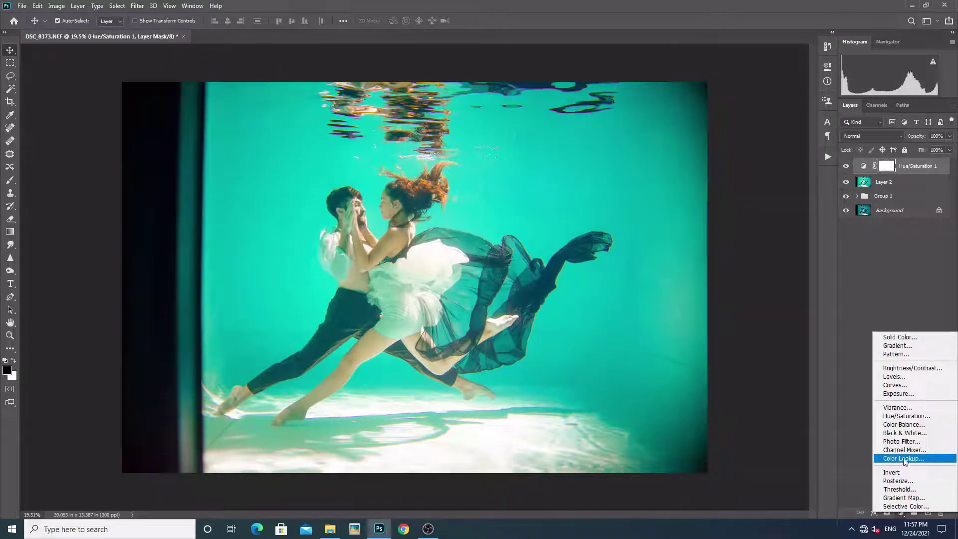
Step: Add a Selective Color adjustment layer and adjust the Blues range
{"action": "left_click", "coordinate": [906, 506]}
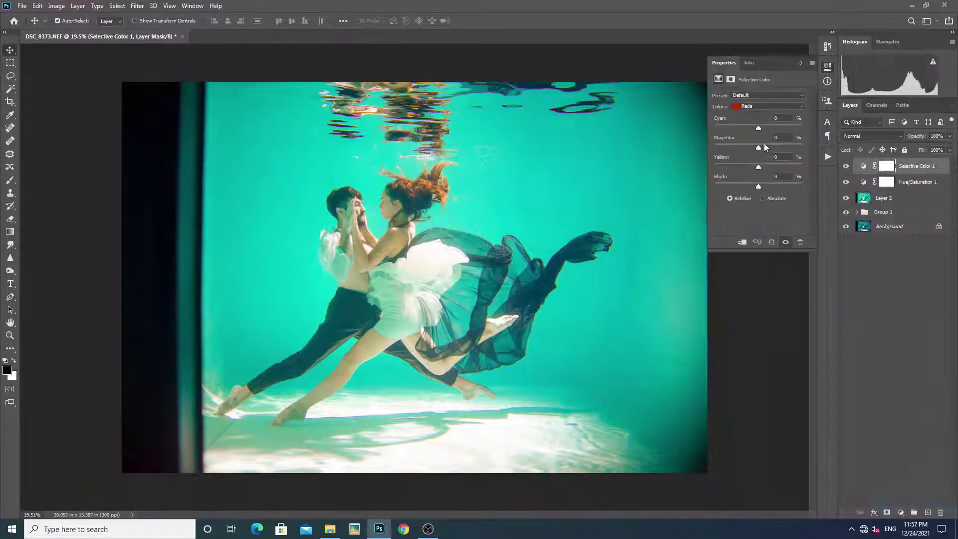
{"action": "left_click", "coordinate": [752, 107]}
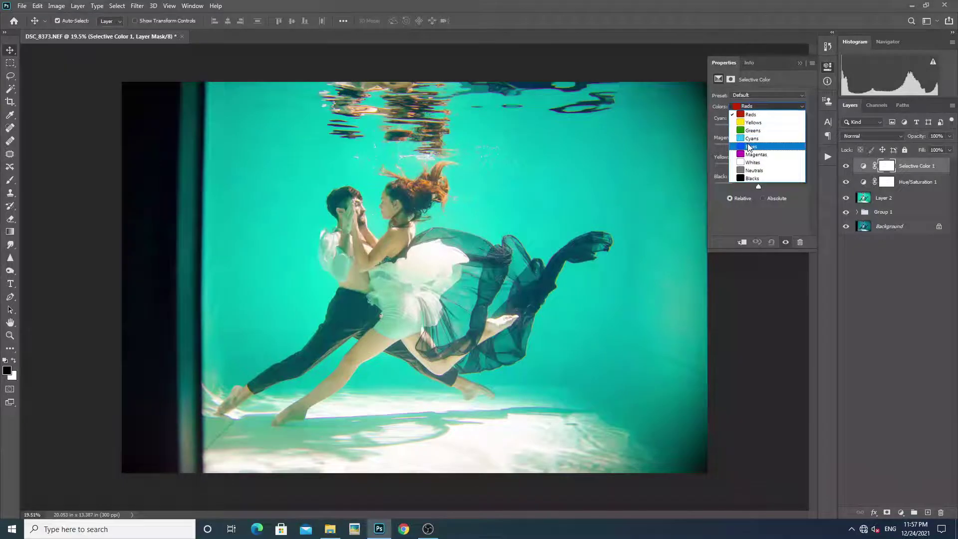
{"action": "left_click", "coordinate": [751, 147]}
{"action": "mouse_move", "coordinate": [766, 167]}
{"action": "left_mouse_down"}
{"action": "mouse_move", "coordinate": [804, 165]}
{"action": "mouse_move", "coordinate": [748, 177]}
{"action": "mouse_move", "coordinate": [804, 144]}
{"action": "mouse_move", "coordinate": [792, 148]}
{"action": "mouse_move", "coordinate": [777, 129]}
{"action": "mouse_move", "coordinate": [751, 129]}
{"action": "left_mouse_up"}
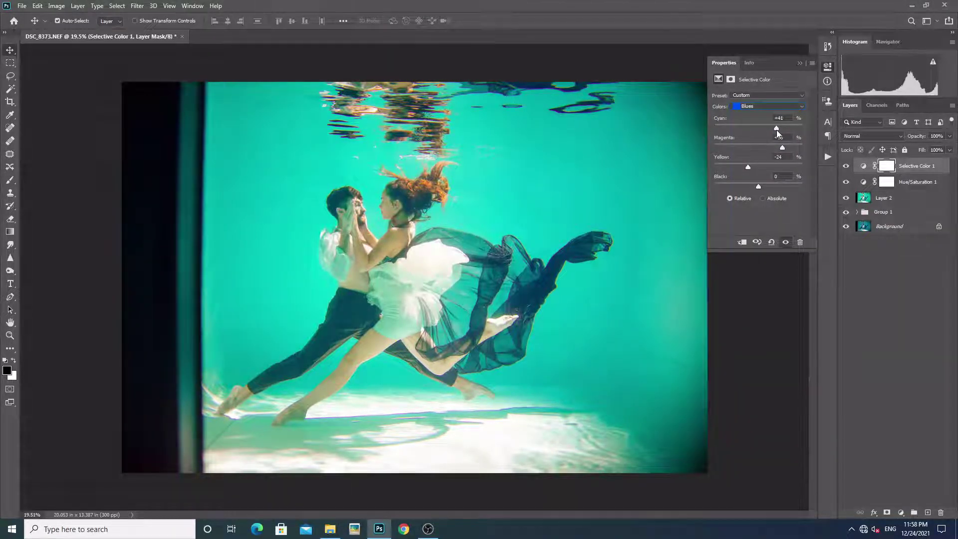
Step: Tune the Cyans range: add cyan, reduce magenta and reduce yellow
{"action": "left_click", "coordinate": [755, 108]}
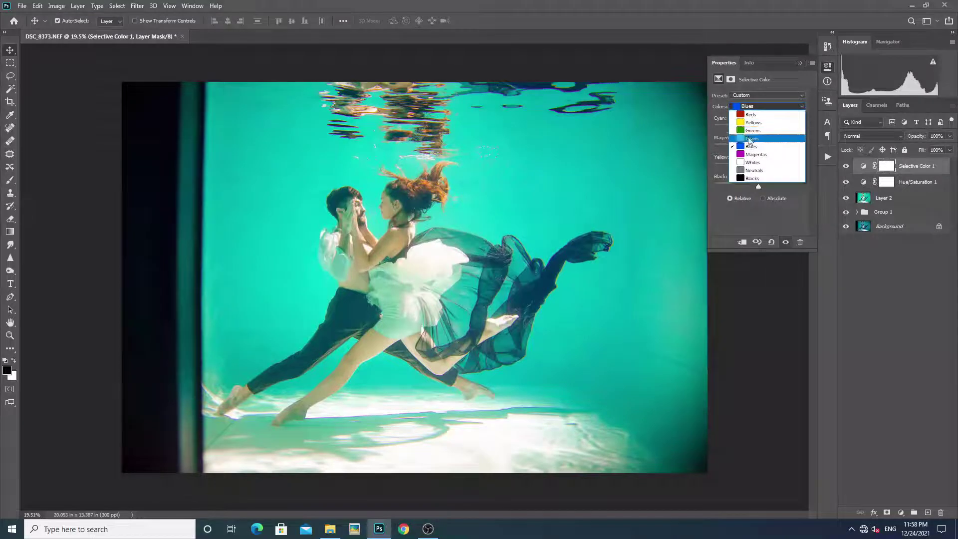
{"action": "left_click", "coordinate": [764, 142]}
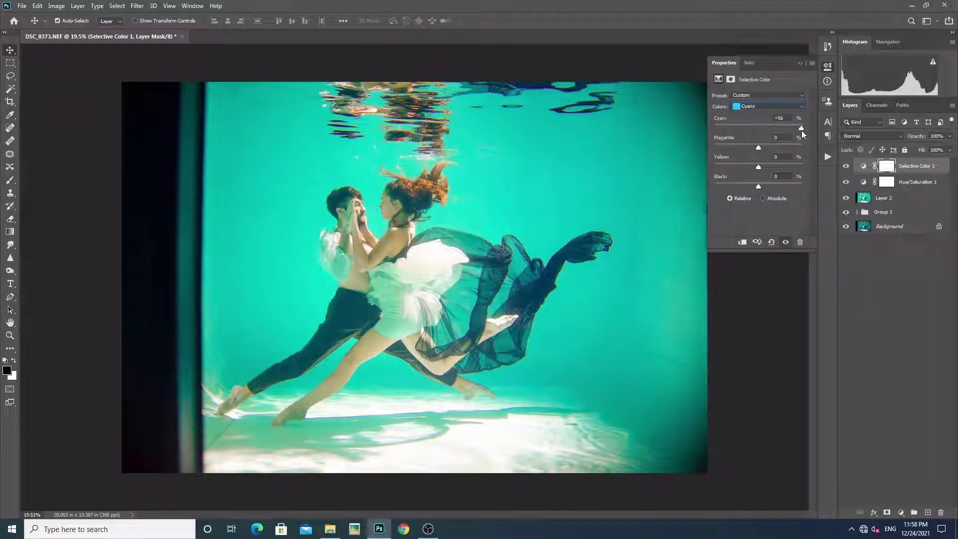
{"action": "mouse_move", "coordinate": [801, 128]}
{"action": "left_mouse_down"}
{"action": "mouse_move", "coordinate": [738, 133]}
{"action": "mouse_move", "coordinate": [780, 134]}
{"action": "mouse_move", "coordinate": [789, 148]}
{"action": "left_mouse_up"}
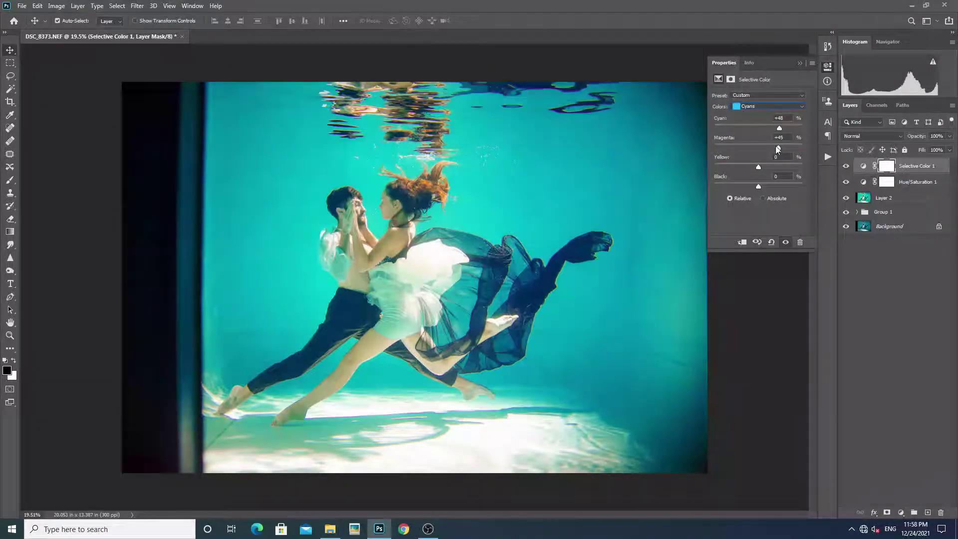
{"action": "left_click_drag", "start_coordinate": [780, 145], "coordinate": [766, 145]}
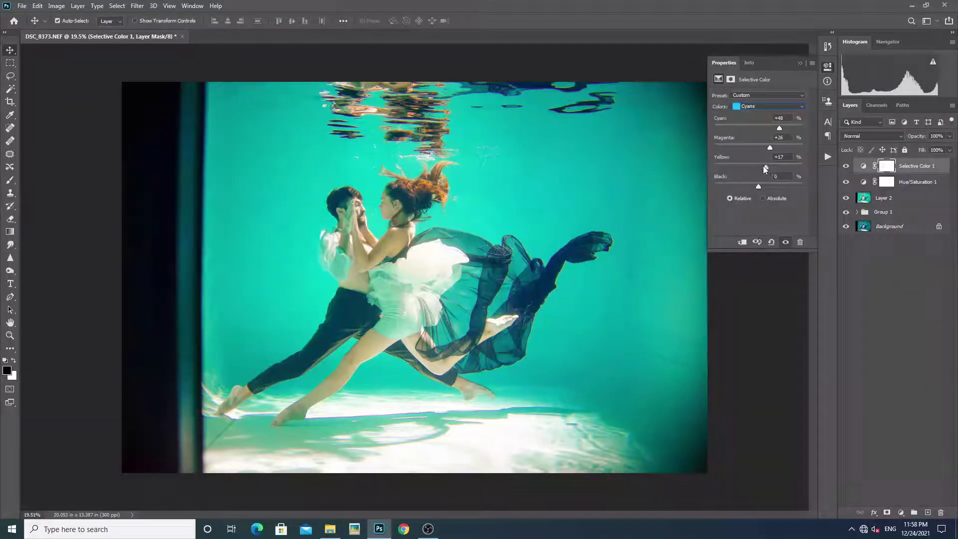
{"action": "left_click_drag", "start_coordinate": [766, 166], "coordinate": [750, 166]}
{"action": "mouse_move", "coordinate": [737, 165]}
{"action": "left_mouse_down"}
{"action": "mouse_move", "coordinate": [753, 168]}
{"action": "mouse_move", "coordinate": [767, 185]}
{"action": "mouse_move", "coordinate": [758, 186]}
{"action": "left_mouse_up"}
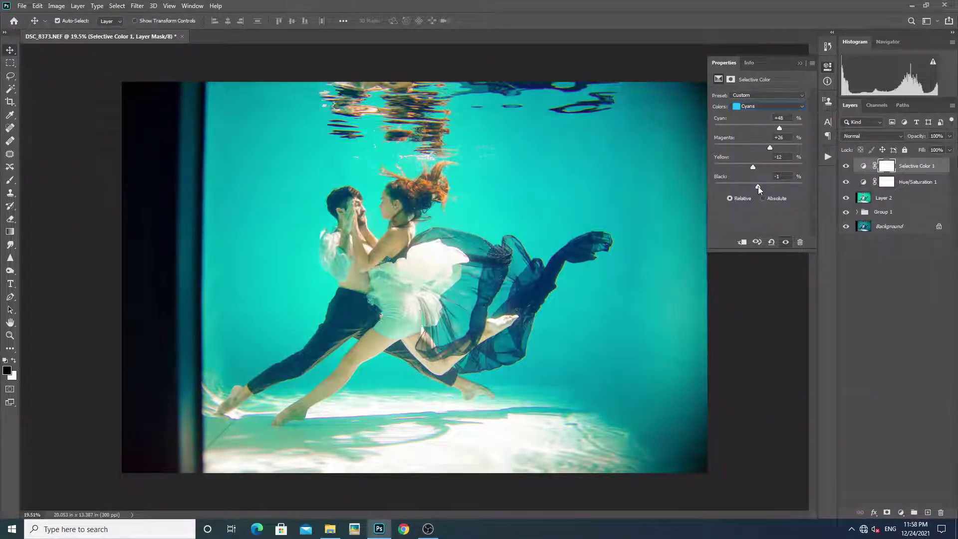
Step: Adjust magenta and cyan in the Yellows range
{"action": "left_click", "coordinate": [767, 106]}
{"action": "left_click", "coordinate": [754, 122]}
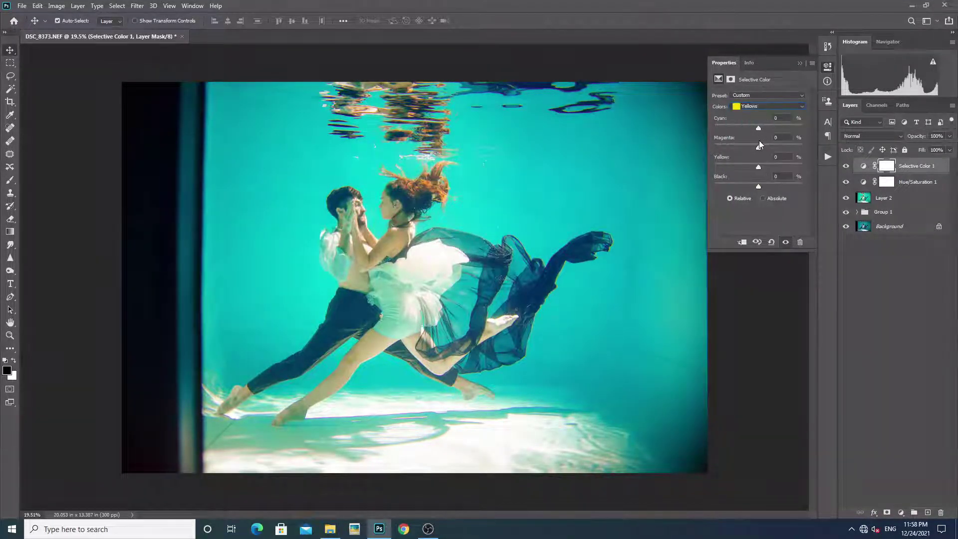
{"action": "mouse_move", "coordinate": [759, 147]}
{"action": "left_mouse_down"}
{"action": "mouse_move", "coordinate": [738, 148]}
{"action": "mouse_move", "coordinate": [767, 149]}
{"action": "mouse_move", "coordinate": [758, 167]}
{"action": "mouse_move", "coordinate": [765, 188]}
{"action": "left_mouse_up"}
{"action": "left_click_drag", "start_coordinate": [771, 128], "coordinate": [756, 129]}
Step: Set the Reds range to Cyan -44, Magenta +14, Yellow +1, Black +6
{"action": "left_click", "coordinate": [758, 105]}
{"action": "mouse_move", "coordinate": [760, 130]}
{"action": "left_mouse_down"}
{"action": "mouse_move", "coordinate": [767, 130]}
{"action": "mouse_move", "coordinate": [743, 132]}
{"action": "mouse_move", "coordinate": [765, 150]}
{"action": "left_mouse_up"}
{"action": "left_click_drag", "start_coordinate": [758, 167], "coordinate": [760, 167]}
{"action": "left_click_drag", "start_coordinate": [760, 169], "coordinate": [760, 168]}
{"action": "left_click_drag", "start_coordinate": [759, 186], "coordinate": [762, 186]}
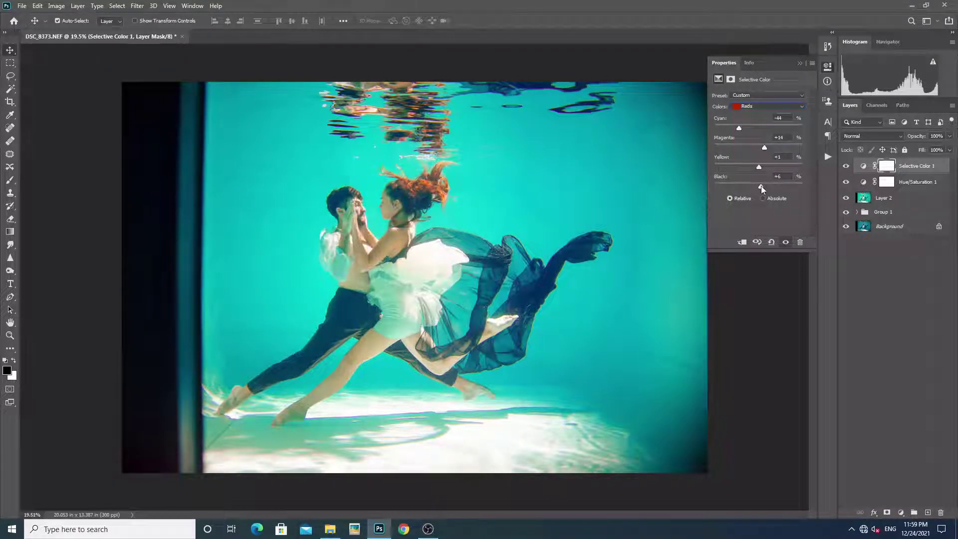
Step: Toggle the Selective Color layer off and on to compare the result
{"action": "left_click", "coordinate": [801, 63]}
{"action": "left_click", "coordinate": [846, 166]}
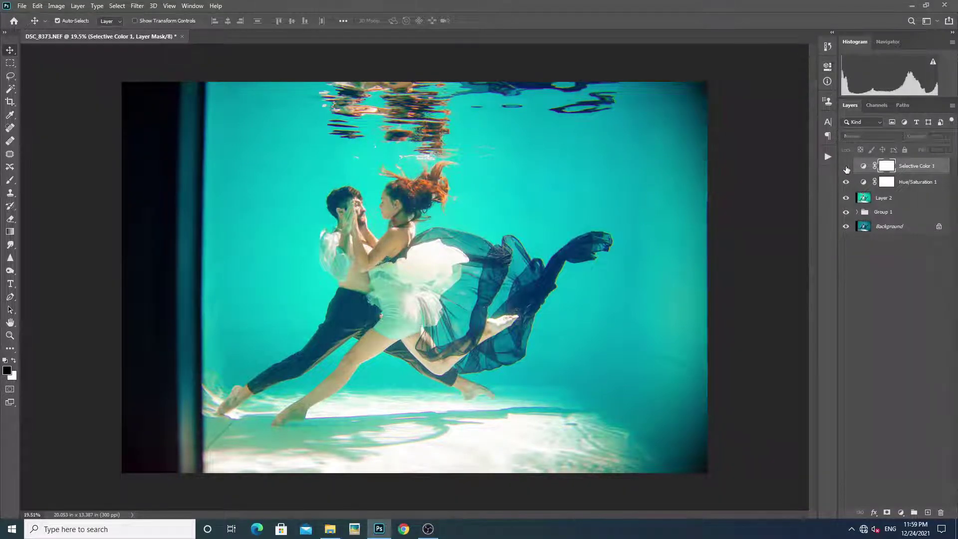
{"action": "left_click", "coordinate": [846, 165]}
{"action": "scroll", "coordinate": [399, 218], "scroll_direction": "up", "scroll_amount": 4}
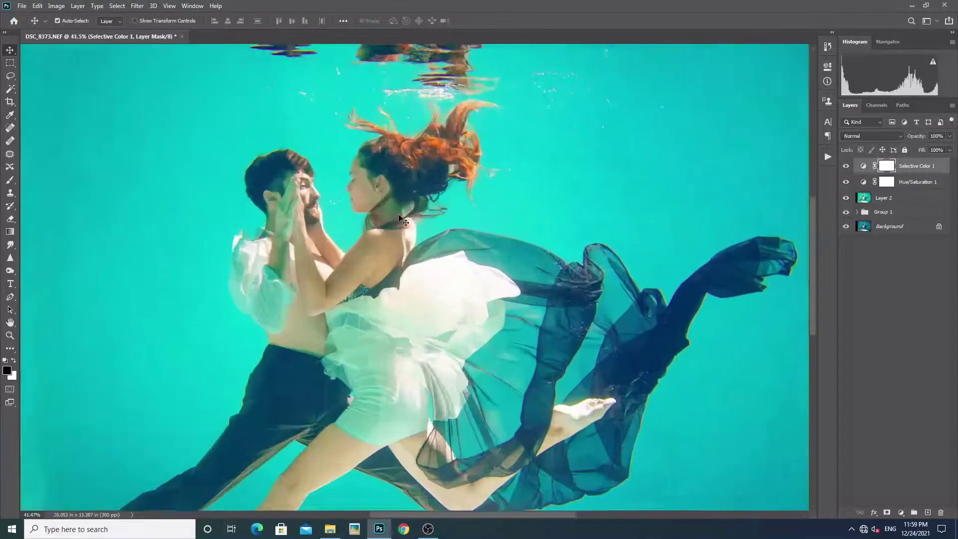
{"action": "scroll", "coordinate": [399, 218], "scroll_direction": "down", "scroll_amount": 2}
{"action": "scroll", "coordinate": [399, 218], "scroll_direction": "down", "scroll_amount": 2}
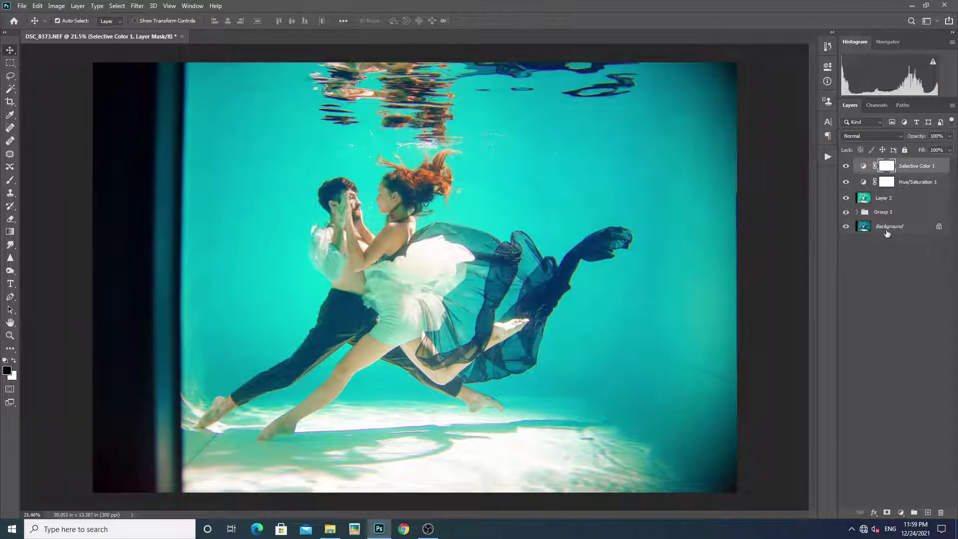
Step: Add a Color Lookup adjustment layer using the 3Strip.look grade
{"action": "left_click", "coordinate": [901, 513]}
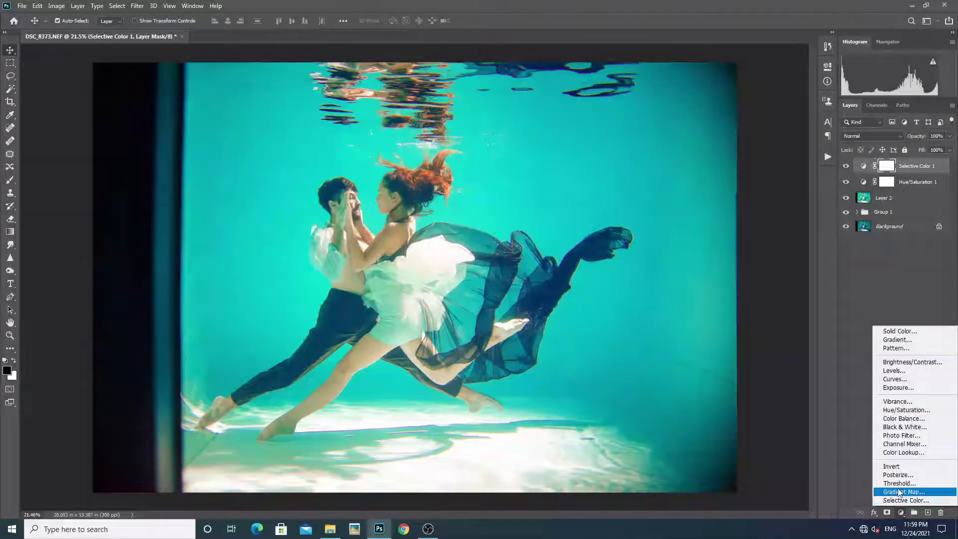
{"action": "left_click", "coordinate": [895, 453]}
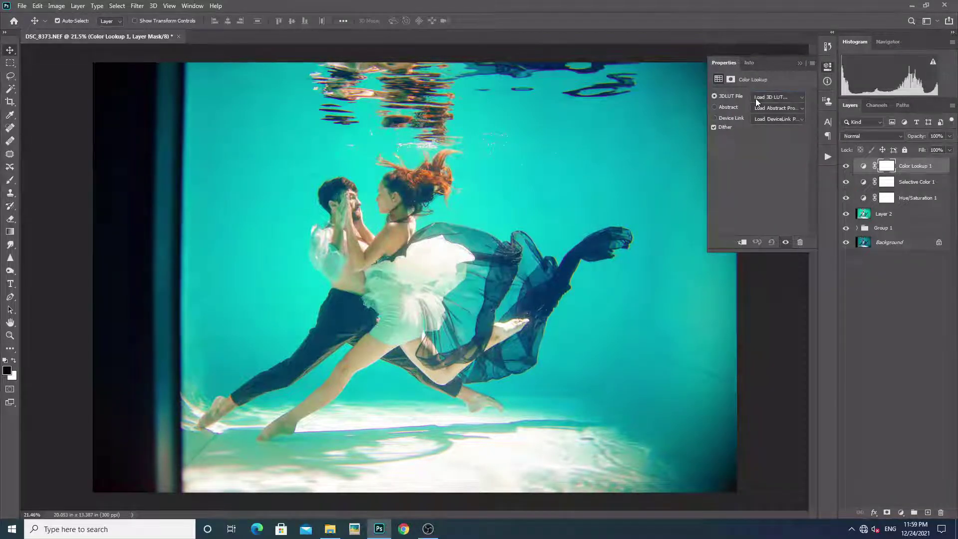
{"action": "left_click", "coordinate": [756, 98]}
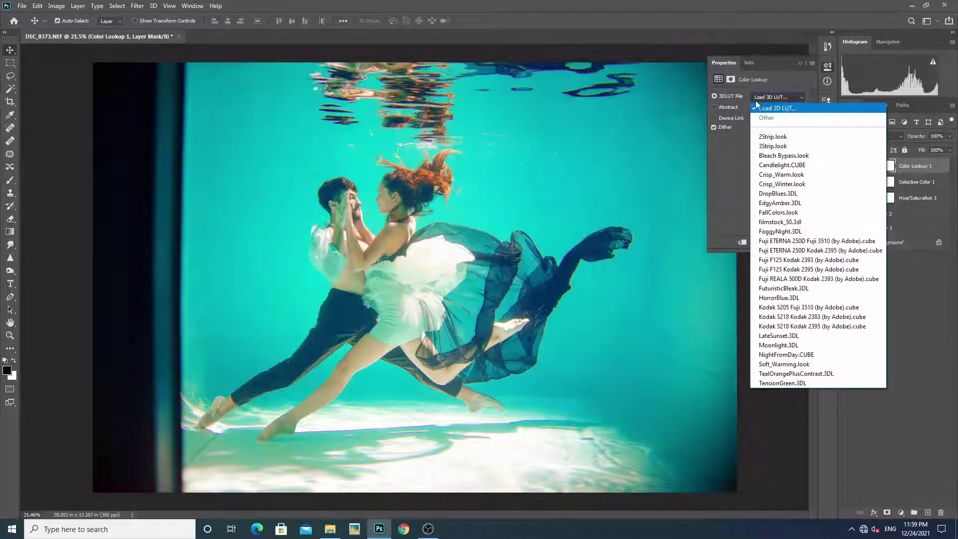
{"action": "left_click", "coordinate": [766, 146]}
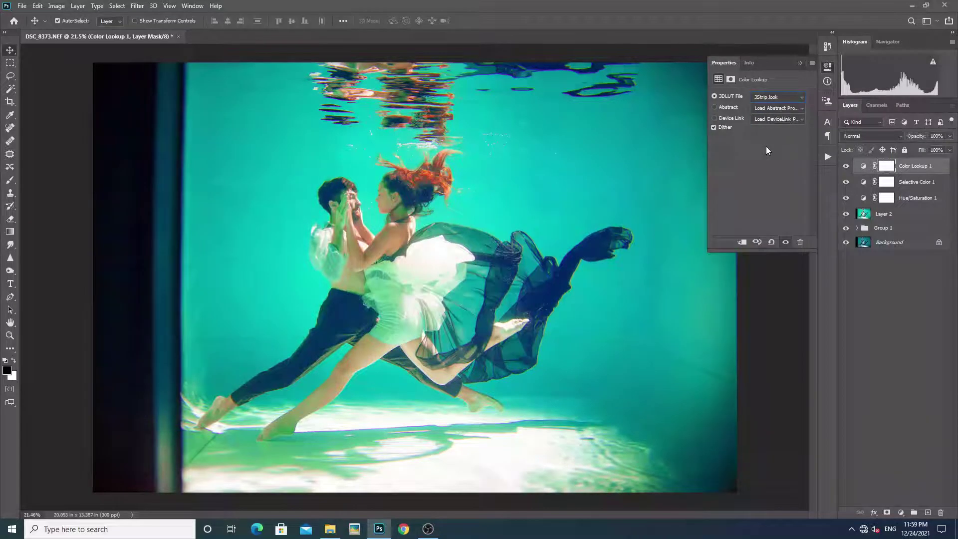
Step: Delete the Color Lookup layer and bring up the adjustment layer list again
{"action": "left_click", "coordinate": [801, 63]}
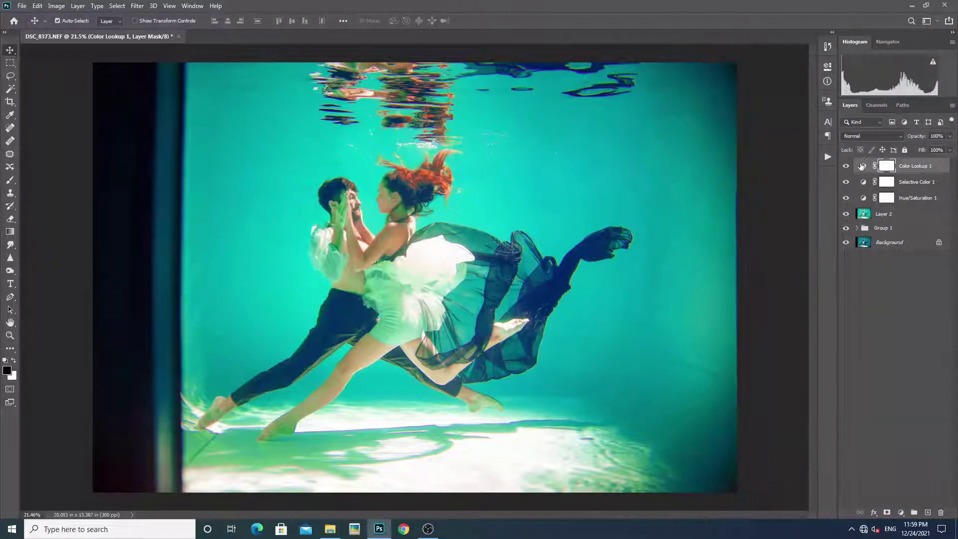
{"action": "key", "text": "Delete"}
{"action": "left_click", "coordinate": [901, 513]}
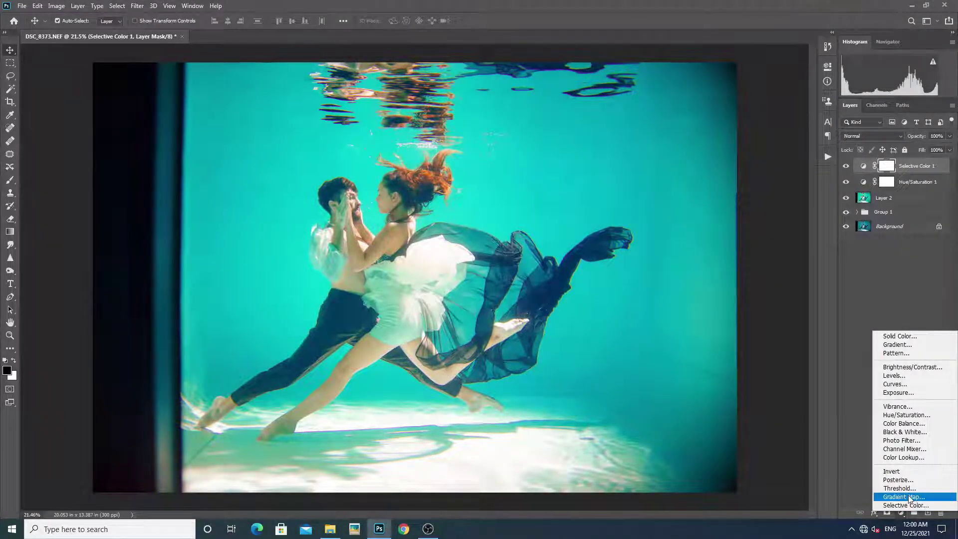
Step: Add a Warming Filter (85) Photo Filter adjustment layer at about 59% density
{"action": "left_click", "coordinate": [902, 440]}
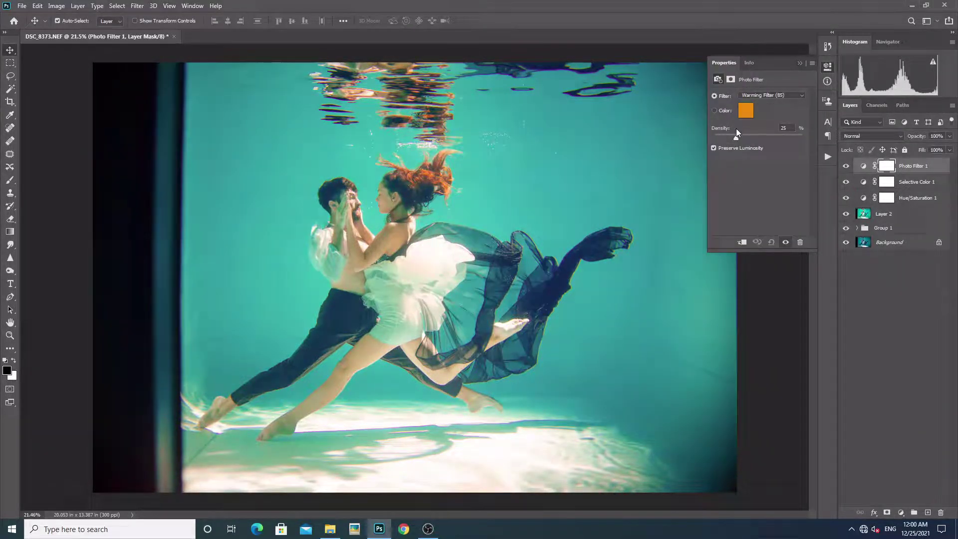
{"action": "left_click_drag", "start_coordinate": [746, 138], "coordinate": [758, 139]}
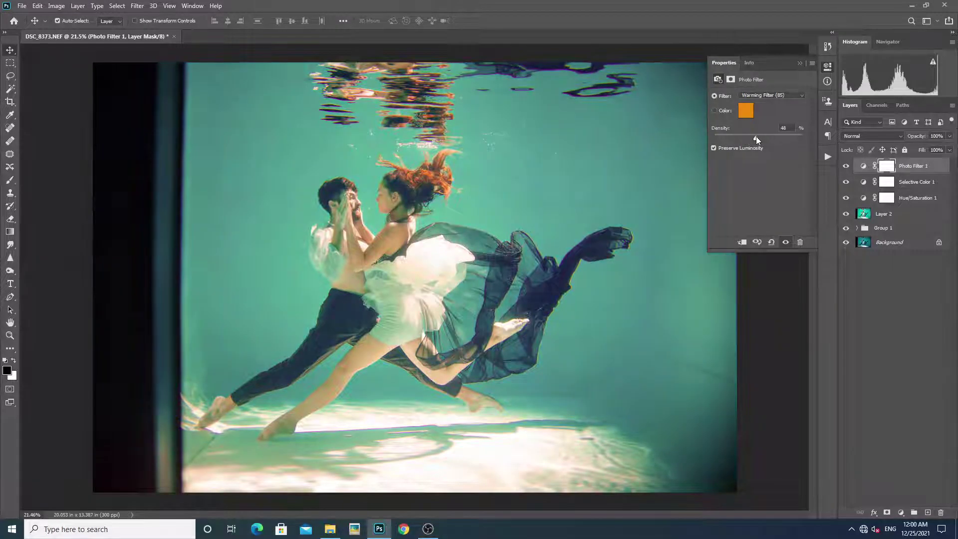
{"action": "left_click_drag", "start_coordinate": [756, 136], "coordinate": [762, 140]}
{"action": "left_click", "coordinate": [799, 63]}
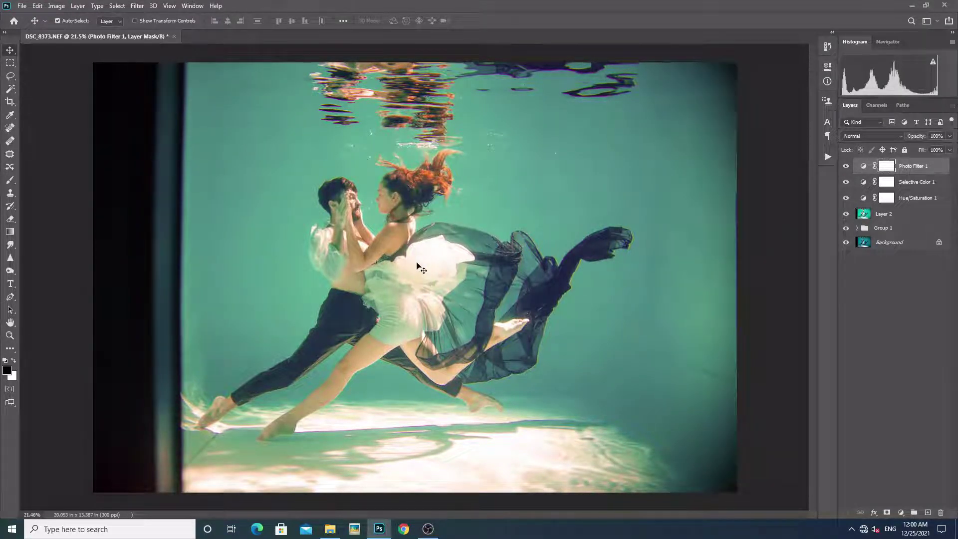
{"action": "scroll", "coordinate": [423, 270], "scroll_direction": "down", "scroll_amount": 2}
{"action": "scroll", "coordinate": [422, 270], "scroll_direction": "down", "scroll_amount": 1}
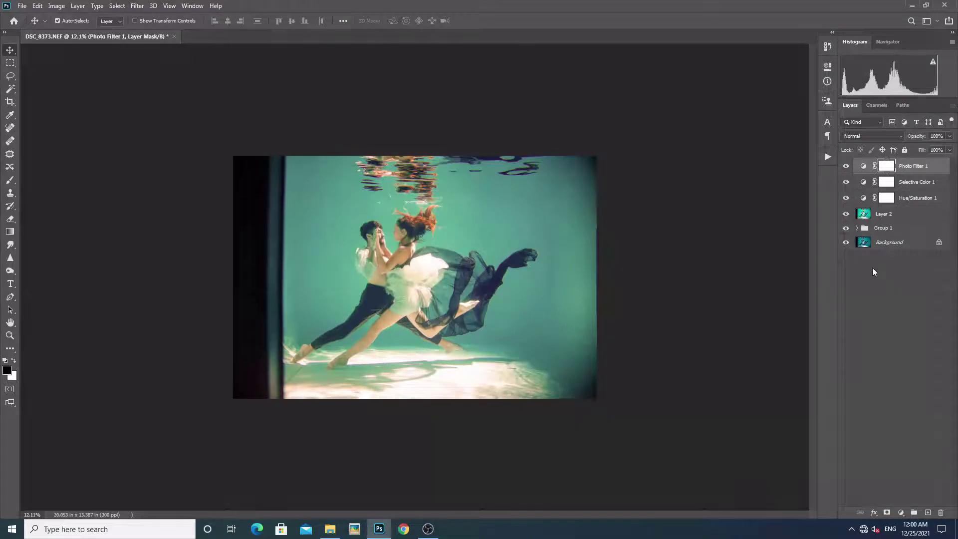
Step: Invert the Photo Filter mask to hide the warming, and set up a smaller white brush
{"action": "key", "text": "ctrl+i"}
{"action": "key", "text": "b"}
{"action": "scroll", "coordinate": [384, 264], "scroll_direction": "up", "scroll_amount": 6}
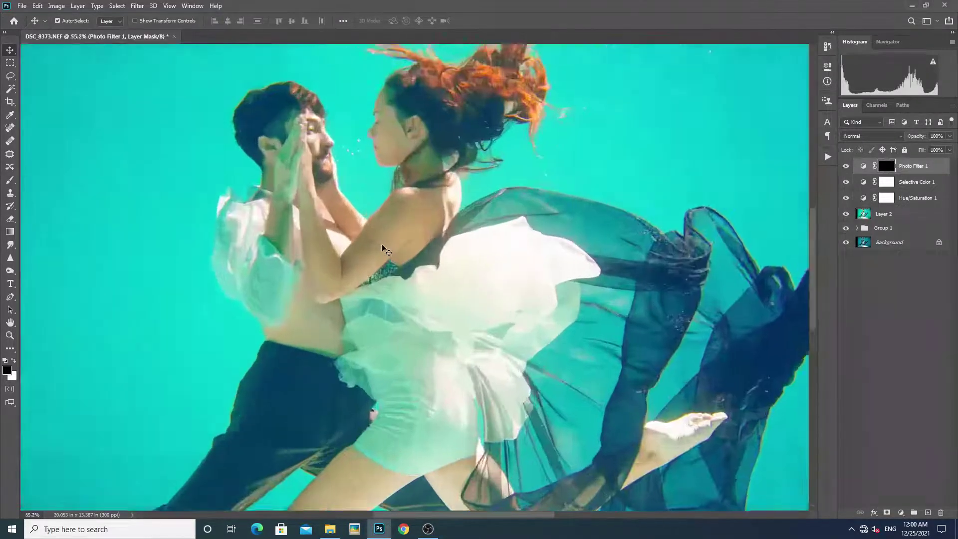
{"action": "key", "text": "bracketleft"}
{"action": "key", "text": "bracketleft"}
{"action": "key", "text": "bracketleft"}
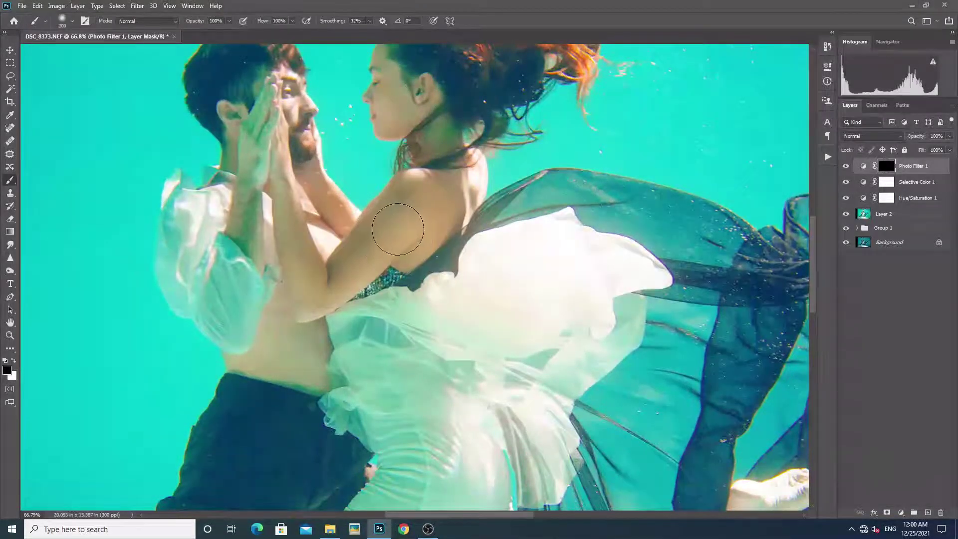
{"action": "key", "text": "x"}
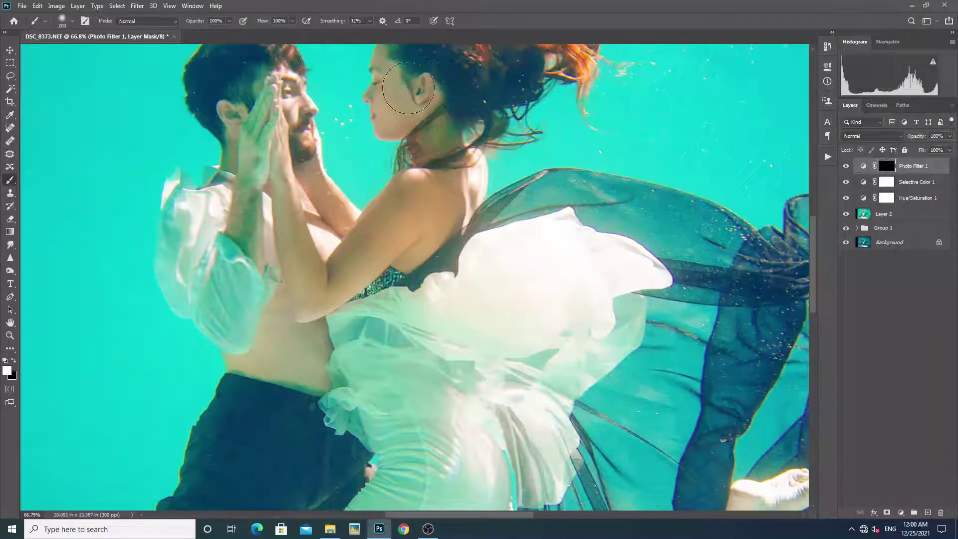
{"action": "scroll", "coordinate": [423, 115], "scroll_direction": "up", "scroll_amount": 3}
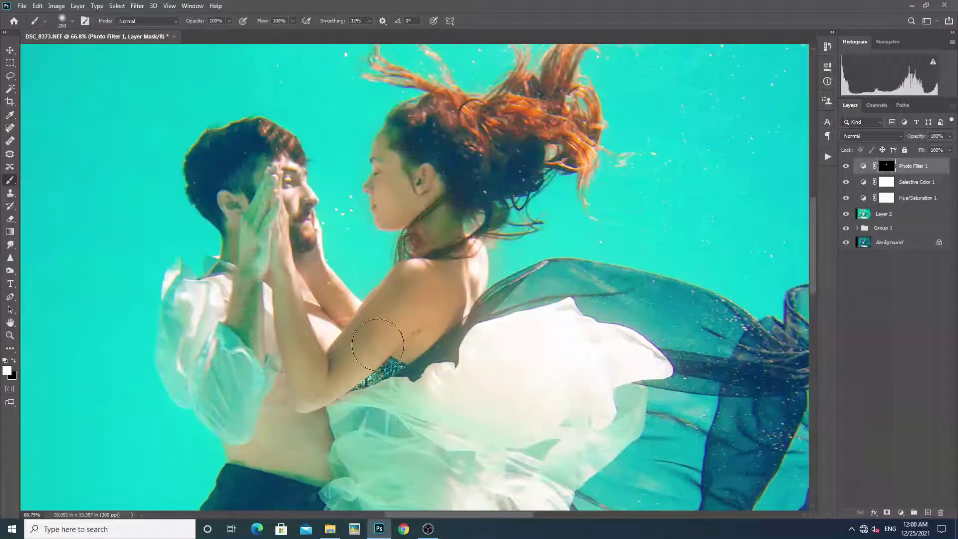
Step: Paint the warming back onto the man's face and hands and the woman's arm and thigh
{"action": "mouse_move", "coordinate": [284, 199]}
{"action": "left_mouse_down"}
{"action": "mouse_move", "coordinate": [255, 261]}
{"action": "mouse_move", "coordinate": [309, 339]}
{"action": "left_mouse_up"}
{"action": "scroll", "coordinate": [308, 340], "scroll_direction": "down", "scroll_amount": 5}
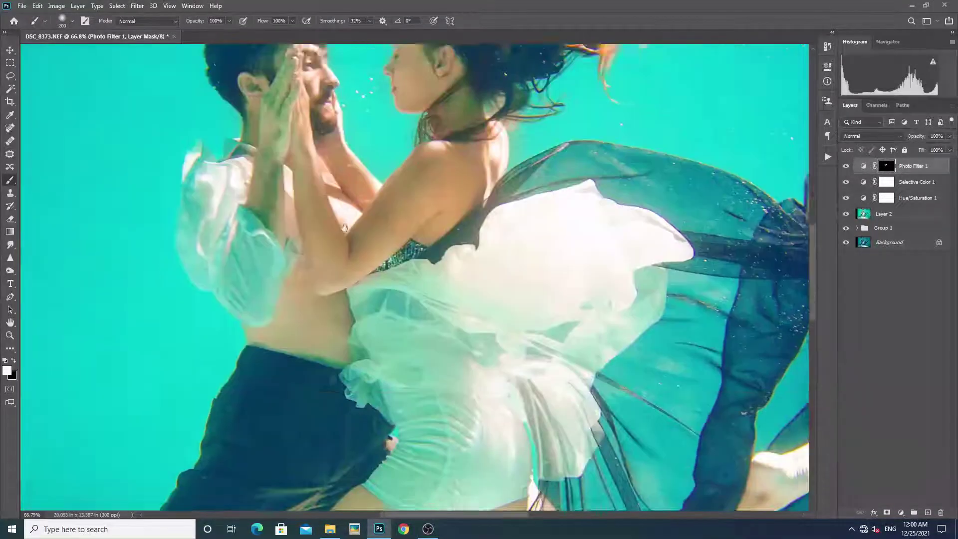
{"action": "scroll", "coordinate": [363, 335], "scroll_direction": "down", "scroll_amount": 3}
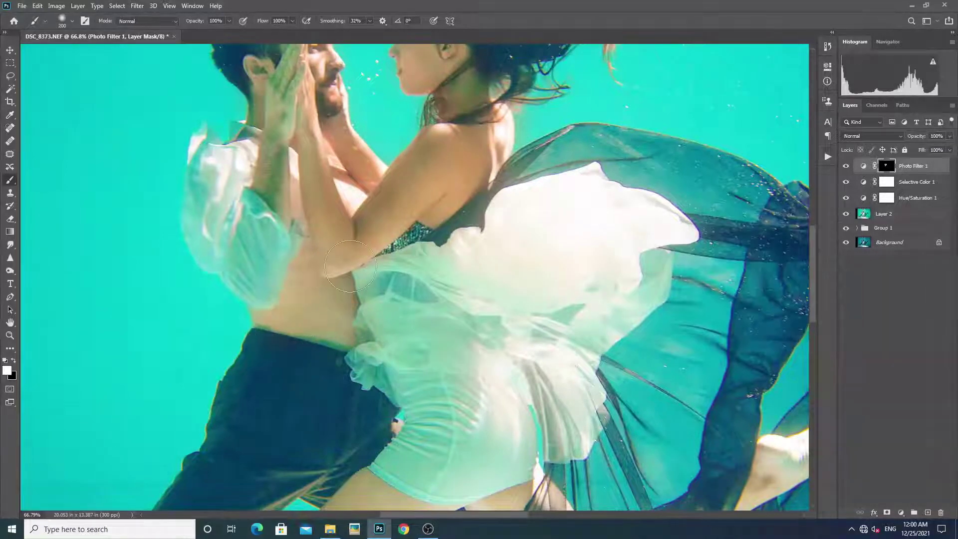
{"action": "scroll", "coordinate": [369, 135], "scroll_direction": "up", "scroll_amount": 2}
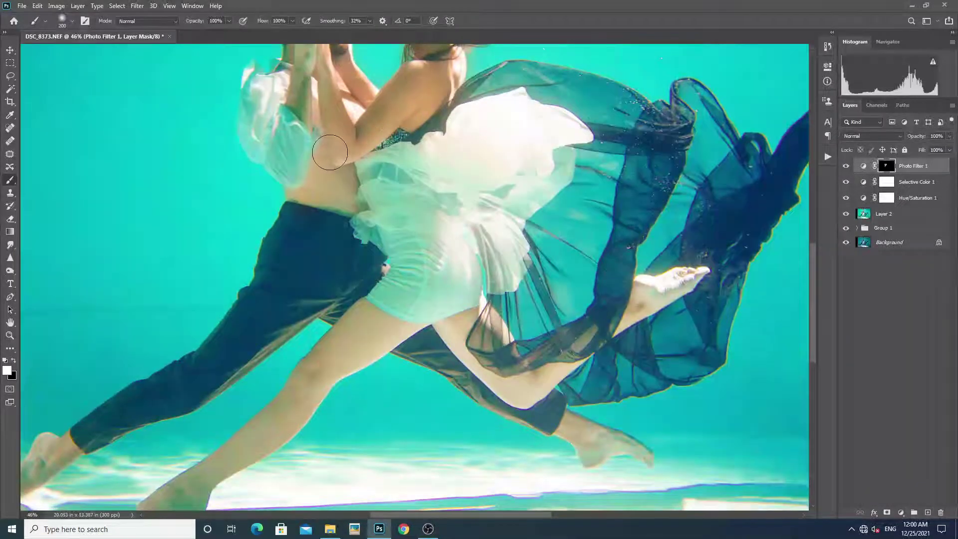
{"action": "mouse_move", "coordinate": [377, 321]}
{"action": "left_mouse_down"}
{"action": "mouse_move", "coordinate": [349, 336]}
{"action": "mouse_move", "coordinate": [395, 333]}
{"action": "mouse_move", "coordinate": [304, 385]}
{"action": "mouse_move", "coordinate": [406, 325]}
{"action": "mouse_move", "coordinate": [392, 324]}
{"action": "mouse_move", "coordinate": [423, 367]}
{"action": "mouse_move", "coordinate": [445, 373]}
{"action": "left_mouse_up"}
{"action": "scroll", "coordinate": [392, 324], "scroll_direction": "down", "scroll_amount": 2}
{"action": "scroll", "coordinate": [399, 335], "scroll_direction": "down", "scroll_amount": 1}
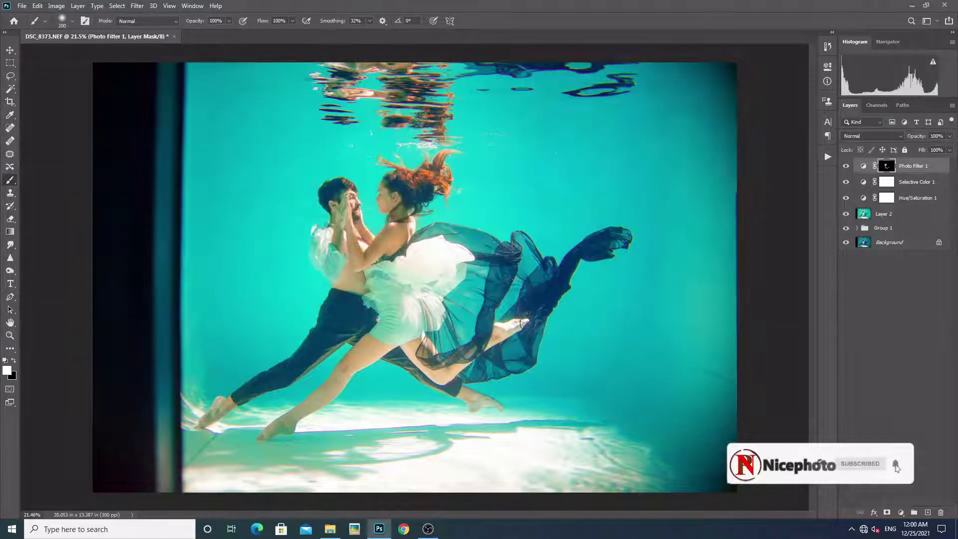
Step: Resize the mask brush, ending at size 200
{"action": "scroll", "coordinate": [473, 397], "scroll_direction": "up", "scroll_amount": 1}
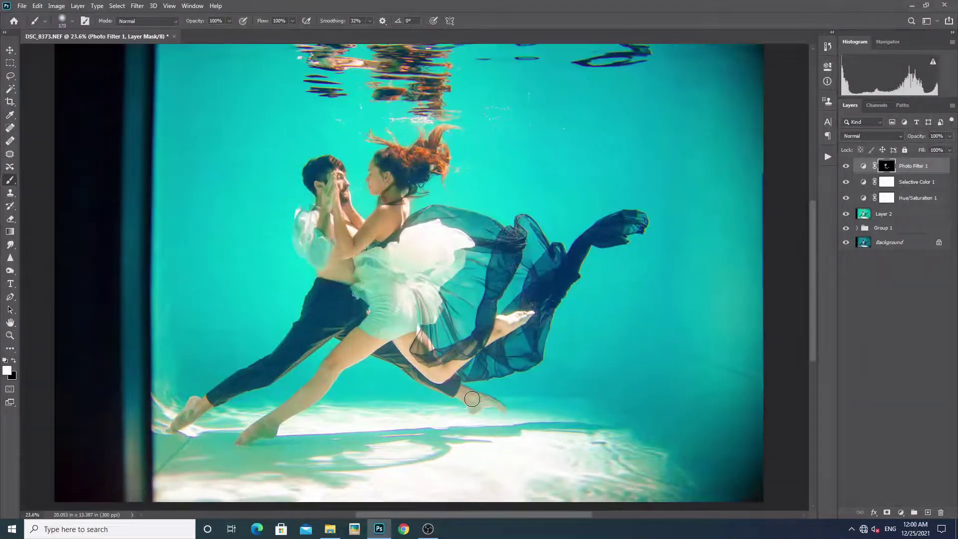
{"action": "key", "text": "bracketleft"}
{"action": "key", "text": "bracketleft"}
{"action": "key", "text": "bracketleft"}
{"action": "key", "text": "bracketleft"}
{"action": "key", "text": "bracketleft"}
{"action": "scroll", "coordinate": [475, 401], "scroll_direction": "down", "scroll_amount": 2}
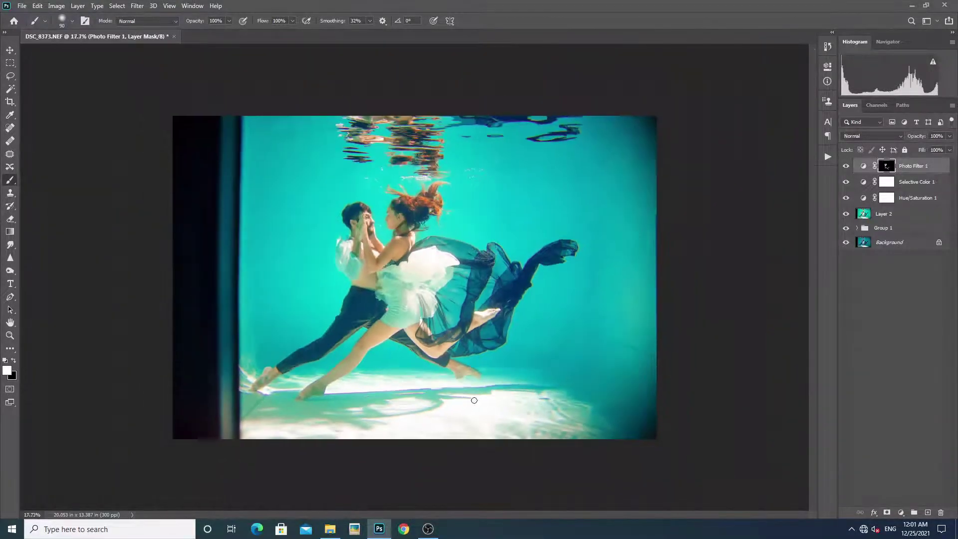
{"action": "scroll", "coordinate": [361, 347], "scroll_direction": "up", "scroll_amount": 2}
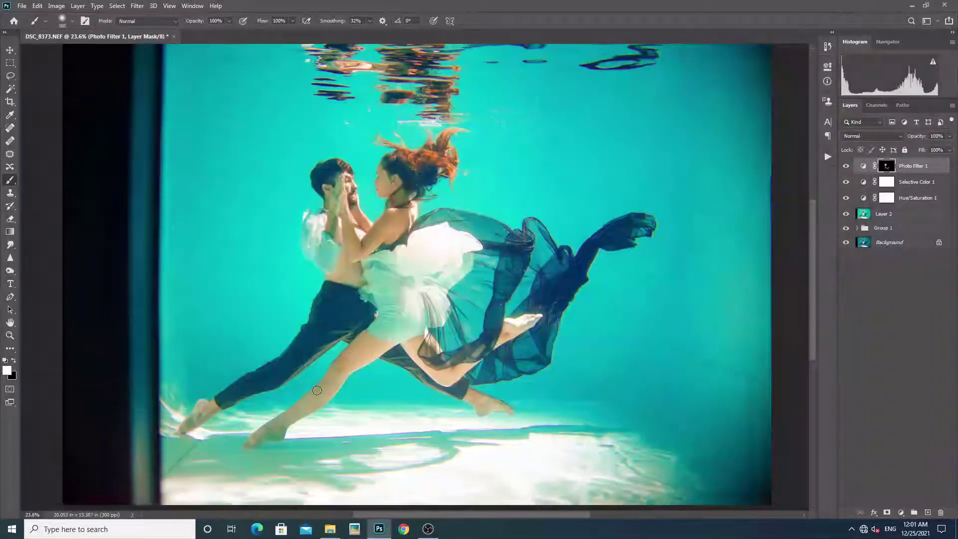
{"action": "key", "text": "bracketright"}
{"action": "key", "text": "bracketright"}
{"action": "key", "text": "bracketright"}
{"action": "key", "text": "bracketleft"}
{"action": "key", "text": "bracketleft"}
{"action": "key", "text": "bracketleft"}
{"action": "key", "text": "bracketright"}
{"action": "key", "text": "bracketright"}
{"action": "key", "text": "bracketright"}
Step: Zoom out to the whole photo and lower the Photo Filter layer opacity to about 71%
{"action": "key", "text": "ctrl+minus"}
{"action": "scroll", "coordinate": [344, 200], "scroll_direction": "up", "scroll_amount": 1}
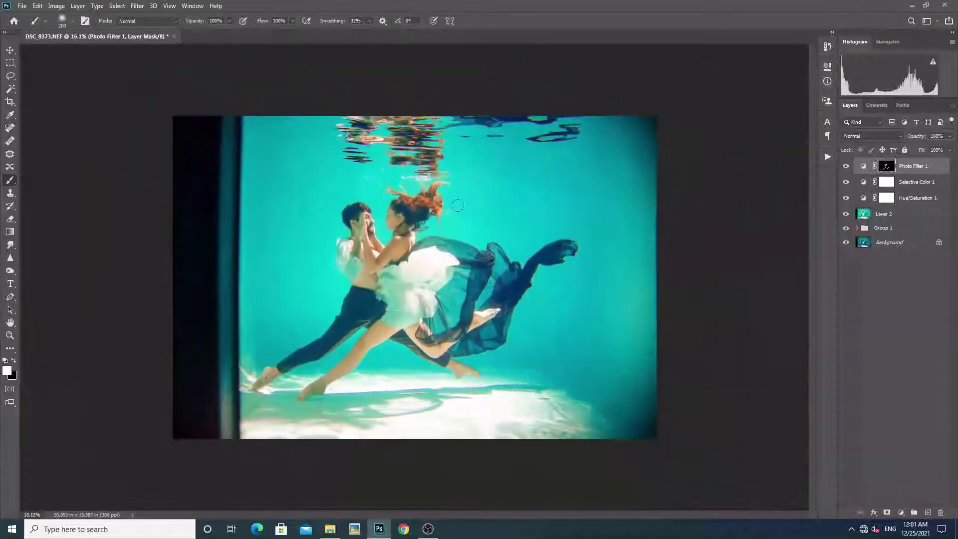
{"action": "key", "text": "ctrl+minus"}
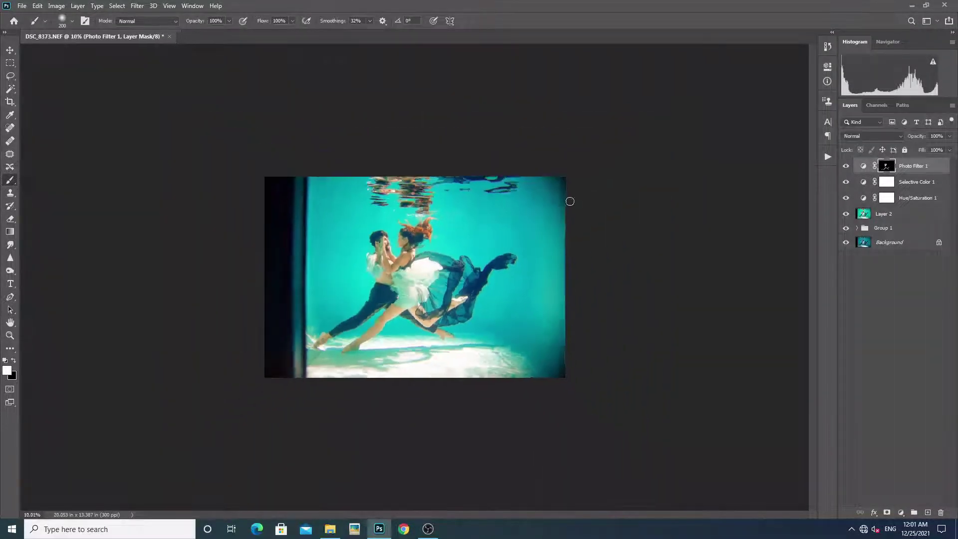
{"action": "left_click_drag", "start_coordinate": [925, 136], "coordinate": [915, 142]}
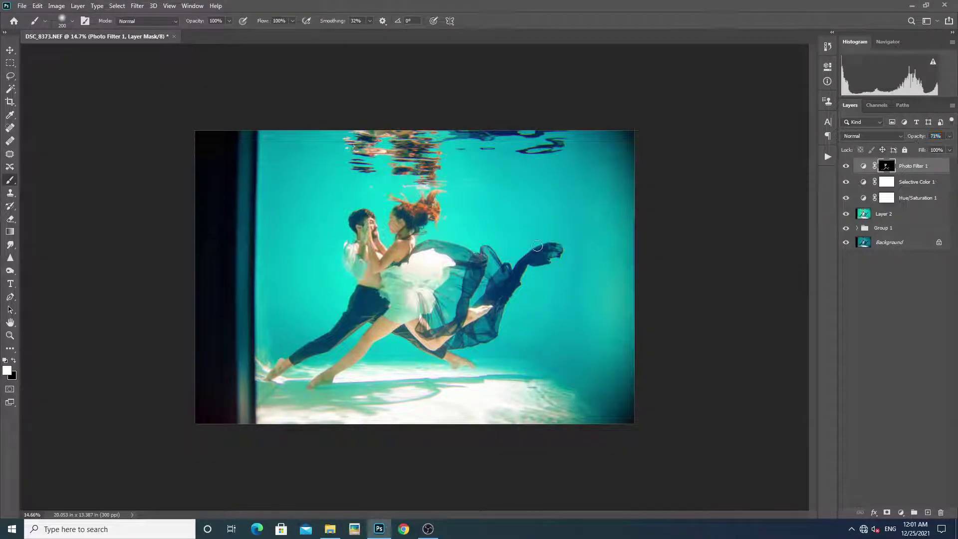
{"action": "scroll", "coordinate": [315, 331], "scroll_direction": "up", "scroll_amount": 2}
{"action": "scroll", "coordinate": [315, 331], "scroll_direction": "down", "scroll_amount": 2}
Step: Move Selective Color 1, Hue/Saturation 1 and Layer 2 into Group 1, then stamp visible as Layer 3
{"action": "key", "text": "v"}
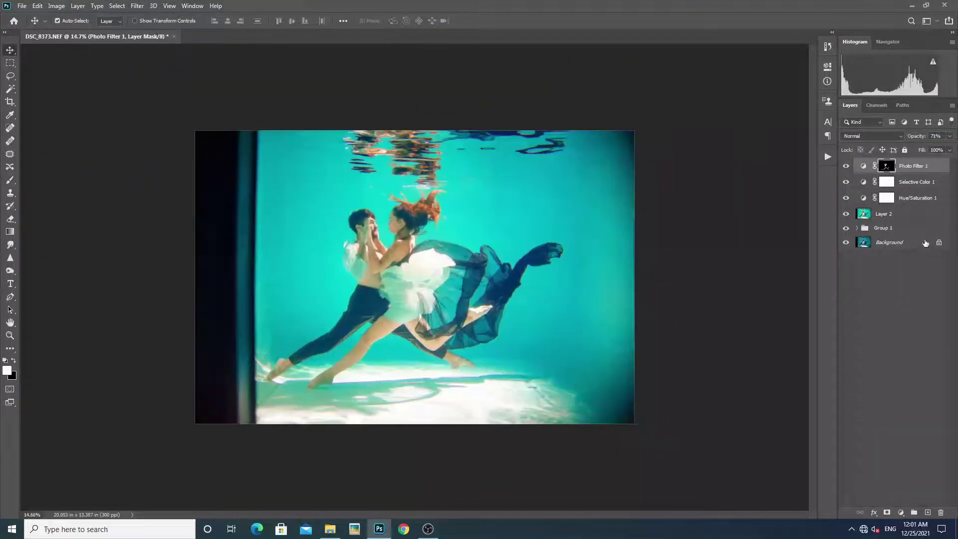
{"action": "left_click", "coordinate": [917, 183], "text": "shift"}
{"action": "left_click", "coordinate": [912, 200], "text": "shift"}
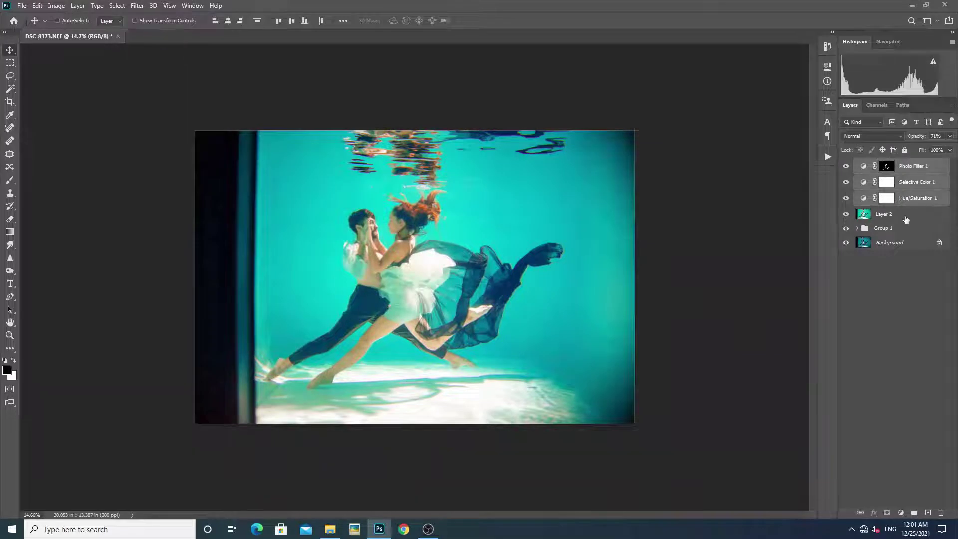
{"action": "left_click", "coordinate": [911, 214], "text": "ctrl"}
{"action": "left_click_drag", "start_coordinate": [912, 214], "coordinate": [897, 230]}
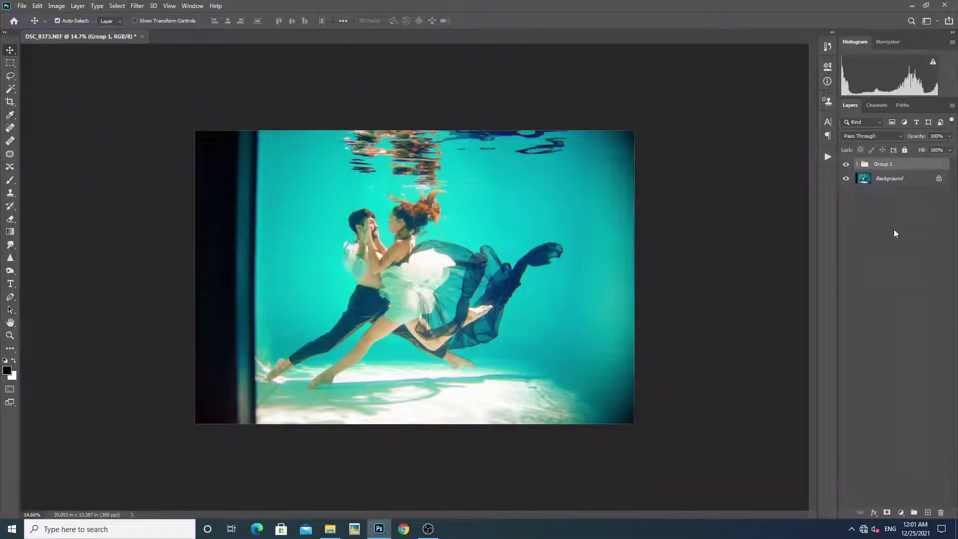
{"action": "key", "text": "ctrl+shift+alt+e"}
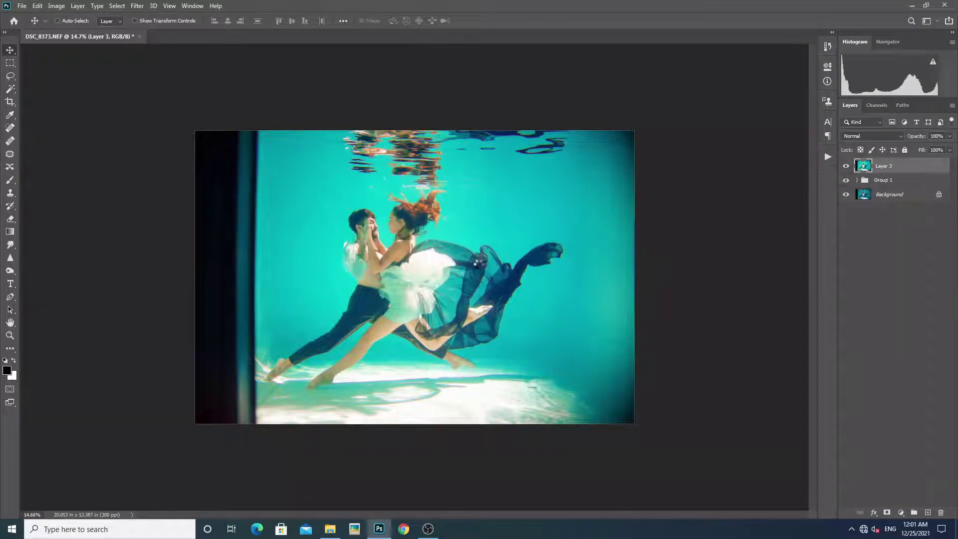
{"action": "key", "text": "ctrl+shift+a"}
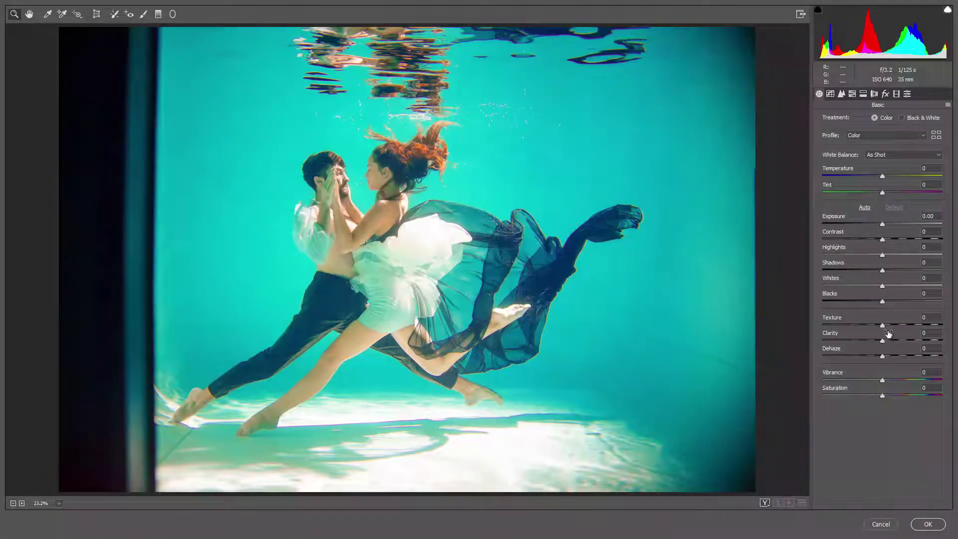
Step: In Camera Raw, soften Layer 3 (Texture +7, Clarity -5, Dehaze -8), check before/after, and show HSL
{"action": "mouse_move", "coordinate": [883, 341]}
{"action": "left_mouse_down"}
{"action": "mouse_move", "coordinate": [849, 344]}
{"action": "mouse_move", "coordinate": [882, 342]}
{"action": "mouse_move", "coordinate": [879, 358]}
{"action": "left_mouse_up"}
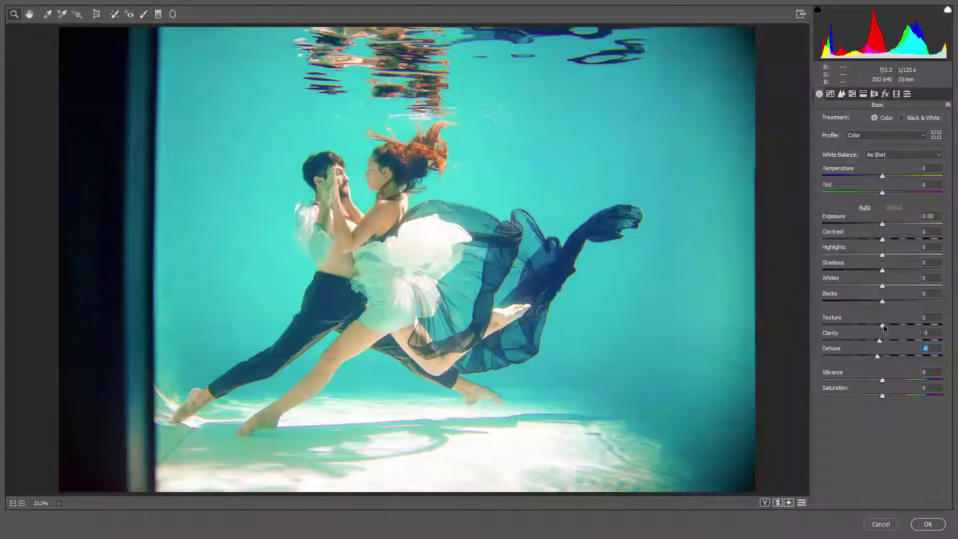
{"action": "left_click_drag", "start_coordinate": [883, 325], "coordinate": [888, 325]}
{"action": "left_click", "coordinate": [765, 503]}
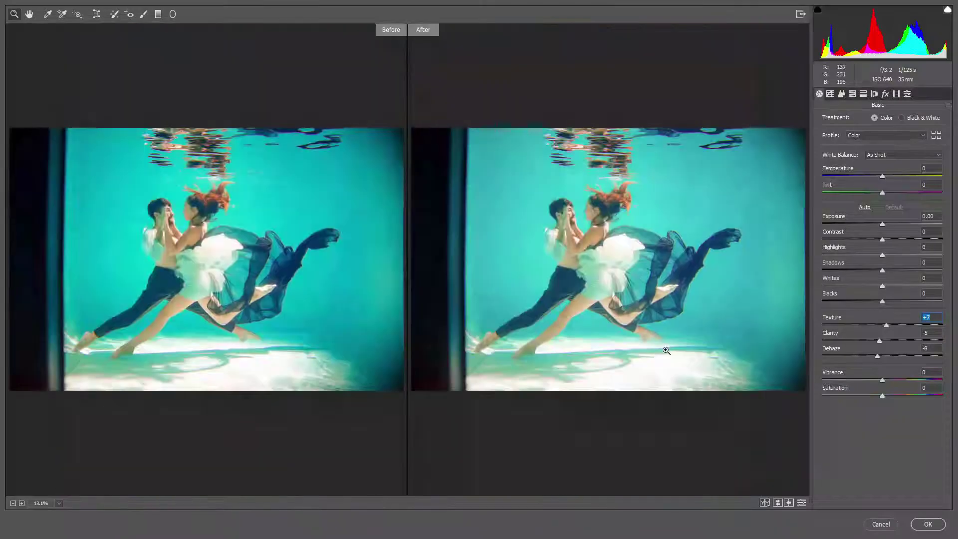
{"action": "left_click", "coordinate": [853, 93]}
Step: Shift the Yellows hue to -76 and start brightening the Oranges luminance
{"action": "left_click", "coordinate": [826, 120]}
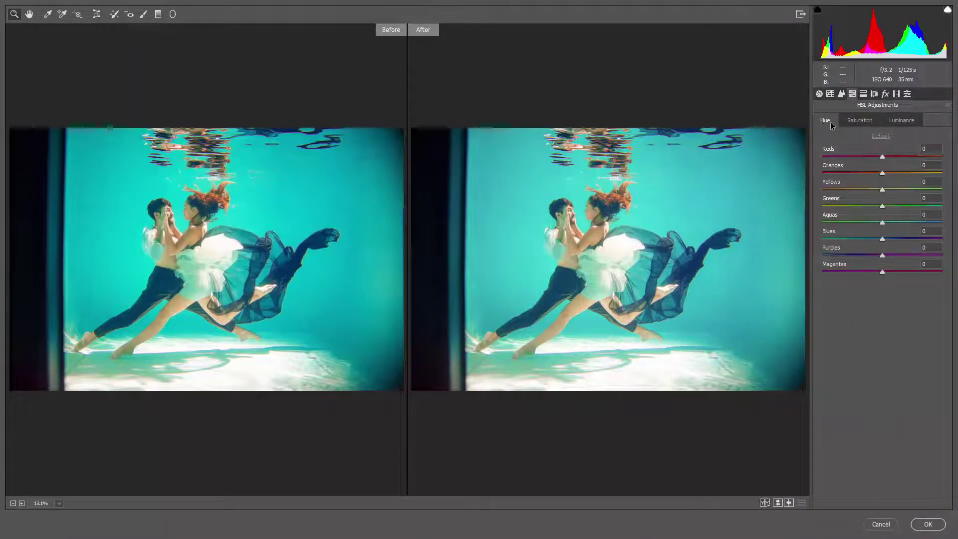
{"action": "mouse_move", "coordinate": [882, 190]}
{"action": "left_mouse_down"}
{"action": "mouse_move", "coordinate": [838, 191]}
{"action": "mouse_move", "coordinate": [862, 194]}
{"action": "left_mouse_up"}
{"action": "left_click", "coordinate": [896, 124]}
{"action": "left_click_drag", "start_coordinate": [883, 173], "coordinate": [899, 173]}
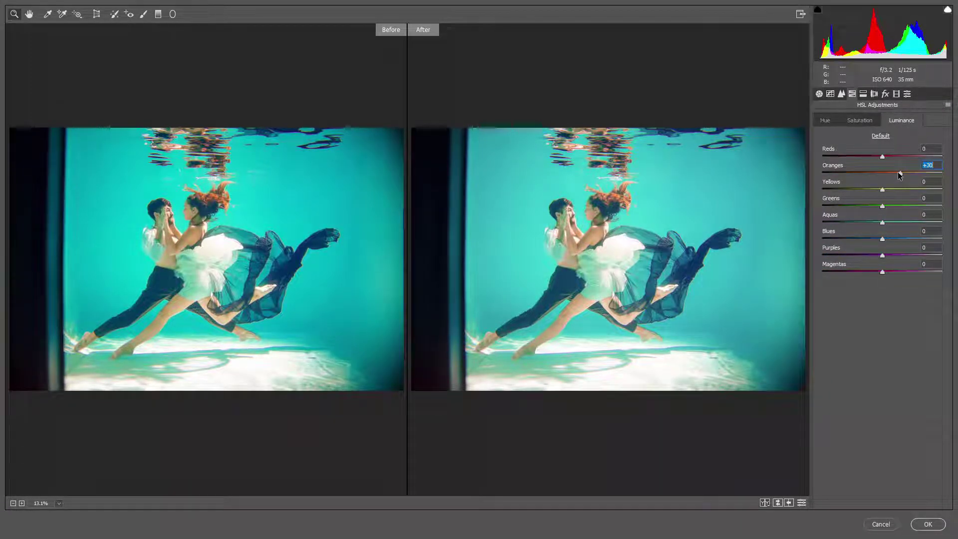
{"action": "left_click_drag", "start_coordinate": [882, 190], "coordinate": [885, 205]}
{"action": "left_click_drag", "start_coordinate": [900, 173], "coordinate": [908, 173]}
Step: Set luminance to Oranges +53, Greens +9, Magentas +10 and Blues -16
{"action": "key", "text": "Down"}
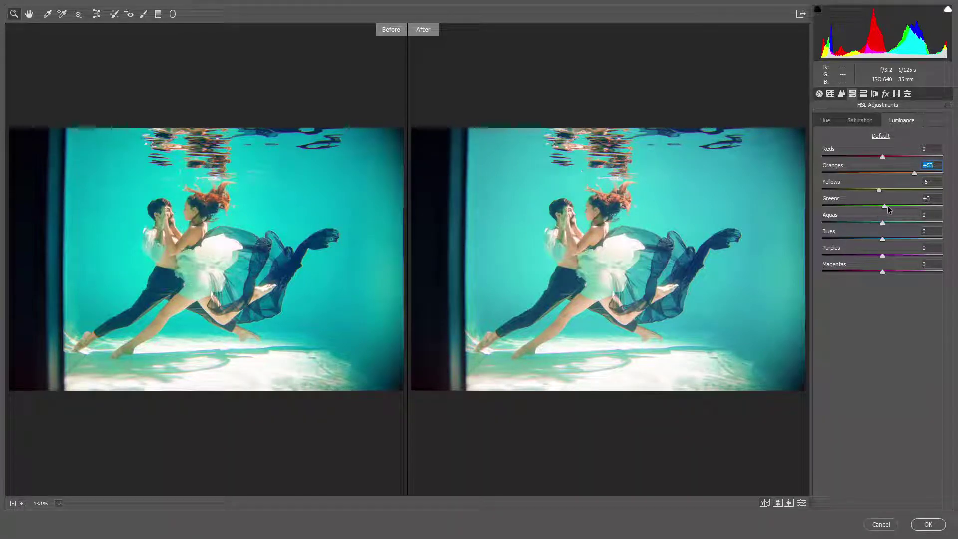
{"action": "left_click_drag", "start_coordinate": [884, 206], "coordinate": [889, 206]}
{"action": "left_click", "coordinate": [884, 158]}
{"action": "left_click_drag", "start_coordinate": [883, 256], "coordinate": [889, 272]}
{"action": "left_click", "coordinate": [883, 272]}
{"action": "left_click_drag", "start_coordinate": [888, 239], "coordinate": [874, 243]}
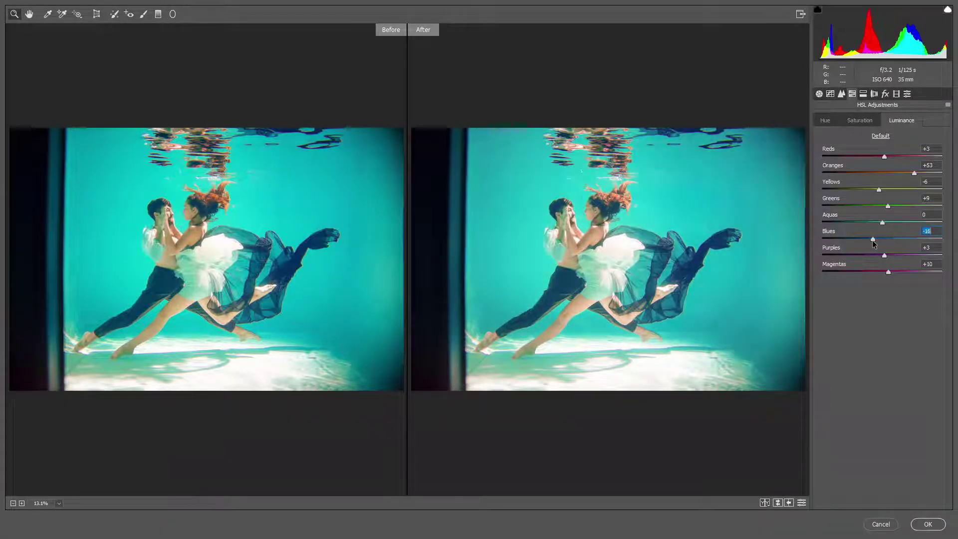
Step: Raise saturation to Aquas +12 and Blues +18, then apply the Camera Raw grade
{"action": "left_click", "coordinate": [857, 120]}
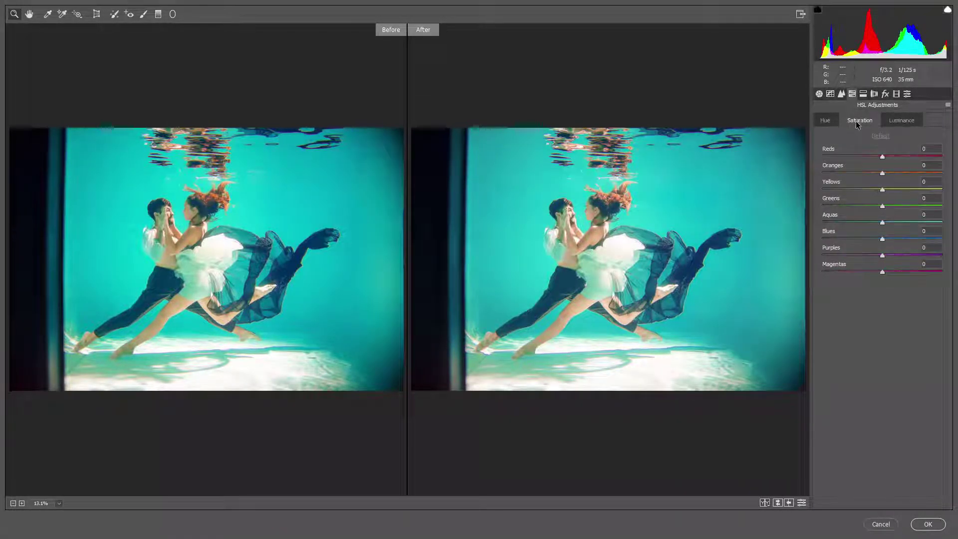
{"action": "mouse_move", "coordinate": [890, 237]}
{"action": "left_mouse_down"}
{"action": "mouse_move", "coordinate": [877, 227]}
{"action": "mouse_move", "coordinate": [890, 225]}
{"action": "left_mouse_up"}
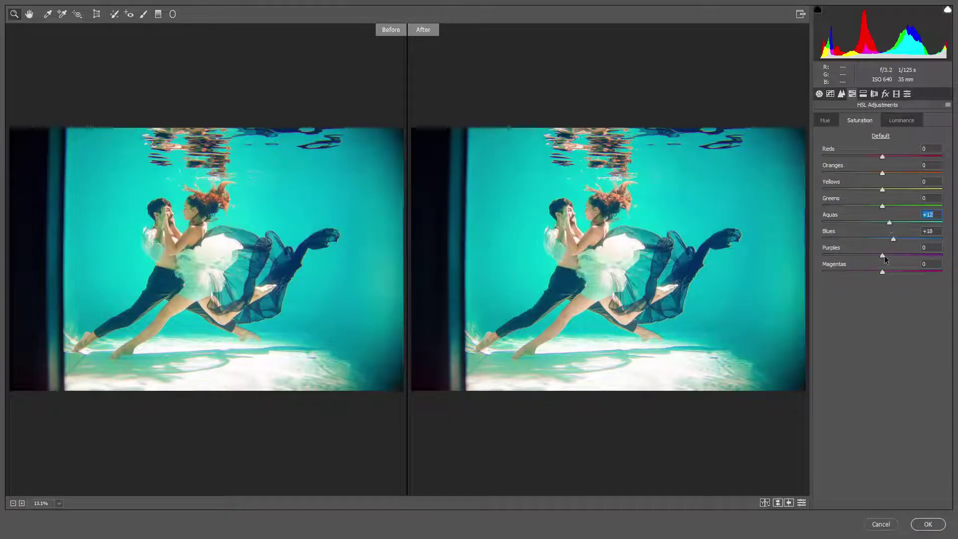
{"action": "left_click", "coordinate": [927, 524]}
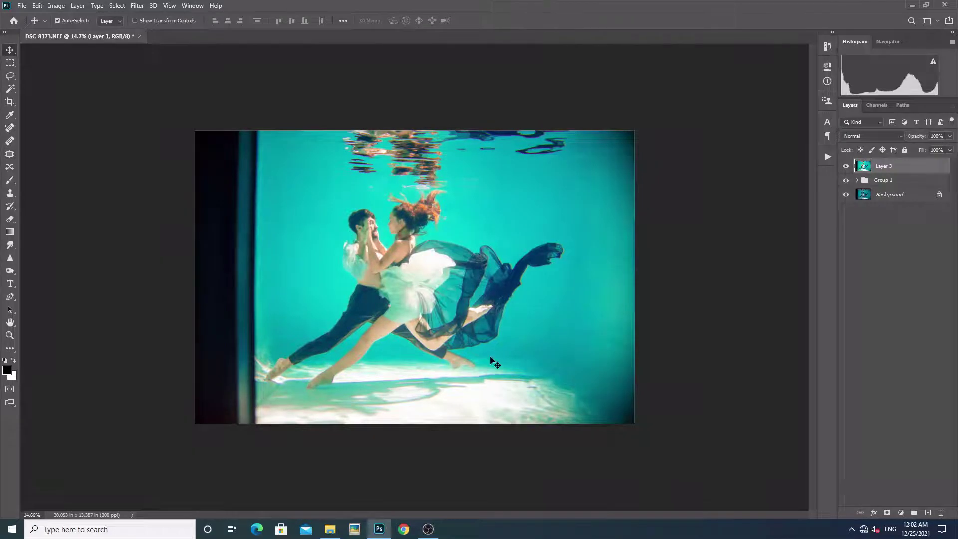
Step: Move graded Layer 3 into Group 1 and stamp a merged Layer 4 on top
{"action": "left_click", "coordinate": [848, 166]}
{"action": "left_click_drag", "start_coordinate": [888, 168], "coordinate": [893, 181]}
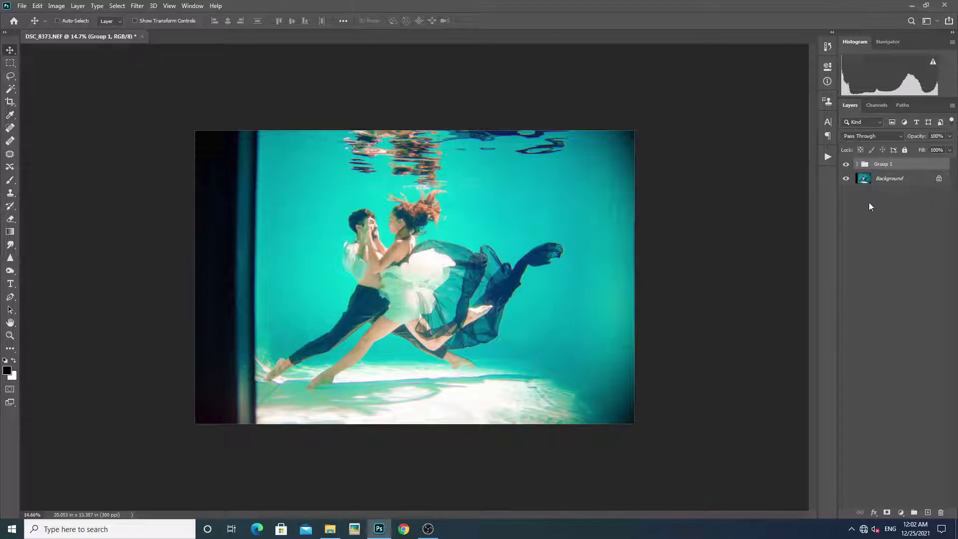
{"action": "key", "text": "ctrl+shift+alt+e"}
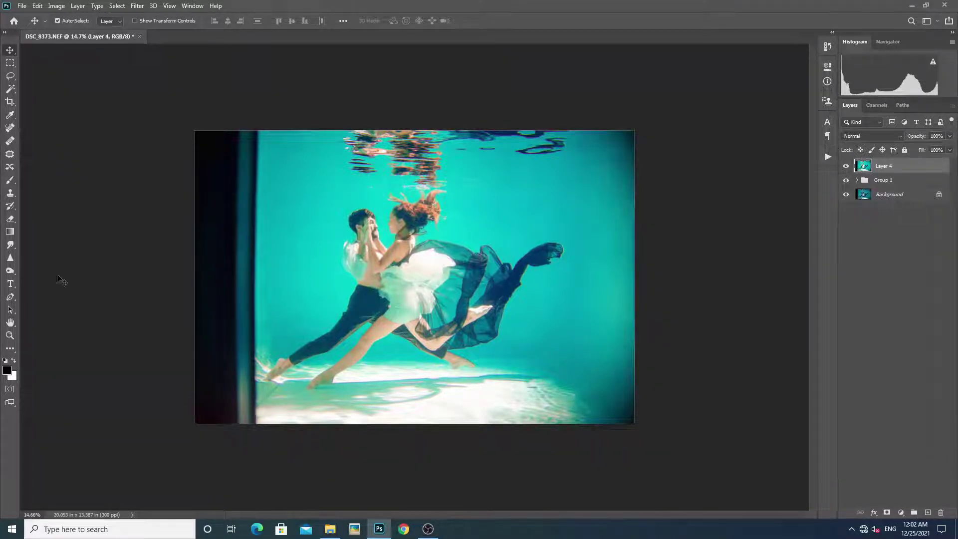
{"action": "key", "text": "m"}
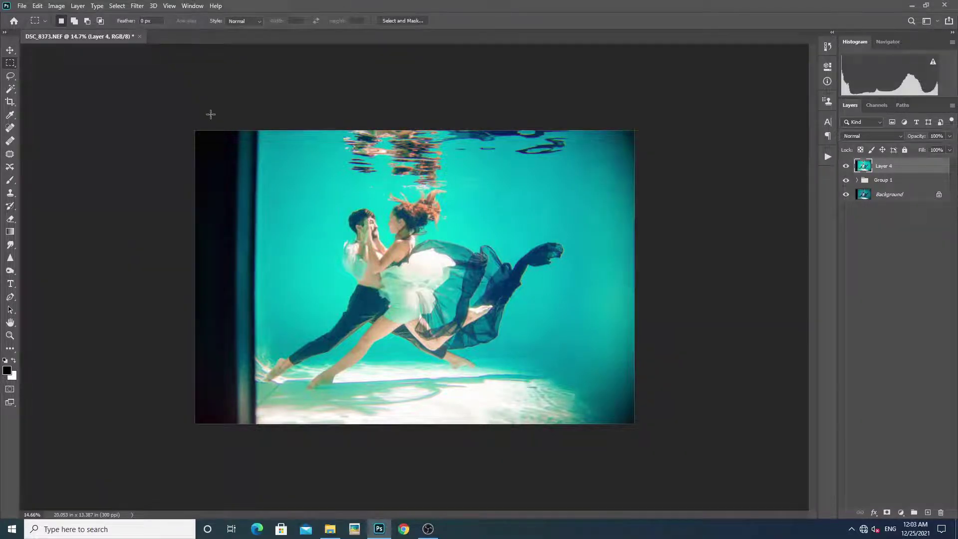
Step: Draw a rectangular marquee from the top-left corner down over the dark left-edge strip
{"action": "left_click_drag", "start_coordinate": [195, 131], "coordinate": [262, 435]}
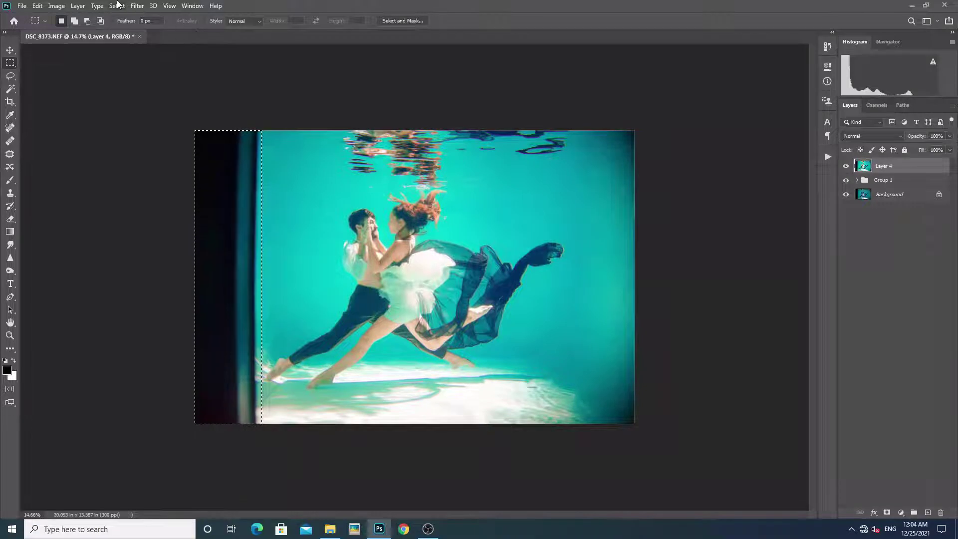
Step: Content-Aware fill the selected dark strip with matching aqua water and deselect
{"action": "key", "text": "shift"}
{"action": "key", "text": "shift+F5"}
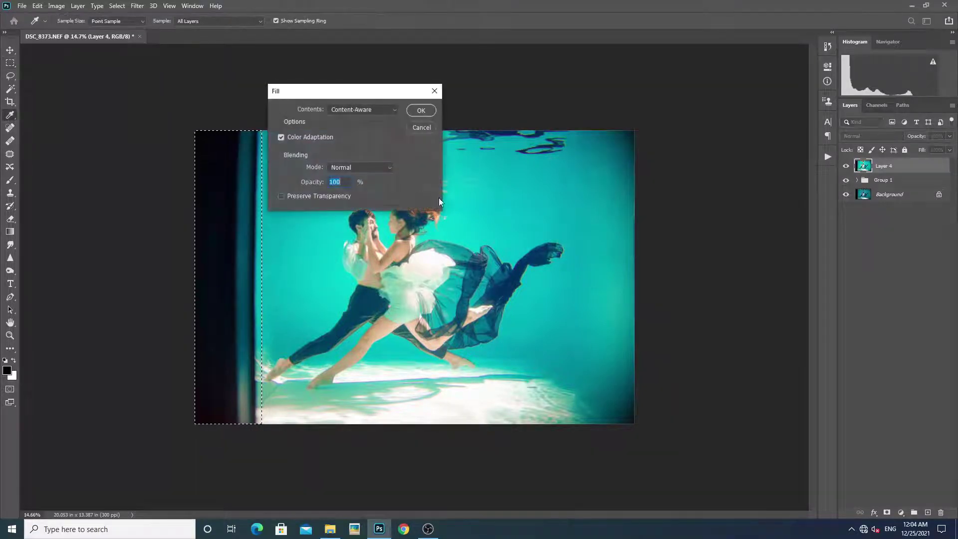
{"action": "left_click", "coordinate": [428, 115]}
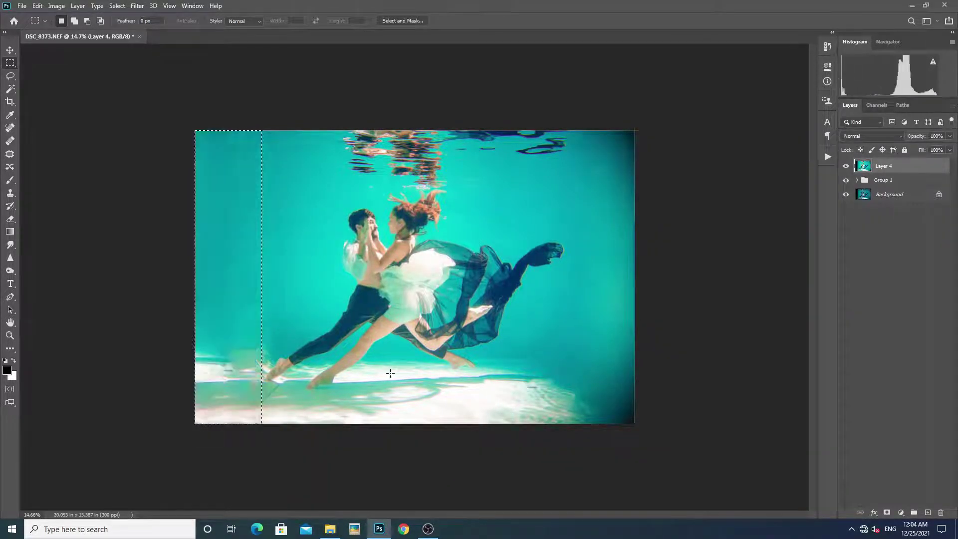
{"action": "key", "text": "ctrl+d"}
Step: Zoom out to the whole photo and duplicate the cleaned layer as Layer 4 copy
{"action": "key", "text": "ctrl+minus"}
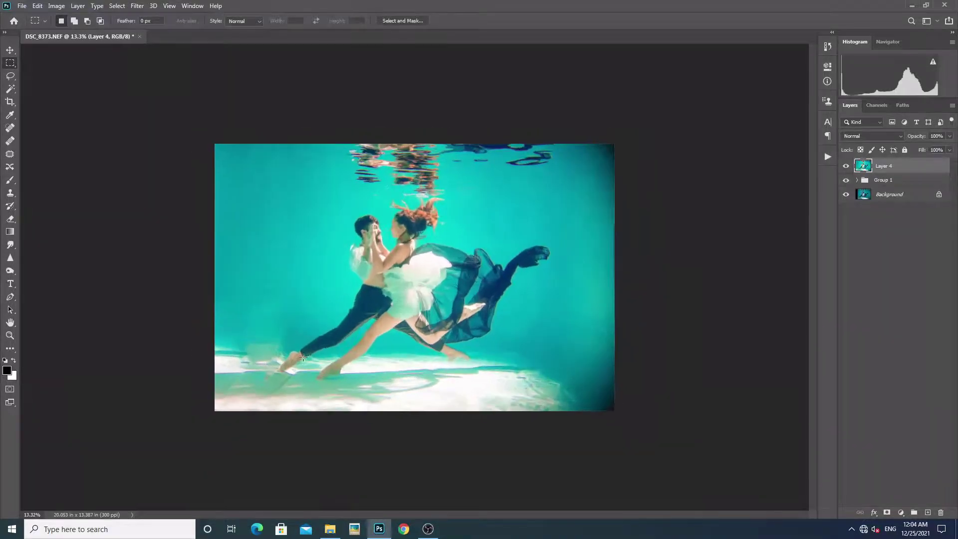
{"action": "key", "text": "ctrl+minus"}
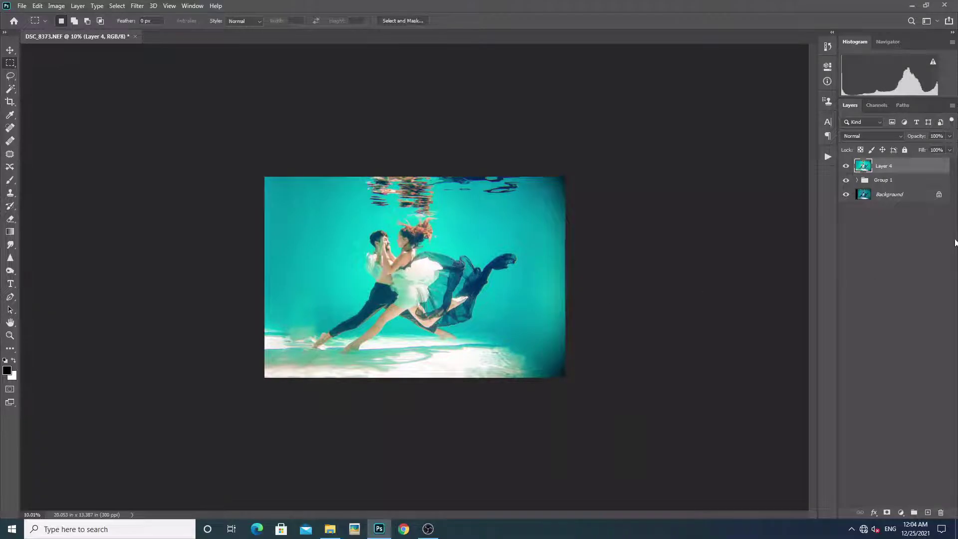
{"action": "key", "text": "ctrl+j"}
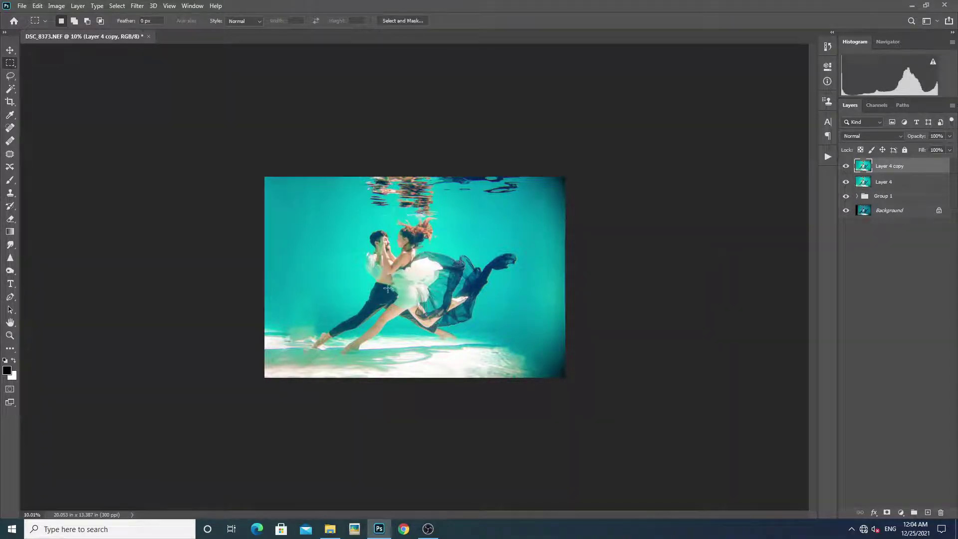
Step: Zoom in on the dress and right side and pick the Clone Stamp tool
{"action": "left_click", "coordinate": [9, 128]}
{"action": "key", "text": "ctrl+plus"}
{"action": "key", "text": "ctrl+plus"}
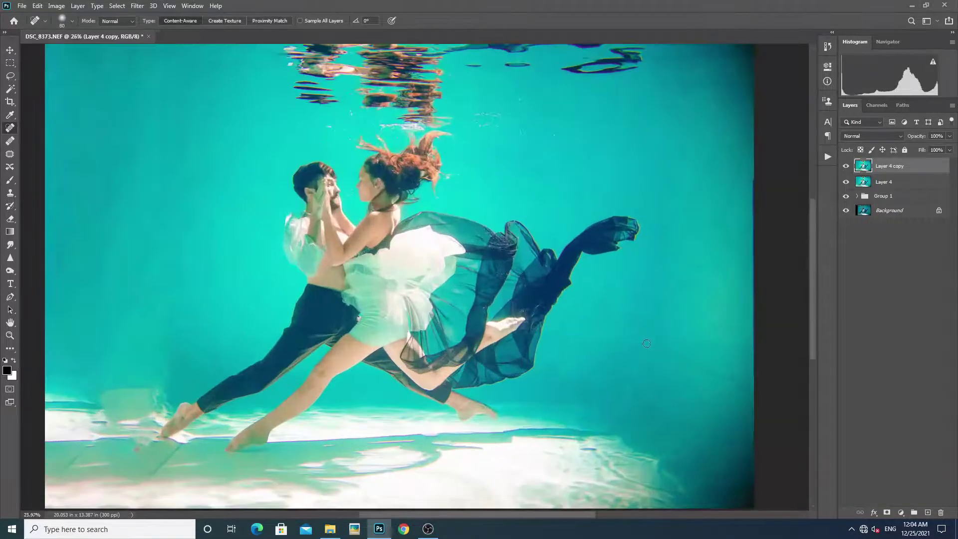
{"action": "scroll", "coordinate": [647, 344], "scroll_direction": "up", "scroll_amount": 3}
{"action": "left_click_drag", "start_coordinate": [729, 381], "coordinate": [421, 281]}
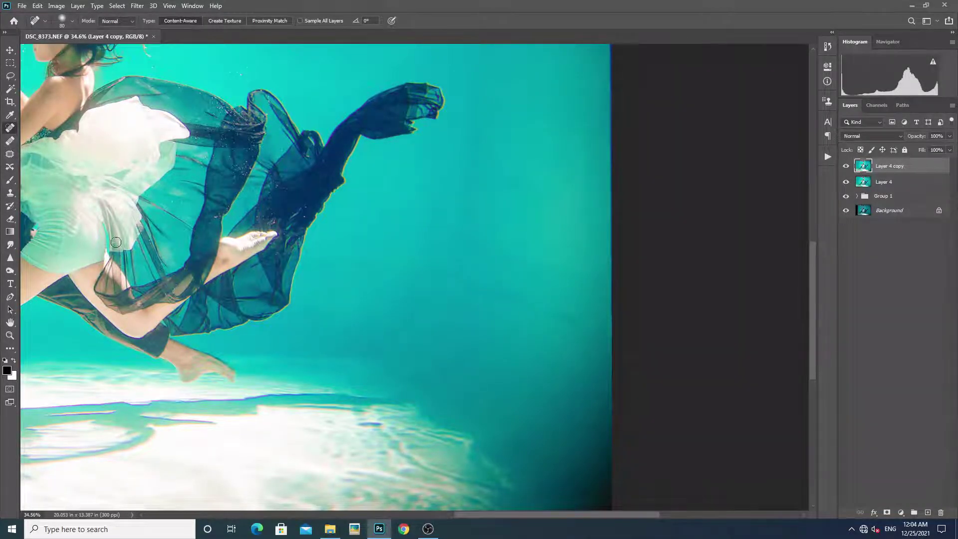
{"action": "left_click", "coordinate": [10, 194]}
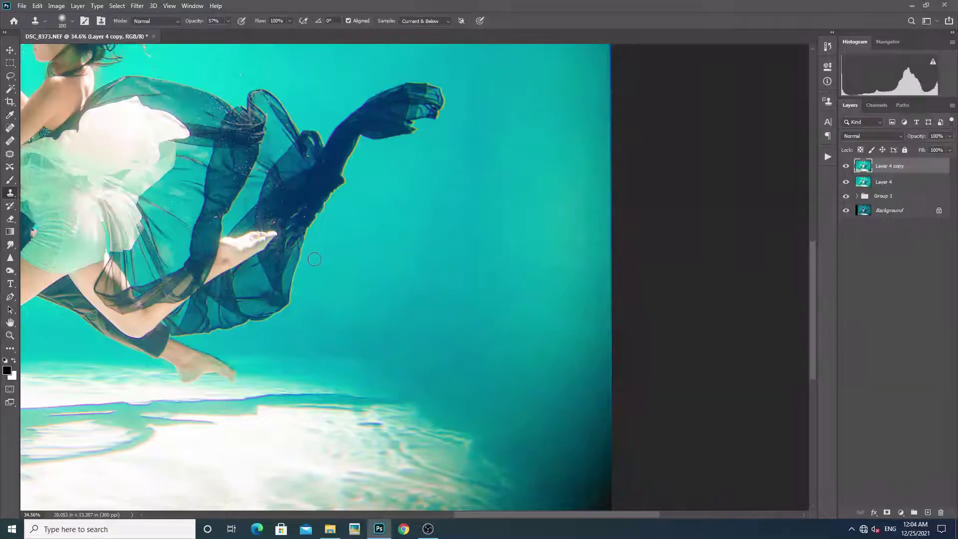
Step: Clone clean water over the blotchy patch of background water
{"action": "scroll", "coordinate": [365, 260], "scroll_direction": "down", "scroll_amount": 3}
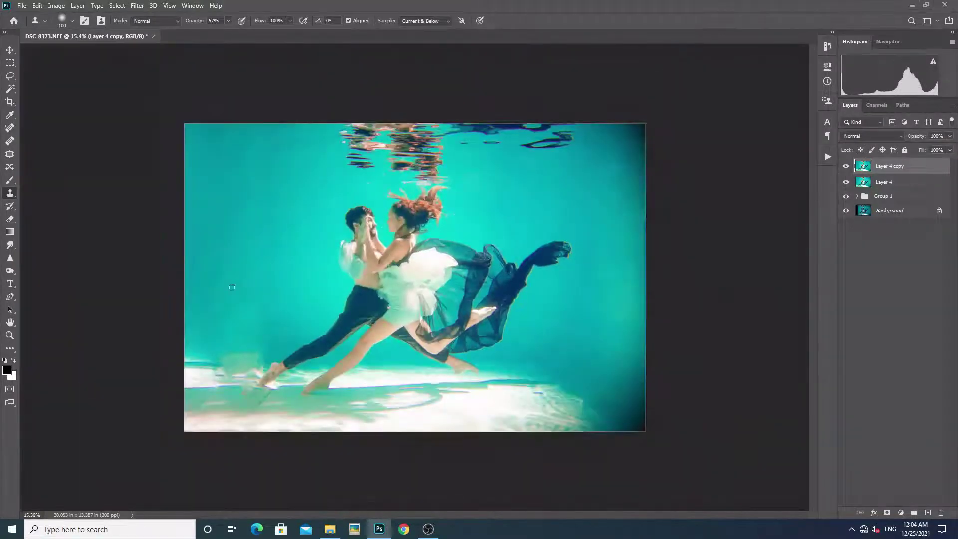
{"action": "scroll", "coordinate": [232, 288], "scroll_direction": "up", "scroll_amount": 1}
{"action": "scroll", "coordinate": [239, 320], "scroll_direction": "up", "scroll_amount": 1}
{"action": "scroll", "coordinate": [349, 289], "scroll_direction": "up", "scroll_amount": 1}
{"action": "scroll", "coordinate": [399, 274], "scroll_direction": "up", "scroll_amount": 1}
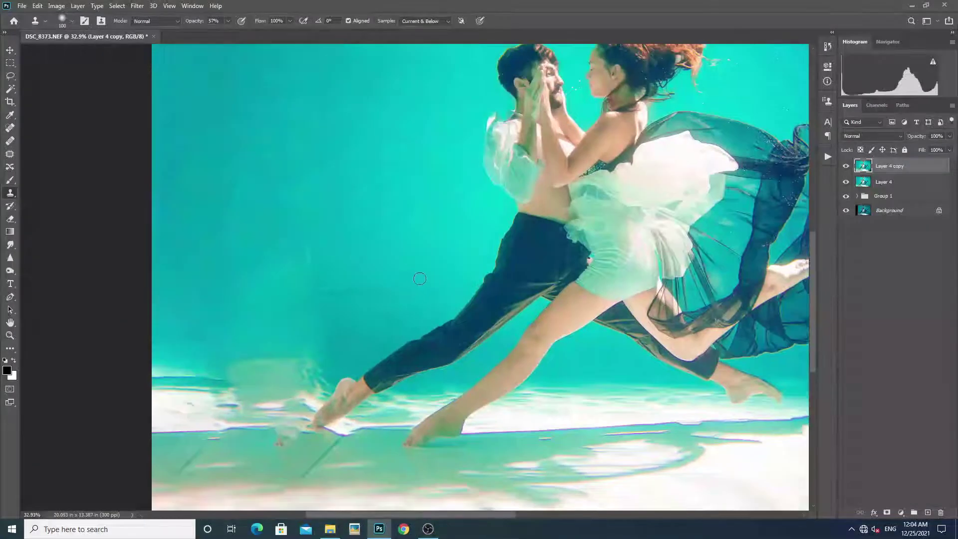
{"action": "scroll", "coordinate": [420, 278], "scroll_direction": "up", "scroll_amount": 1}
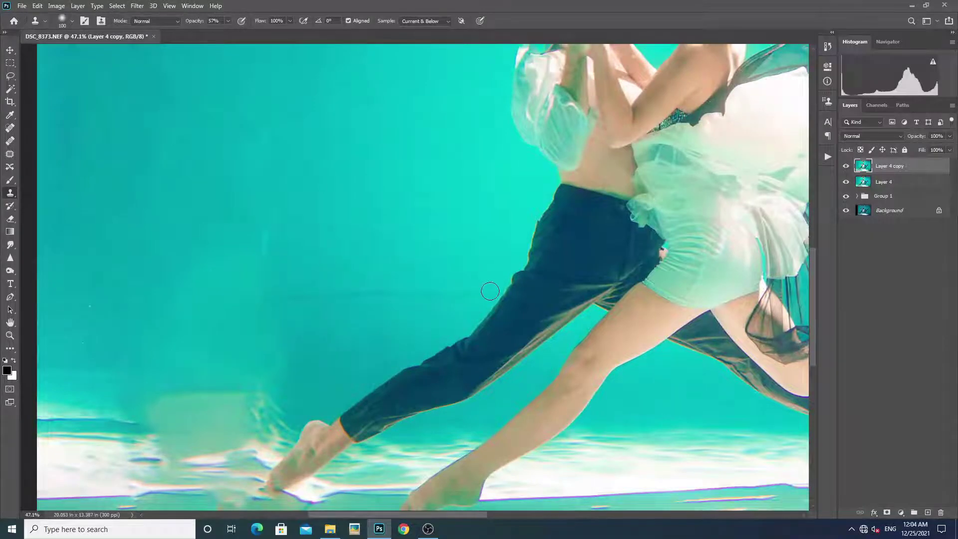
{"action": "left_click_drag", "start_coordinate": [458, 291], "coordinate": [490, 293]}
{"action": "left_click_drag", "start_coordinate": [432, 293], "coordinate": [370, 295]}
{"action": "left_click_drag", "start_coordinate": [354, 289], "coordinate": [419, 295]}
Step: Sample fresh clean water and clone it over the smudge left of the man's legs
{"action": "left_click", "coordinate": [313, 290], "text": "alt"}
{"action": "left_click_drag", "start_coordinate": [303, 303], "coordinate": [273, 298]}
{"action": "left_click_drag", "start_coordinate": [292, 233], "coordinate": [277, 210]}
{"action": "scroll", "coordinate": [269, 202], "scroll_direction": "down", "scroll_amount": 2}
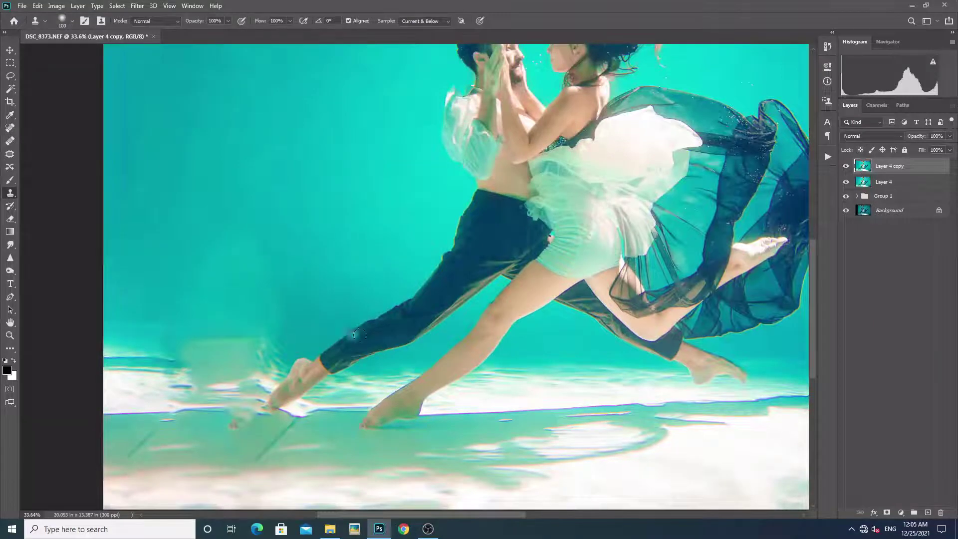
Step: With the Patch tool, patch the smudged water left of the man and beside his foot
{"action": "key", "text": "j"}
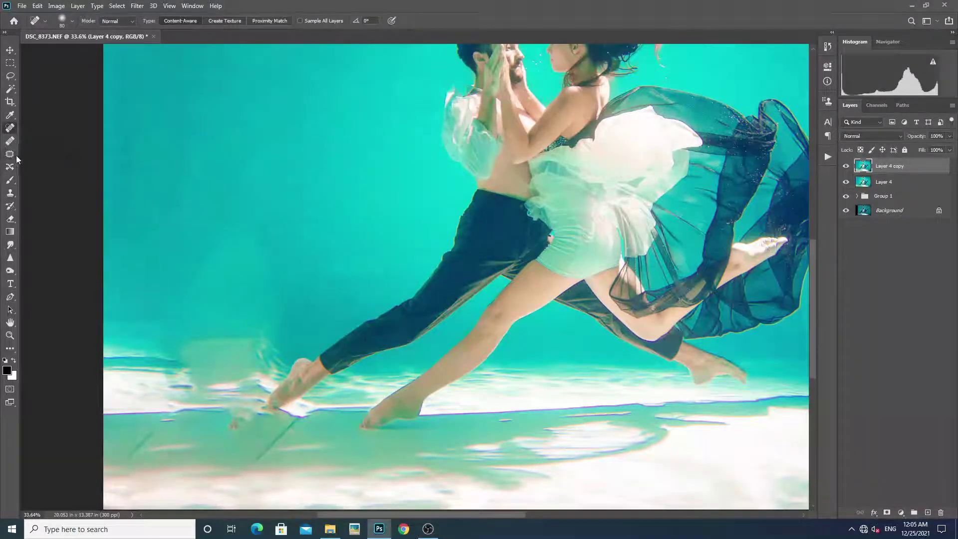
{"action": "left_click", "coordinate": [9, 154]}
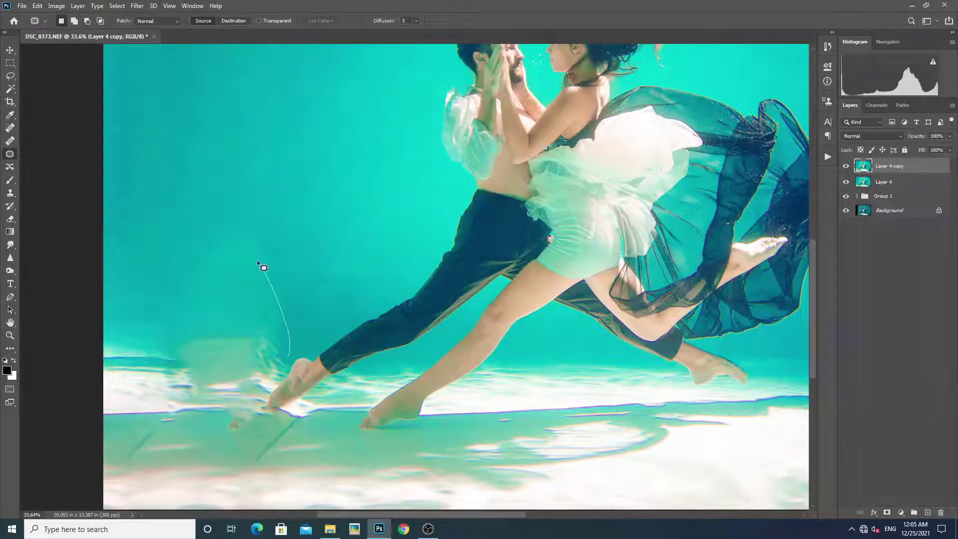
{"action": "left_click_drag", "start_coordinate": [276, 358], "coordinate": [278, 360]}
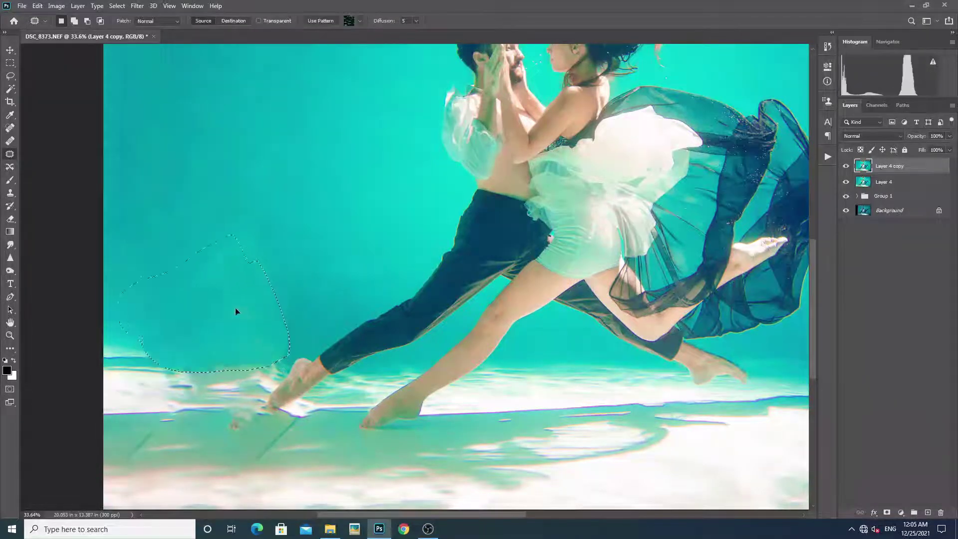
{"action": "left_click_drag", "start_coordinate": [235, 308], "coordinate": [306, 284]}
{"action": "left_click_drag", "start_coordinate": [290, 325], "coordinate": [243, 358]}
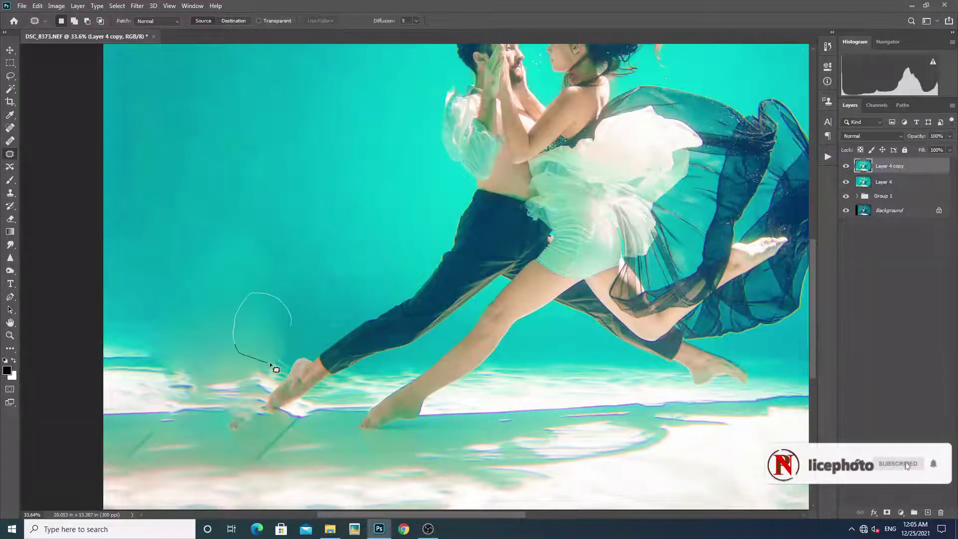
{"action": "key", "text": "ctrl+0"}
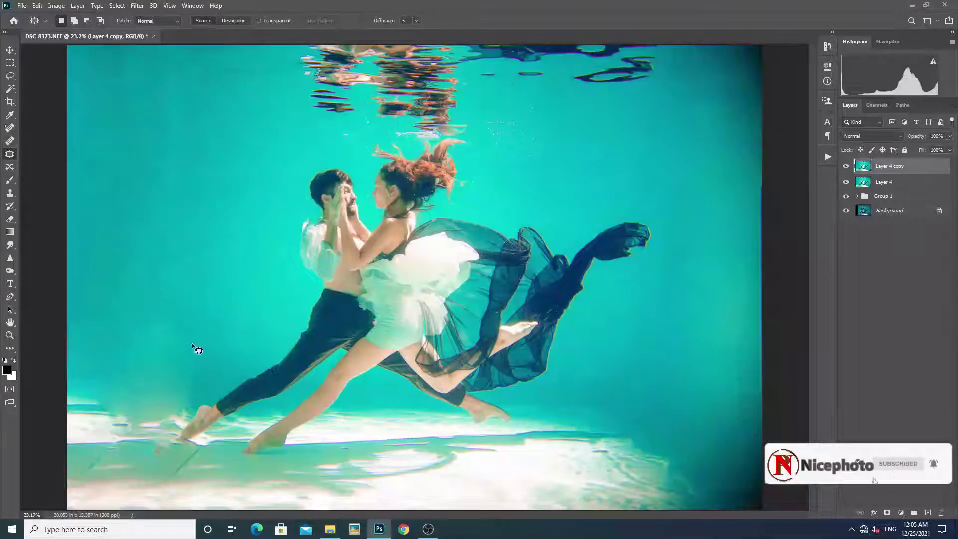
Step: Patch out another blotch in the left-side water and deselect
{"action": "left_click_drag", "start_coordinate": [192, 345], "coordinate": [172, 278]}
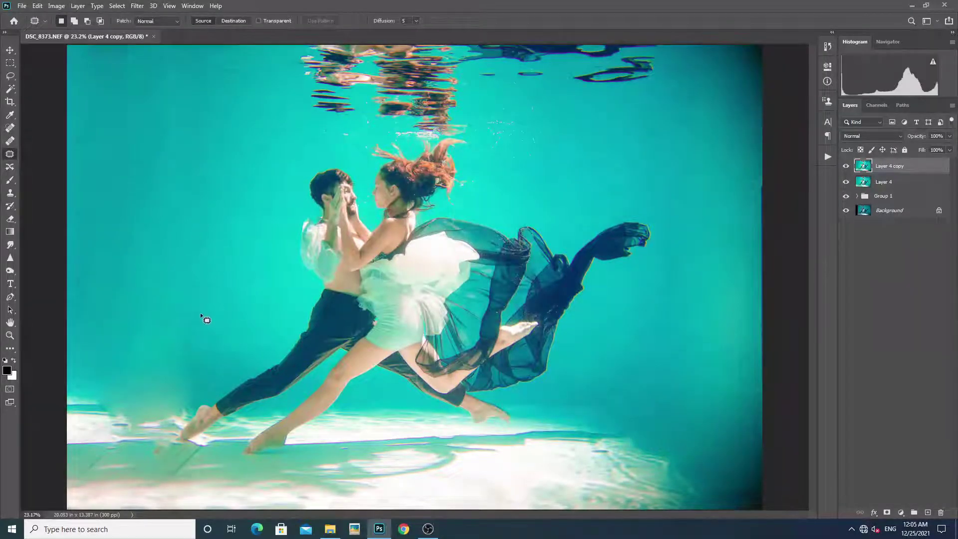
{"action": "left_click_drag", "start_coordinate": [168, 310], "coordinate": [165, 307]}
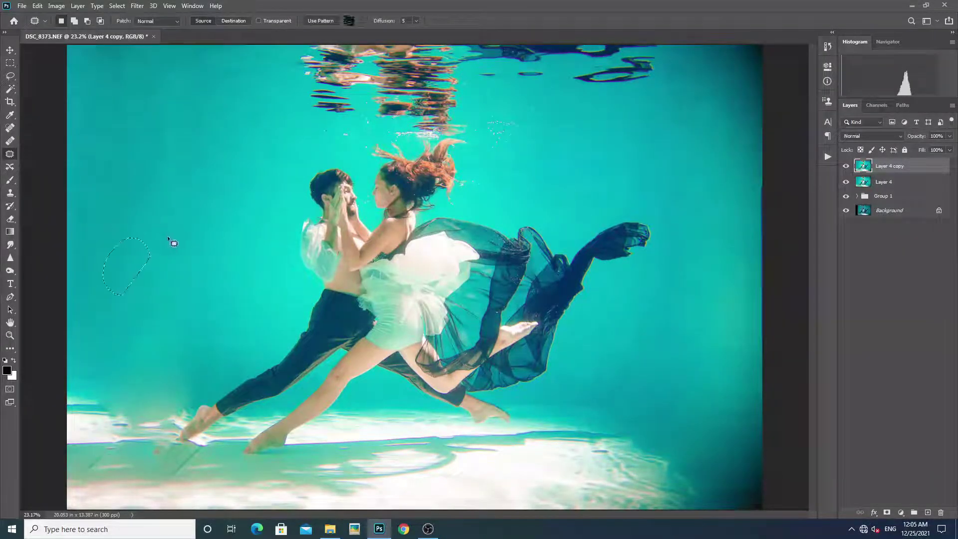
{"action": "key", "text": "ctrl+d"}
{"action": "scroll", "coordinate": [159, 235], "scroll_direction": "down", "scroll_amount": 2}
{"action": "scroll", "coordinate": [496, 199], "scroll_direction": "up", "scroll_amount": 2}
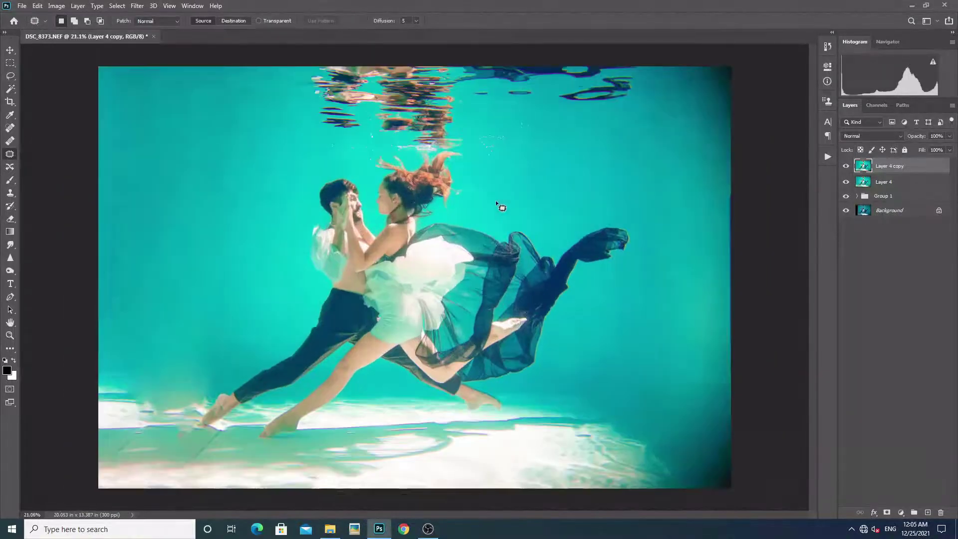
{"action": "scroll", "coordinate": [510, 187], "scroll_direction": "up", "scroll_amount": 2}
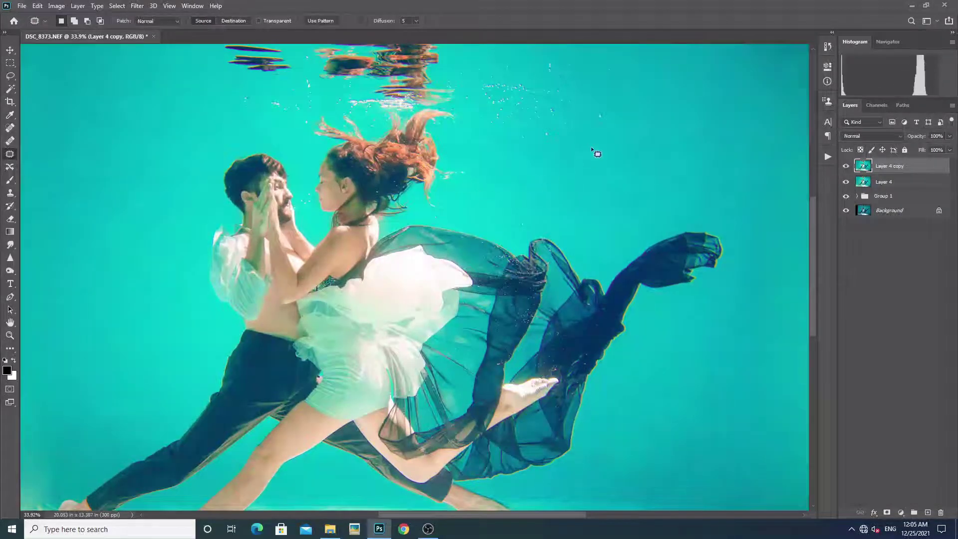
Step: Patch the bubbles in the upper water and the bubble streak near the surface
{"action": "mouse_move", "coordinate": [493, 190]}
{"action": "left_mouse_down"}
{"action": "mouse_move", "coordinate": [643, 155]}
{"action": "mouse_move", "coordinate": [551, 151]}
{"action": "mouse_move", "coordinate": [638, 122]}
{"action": "mouse_move", "coordinate": [549, 171]}
{"action": "mouse_move", "coordinate": [561, 186]}
{"action": "mouse_move", "coordinate": [504, 240]}
{"action": "left_mouse_up"}
{"action": "mouse_move", "coordinate": [492, 121]}
{"action": "left_mouse_down"}
{"action": "mouse_move", "coordinate": [556, 181]}
{"action": "mouse_move", "coordinate": [642, 150]}
{"action": "left_mouse_up"}
{"action": "key", "text": "ctrl+d"}
{"action": "left_click_drag", "start_coordinate": [567, 167], "coordinate": [584, 82]}
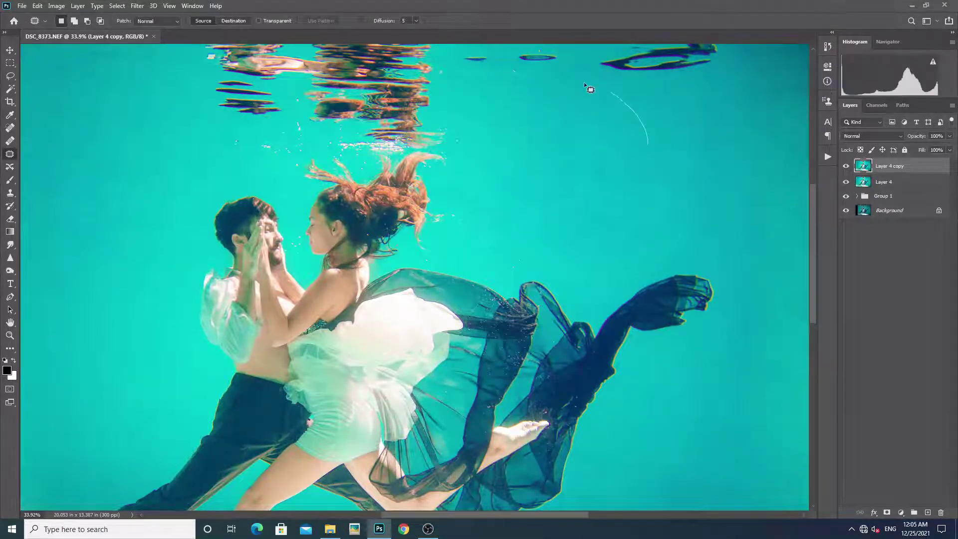
{"action": "left_click_drag", "start_coordinate": [609, 140], "coordinate": [503, 123]}
{"action": "key", "text": "ctrl+d"}
{"action": "left_click_drag", "start_coordinate": [477, 156], "coordinate": [486, 150]}
{"action": "mouse_move", "coordinate": [489, 109]}
{"action": "left_mouse_down"}
{"action": "mouse_move", "coordinate": [553, 151]}
{"action": "mouse_move", "coordinate": [473, 118]}
{"action": "left_mouse_up"}
{"action": "key", "text": "ctrl+d"}
Step: Patch the bubble area above the hair and the streak above the dress
{"action": "left_click_drag", "start_coordinate": [467, 171], "coordinate": [475, 172]}
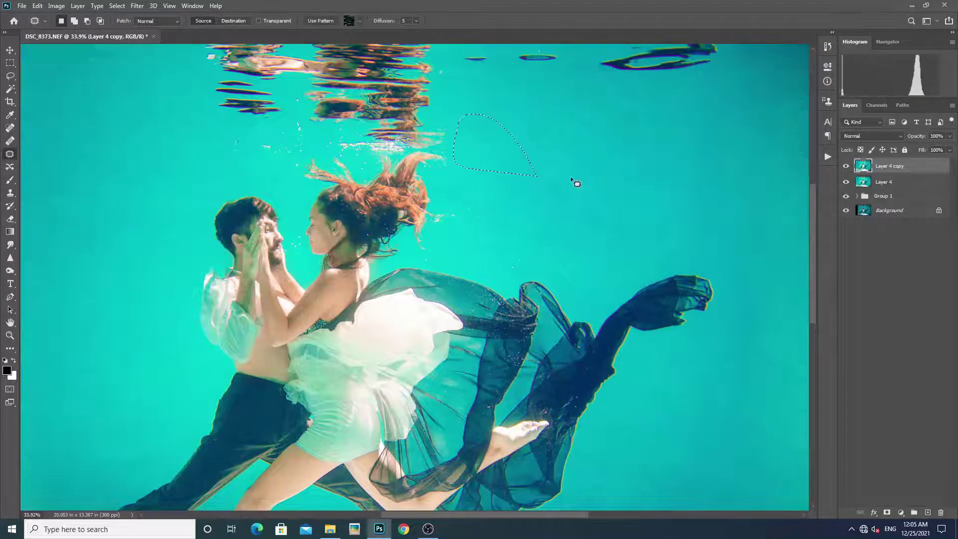
{"action": "mouse_move", "coordinate": [516, 210]}
{"action": "left_mouse_down"}
{"action": "mouse_move", "coordinate": [561, 195]}
{"action": "mouse_move", "coordinate": [467, 202]}
{"action": "left_mouse_up"}
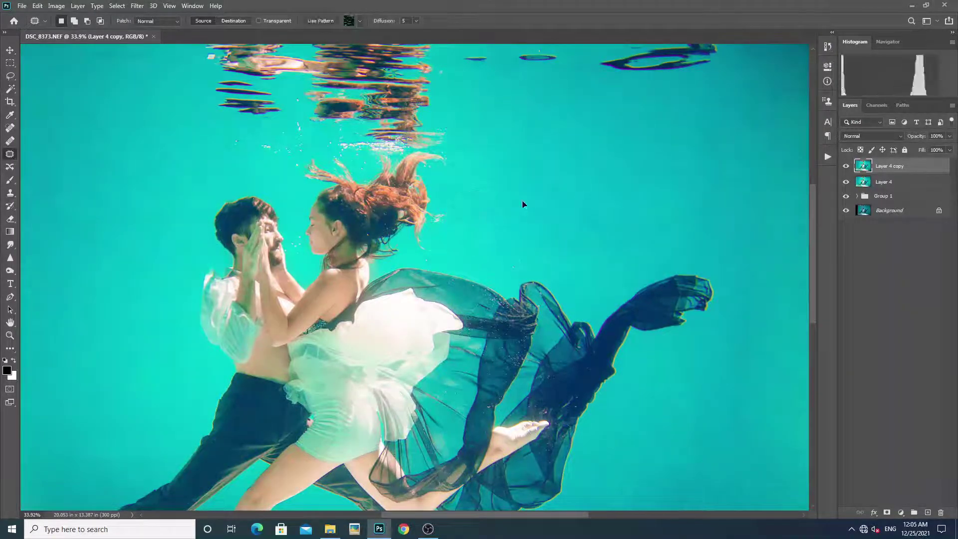
{"action": "key", "text": "ctrl+d"}
{"action": "left_click_drag", "start_coordinate": [513, 293], "coordinate": [564, 220]}
{"action": "key", "text": "ctrl+d"}
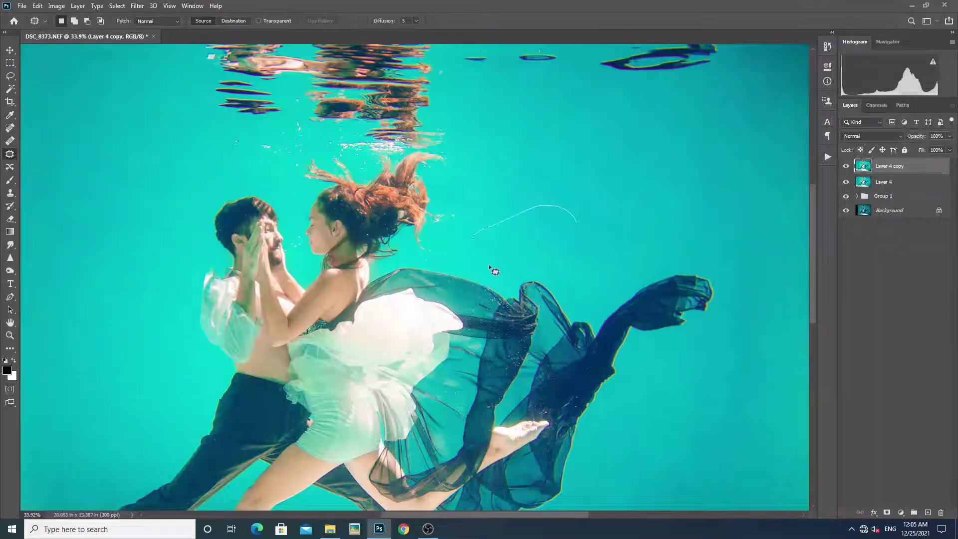
Step: Patch away the small spot on the floor beside the man's foot
{"action": "scroll", "coordinate": [604, 182], "scroll_direction": "down", "scroll_amount": 3}
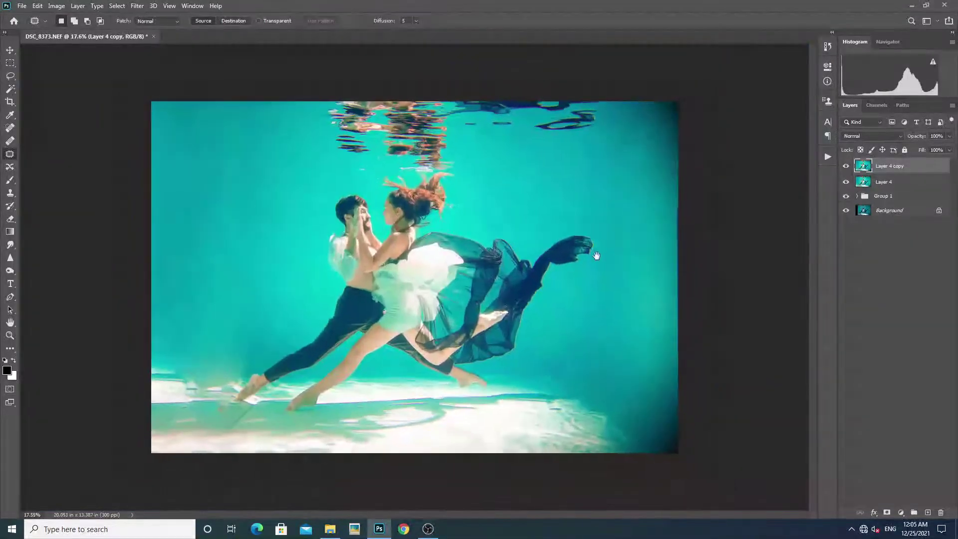
{"action": "scroll", "coordinate": [193, 420], "scroll_direction": "up", "scroll_amount": 3}
{"action": "scroll", "coordinate": [135, 452], "scroll_direction": "up", "scroll_amount": 2}
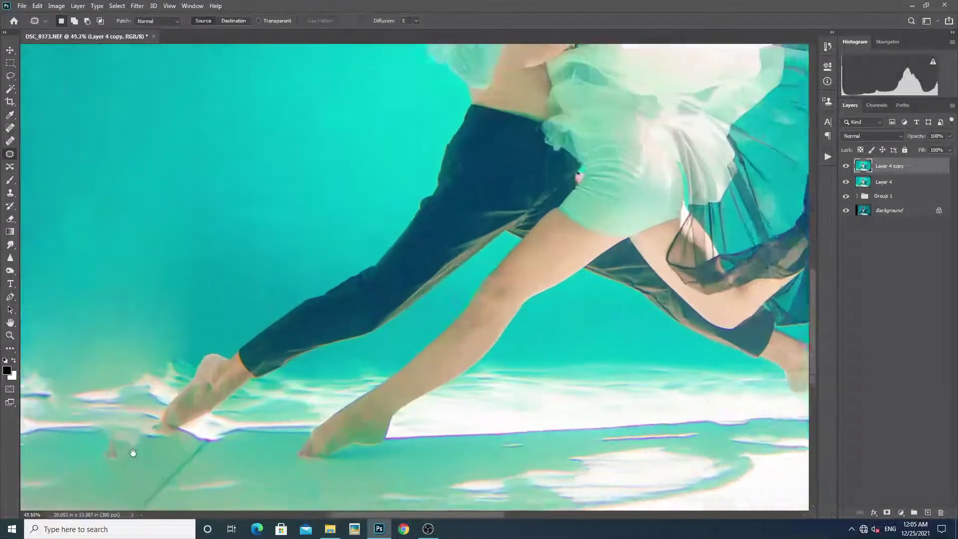
{"action": "left_click_drag", "start_coordinate": [97, 477], "coordinate": [52, 463]}
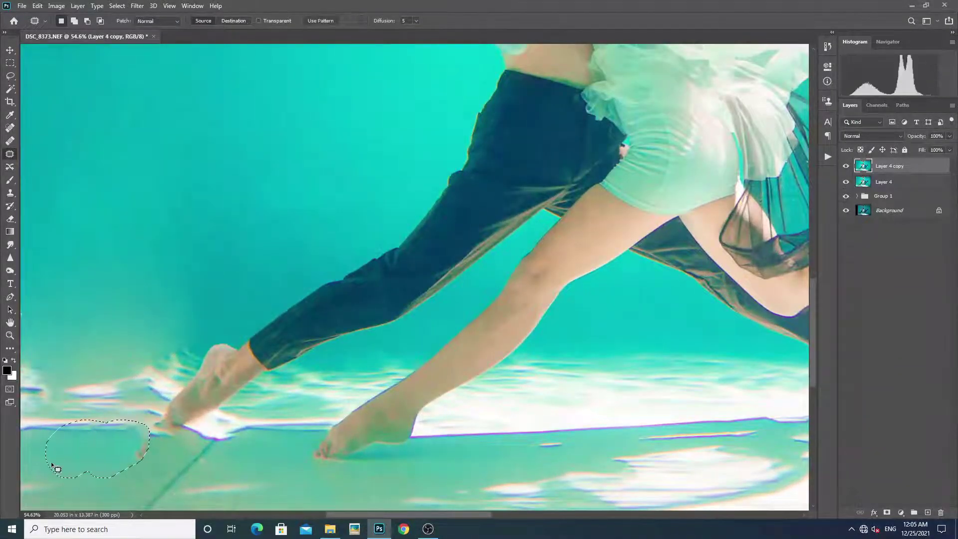
{"action": "left_click_drag", "start_coordinate": [162, 431], "coordinate": [116, 457]}
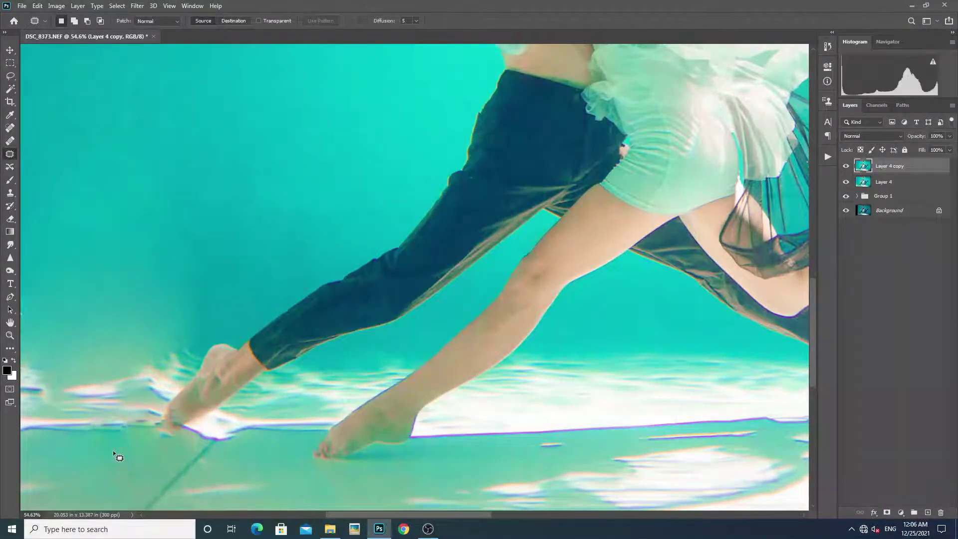
{"action": "scroll", "coordinate": [120, 447], "scroll_direction": "down", "scroll_amount": 2}
{"action": "scroll", "coordinate": [129, 442], "scroll_direction": "up", "scroll_amount": 3}
{"action": "scroll", "coordinate": [134, 443], "scroll_direction": "down", "scroll_amount": 3}
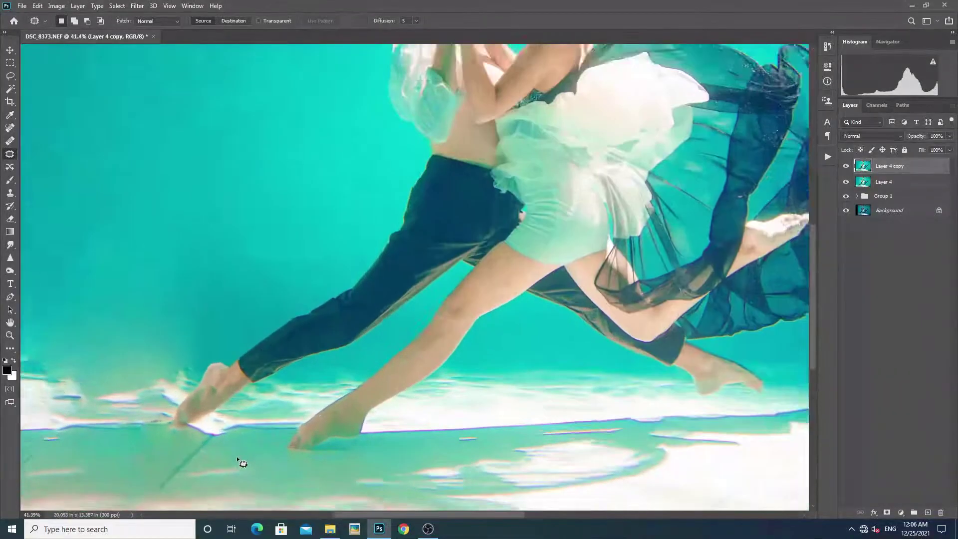
{"action": "scroll", "coordinate": [229, 455], "scroll_direction": "down", "scroll_amount": 3}
{"action": "scroll", "coordinate": [233, 458], "scroll_direction": "down", "scroll_amount": 1}
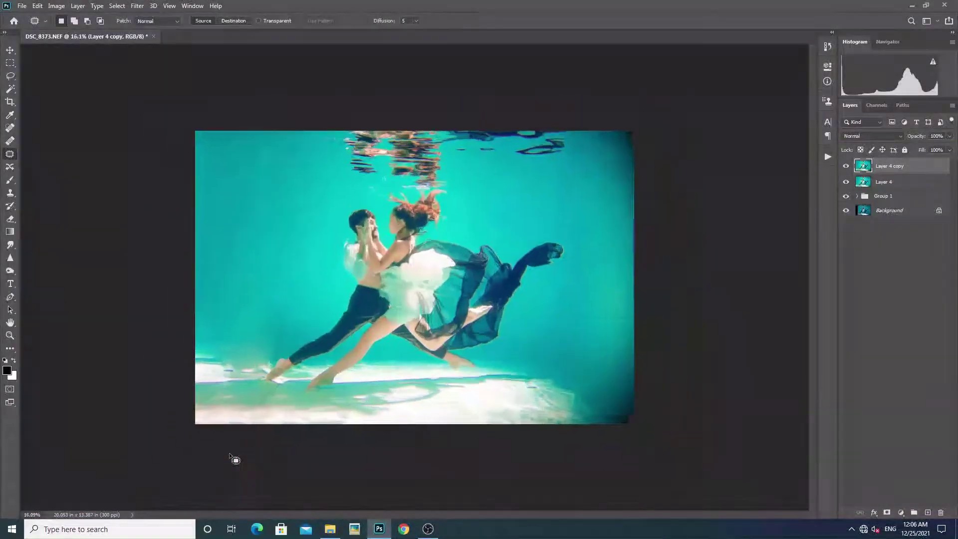
{"action": "scroll", "coordinate": [441, 332], "scroll_direction": "up", "scroll_amount": 1}
{"action": "scroll", "coordinate": [385, 212], "scroll_direction": "down", "scroll_amount": 1}
{"action": "scroll", "coordinate": [314, 151], "scroll_direction": "up", "scroll_amount": 2}
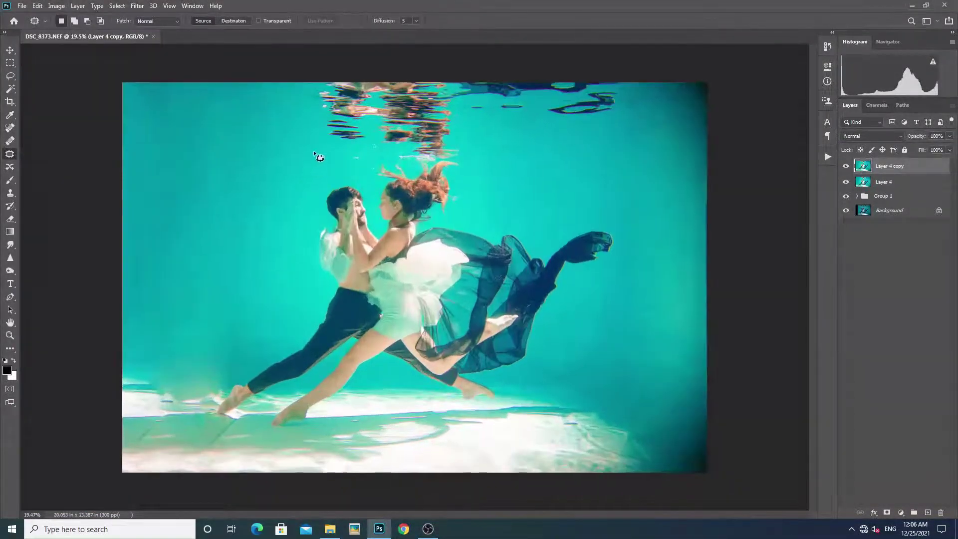
Step: Outline one more upper-left water area, then switch back to the Move tool
{"action": "mouse_move", "coordinate": [239, 93]}
{"action": "left_mouse_down"}
{"action": "mouse_move", "coordinate": [248, 142]}
{"action": "mouse_move", "coordinate": [214, 194]}
{"action": "left_mouse_up"}
{"action": "key", "text": "v"}
{"action": "scroll", "coordinate": [293, 223], "scroll_direction": "down", "scroll_amount": 2}
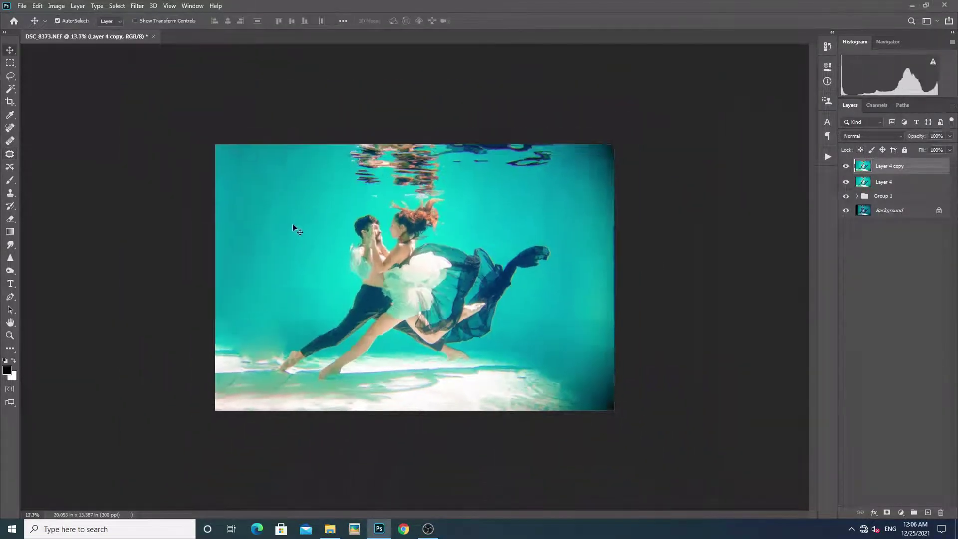
{"action": "scroll", "coordinate": [299, 225], "scroll_direction": "down", "scroll_amount": 1}
{"action": "scroll", "coordinate": [304, 228], "scroll_direction": "down", "scroll_amount": 2}
Step: Duplicate Layer 4 copy as a new Layer 4 copy 2
{"action": "scroll", "coordinate": [550, 229], "scroll_direction": "up", "scroll_amount": 2}
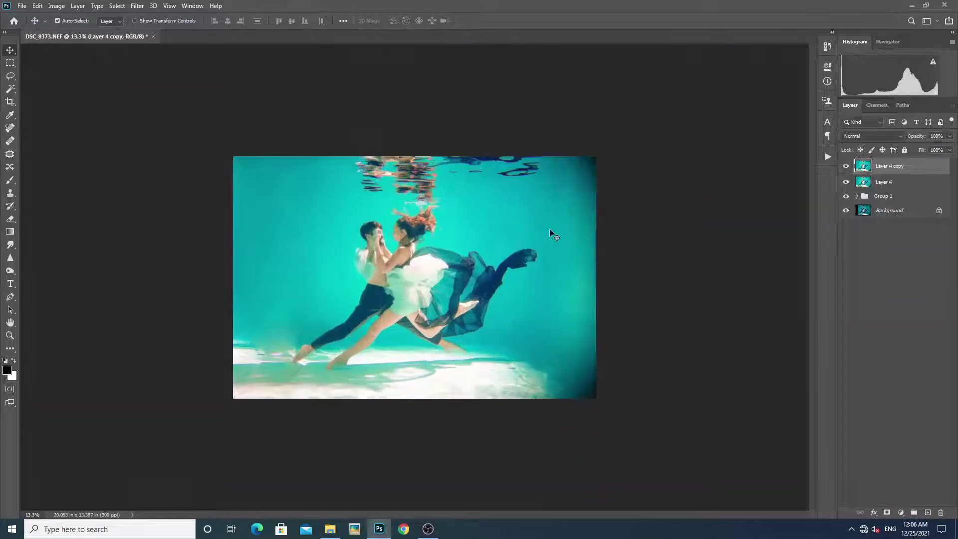
{"action": "scroll", "coordinate": [592, 200], "scroll_direction": "up", "scroll_amount": 1}
{"action": "scroll", "coordinate": [293, 223], "scroll_direction": "down", "scroll_amount": 1}
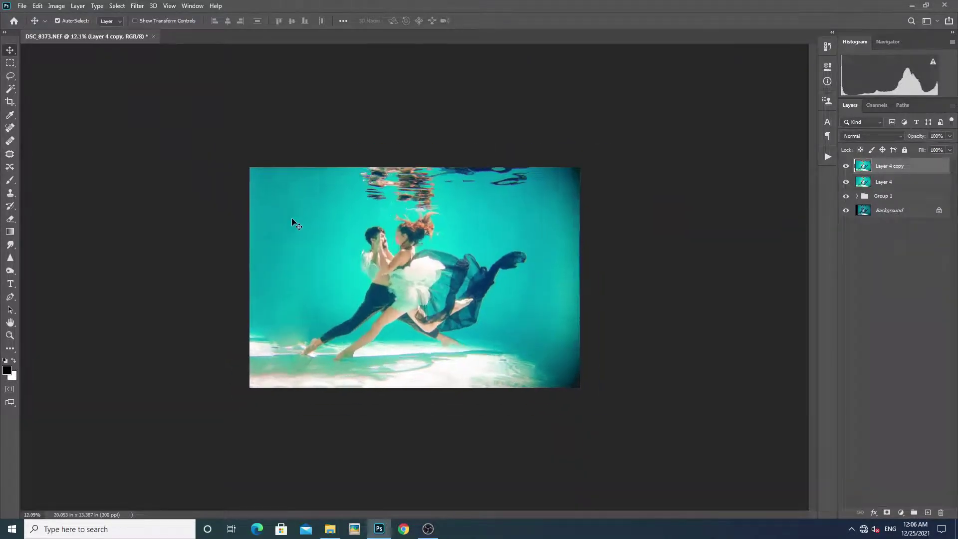
{"action": "scroll", "coordinate": [382, 264], "scroll_direction": "down", "scroll_amount": 1}
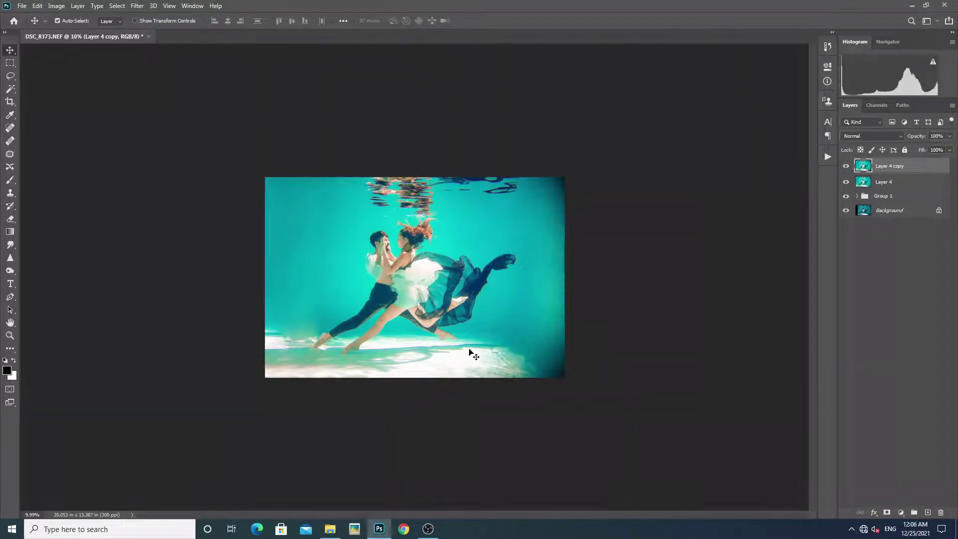
{"action": "scroll", "coordinate": [471, 353], "scroll_direction": "up", "scroll_amount": 1}
{"action": "scroll", "coordinate": [451, 355], "scroll_direction": "down", "scroll_amount": 1}
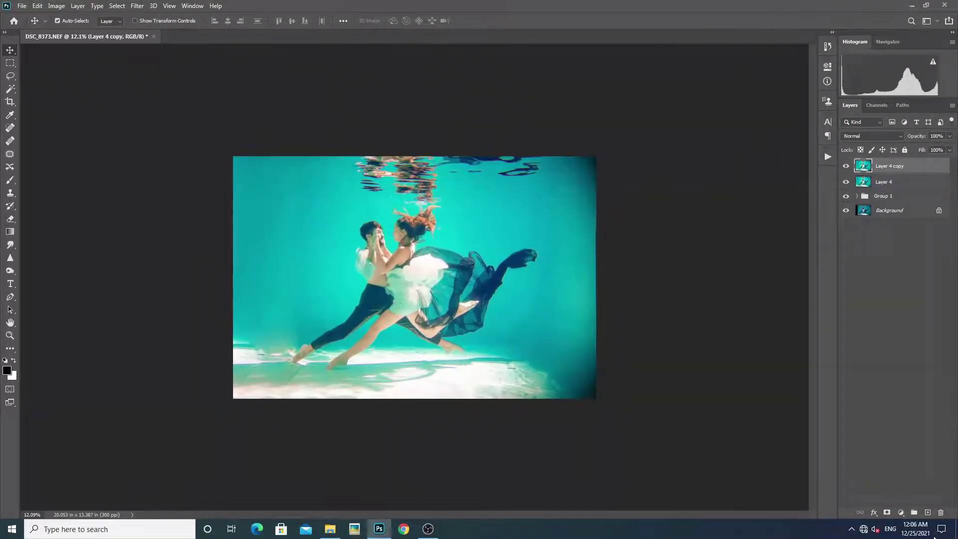
{"action": "key", "text": "ctrl+j"}
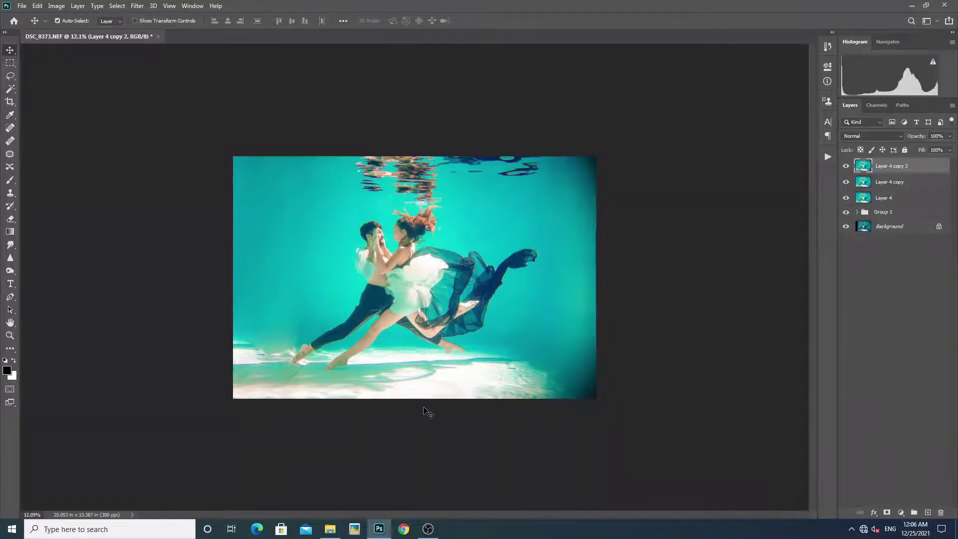
Step: Set up the Brush tool at size 500 for painting aqua
{"action": "scroll", "coordinate": [427, 408], "scroll_direction": "up", "scroll_amount": 1}
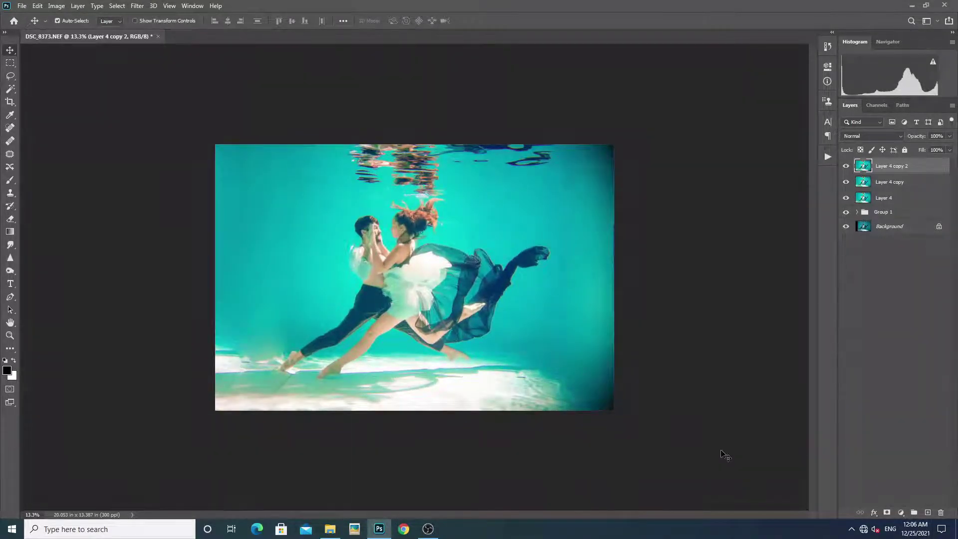
{"action": "key", "text": "b"}
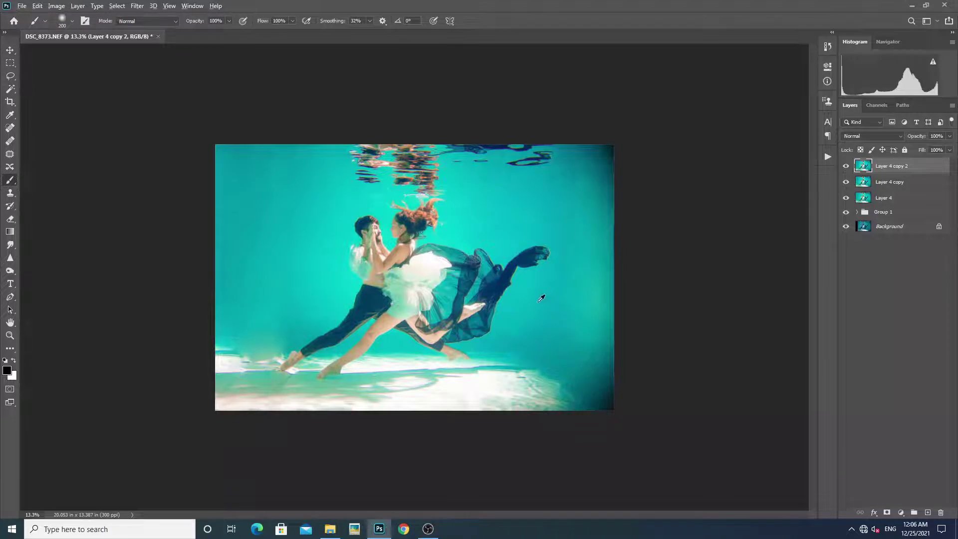
{"action": "key", "text": "bracketright"}
{"action": "key", "text": "bracketright"}
Step: Paint aqua over the white floor in the middle, bottom-left and near the heel
{"action": "mouse_move", "coordinate": [396, 368]}
{"action": "left_mouse_down"}
{"action": "mouse_move", "coordinate": [429, 368]}
{"action": "mouse_move", "coordinate": [435, 378]}
{"action": "mouse_move", "coordinate": [515, 374]}
{"action": "mouse_move", "coordinate": [553, 404]}
{"action": "mouse_move", "coordinate": [449, 379]}
{"action": "left_mouse_up"}
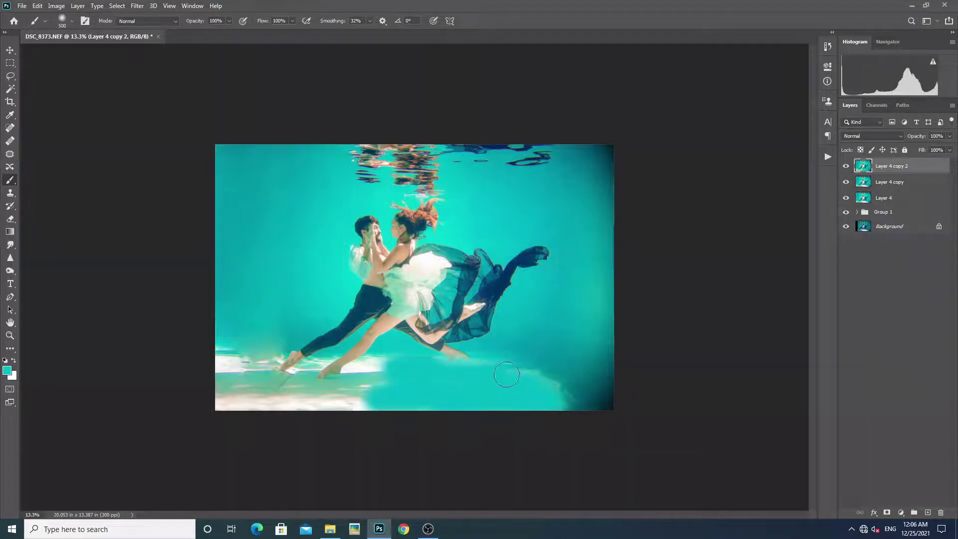
{"action": "mouse_move", "coordinate": [449, 379]}
{"action": "left_mouse_down"}
{"action": "mouse_move", "coordinate": [193, 406]}
{"action": "mouse_move", "coordinate": [337, 400]}
{"action": "mouse_move", "coordinate": [218, 361]}
{"action": "left_mouse_up"}
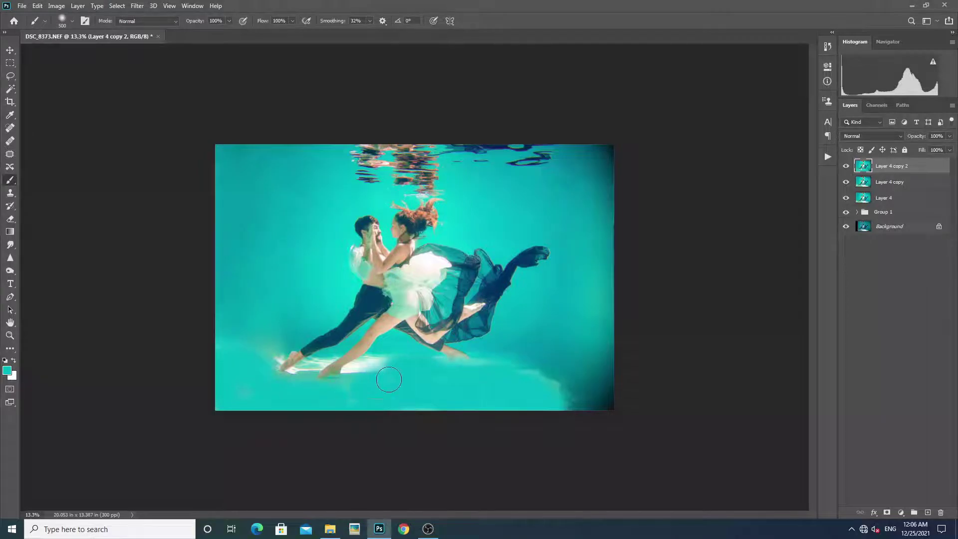
{"action": "scroll", "coordinate": [344, 375], "scroll_direction": "up", "scroll_amount": 5}
{"action": "mouse_move", "coordinate": [530, 435]}
{"action": "left_mouse_down"}
{"action": "mouse_move", "coordinate": [605, 451]}
{"action": "mouse_move", "coordinate": [594, 452]}
{"action": "left_mouse_up"}
{"action": "scroll", "coordinate": [574, 452], "scroll_direction": "down", "scroll_amount": 3}
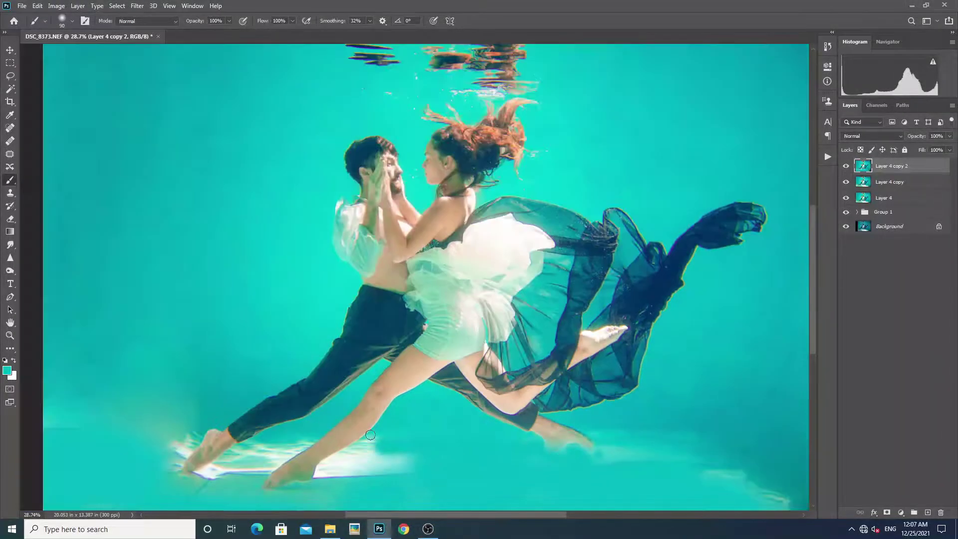
{"action": "scroll", "coordinate": [364, 431], "scroll_direction": "up", "scroll_amount": 5}
{"action": "left_click_drag", "start_coordinate": [363, 431], "coordinate": [452, 474]}
{"action": "scroll", "coordinate": [452, 474], "scroll_direction": "down", "scroll_amount": 3}
{"action": "scroll", "coordinate": [419, 439], "scroll_direction": "up", "scroll_amount": 3}
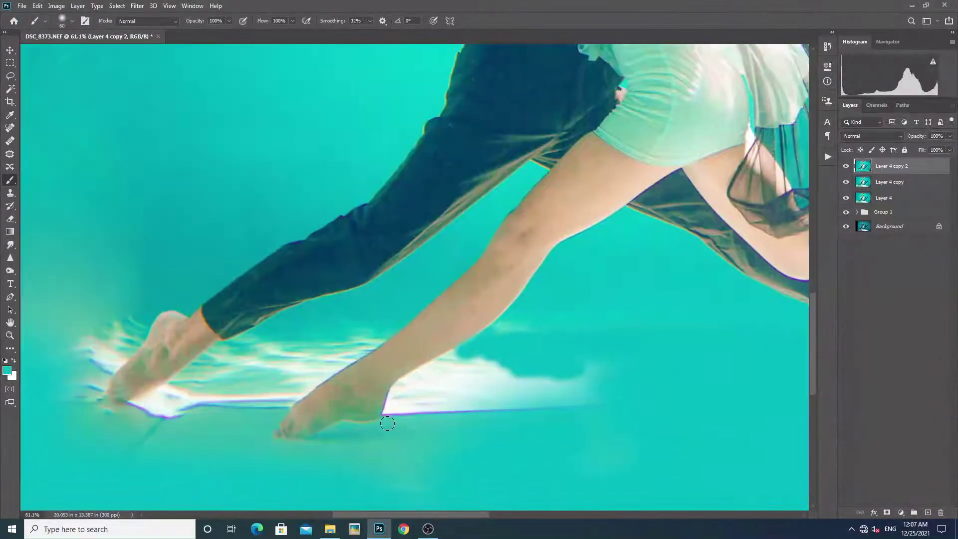
{"action": "mouse_move", "coordinate": [389, 420]}
{"action": "left_mouse_down"}
{"action": "mouse_move", "coordinate": [404, 393]}
{"action": "mouse_move", "coordinate": [398, 381]}
{"action": "mouse_move", "coordinate": [382, 412]}
{"action": "mouse_move", "coordinate": [480, 342]}
{"action": "mouse_move", "coordinate": [400, 399]}
{"action": "mouse_move", "coordinate": [407, 430]}
{"action": "mouse_move", "coordinate": [425, 395]}
{"action": "mouse_move", "coordinate": [379, 419]}
{"action": "mouse_move", "coordinate": [407, 444]}
{"action": "left_mouse_up"}
{"action": "scroll", "coordinate": [403, 393], "scroll_direction": "up", "scroll_amount": 3}
Step: With a smaller brush, cover the white highlights and streaks by the left foot
{"action": "key", "text": "["}
{"action": "key", "text": "["}
{"action": "key", "text": "["}
{"action": "mouse_move", "coordinate": [391, 346]}
{"action": "left_mouse_down"}
{"action": "mouse_move", "coordinate": [249, 439]}
{"action": "mouse_move", "coordinate": [382, 332]}
{"action": "left_mouse_up"}
{"action": "left_click_drag", "start_coordinate": [171, 423], "coordinate": [416, 335]}
{"action": "mouse_move", "coordinate": [389, 280]}
{"action": "left_mouse_down"}
{"action": "mouse_move", "coordinate": [356, 299]}
{"action": "mouse_move", "coordinate": [334, 329]}
{"action": "mouse_move", "coordinate": [242, 362]}
{"action": "mouse_move", "coordinate": [219, 352]}
{"action": "mouse_move", "coordinate": [289, 231]}
{"action": "mouse_move", "coordinate": [219, 274]}
{"action": "mouse_move", "coordinate": [186, 276]}
{"action": "mouse_move", "coordinate": [197, 282]}
{"action": "mouse_move", "coordinate": [199, 336]}
{"action": "mouse_move", "coordinate": [232, 349]}
{"action": "mouse_move", "coordinate": [261, 342]}
{"action": "left_mouse_up"}
Step: Softly paint streaks between the feet at size 175 and 46% opacity, then restore 100%
{"action": "key", "text": "bracketright"}
{"action": "key", "text": "bracketright"}
{"action": "key", "text": "bracketright"}
{"action": "key", "text": "4"}
{"action": "key", "text": "6"}
{"action": "scroll", "coordinate": [186, 276], "scroll_direction": "down", "scroll_amount": 2}
{"action": "key", "text": "bracketright"}
{"action": "key", "text": "bracketright"}
{"action": "key", "text": "bracketright"}
{"action": "scroll", "coordinate": [261, 342], "scroll_direction": "down", "scroll_amount": 8}
{"action": "scroll", "coordinate": [221, 447], "scroll_direction": "up", "scroll_amount": 7}
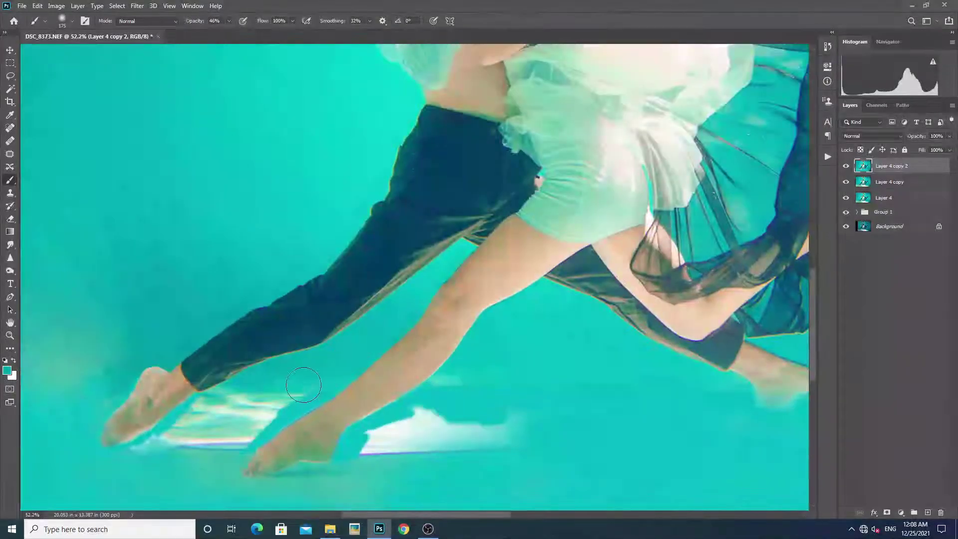
{"action": "mouse_move", "coordinate": [304, 385]}
{"action": "left_mouse_down"}
{"action": "mouse_move", "coordinate": [284, 370]}
{"action": "mouse_move", "coordinate": [257, 400]}
{"action": "mouse_move", "coordinate": [214, 419]}
{"action": "mouse_move", "coordinate": [278, 396]}
{"action": "mouse_move", "coordinate": [225, 449]}
{"action": "mouse_move", "coordinate": [215, 439]}
{"action": "mouse_move", "coordinate": [168, 445]}
{"action": "mouse_move", "coordinate": [199, 424]}
{"action": "mouse_move", "coordinate": [185, 442]}
{"action": "left_mouse_up"}
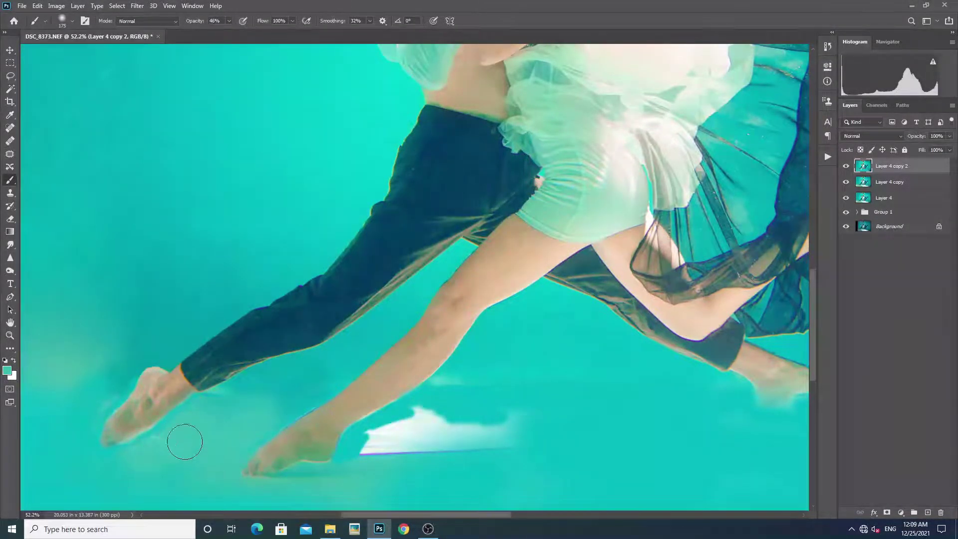
{"action": "mouse_move", "coordinate": [466, 471]}
{"action": "left_mouse_down"}
{"action": "mouse_move", "coordinate": [420, 437]}
{"action": "mouse_move", "coordinate": [377, 445]}
{"action": "mouse_move", "coordinate": [417, 422]}
{"action": "mouse_move", "coordinate": [420, 431]}
{"action": "left_mouse_up"}
{"action": "key", "text": "0"}
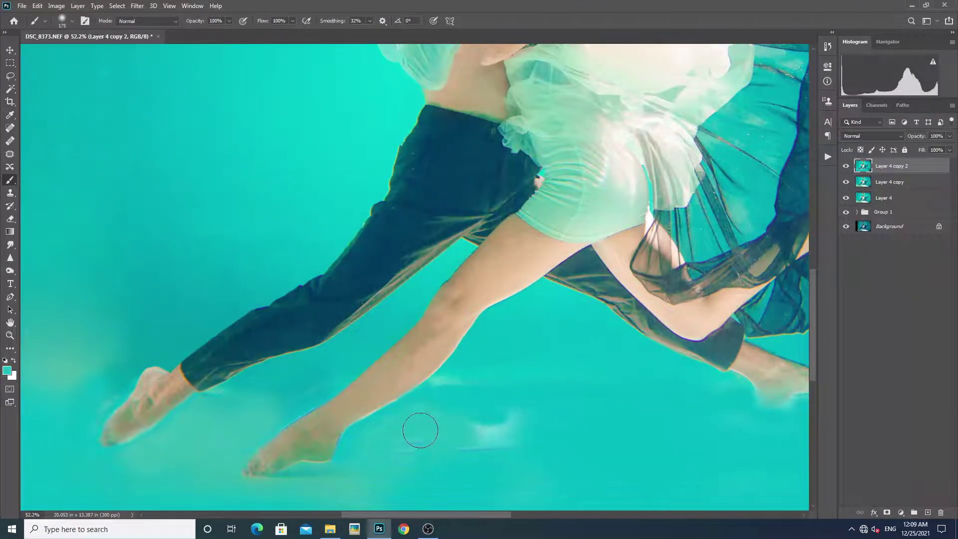
{"action": "scroll", "coordinate": [528, 462], "scroll_direction": "down", "scroll_amount": 3}
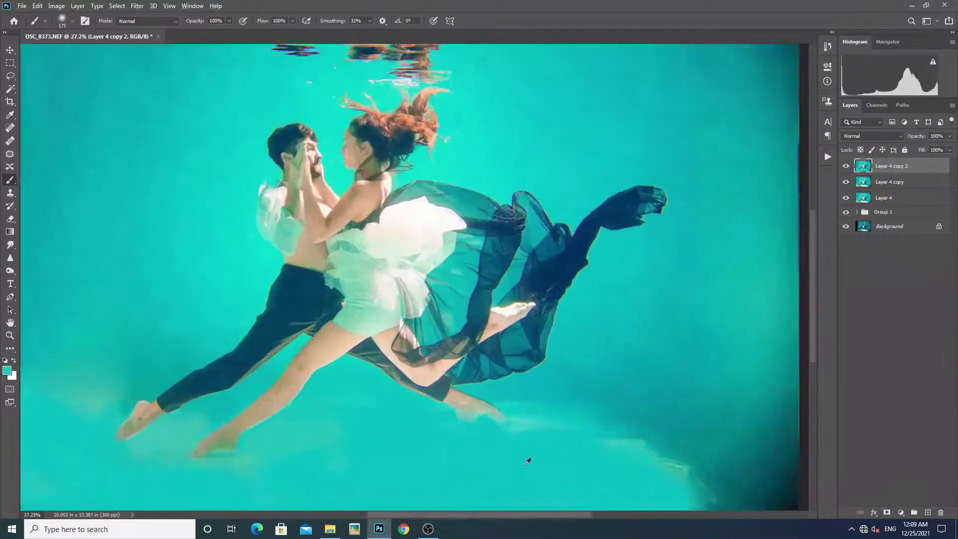
Step: Sample dark teal with a 500 brush at reduced opacity and paint the lower-right corner
{"action": "key", "text": "bracketright"}
{"action": "key", "text": "bracketright"}
{"action": "key", "text": "bracketright"}
{"action": "left_click_drag", "start_coordinate": [664, 449], "coordinate": [535, 337]}
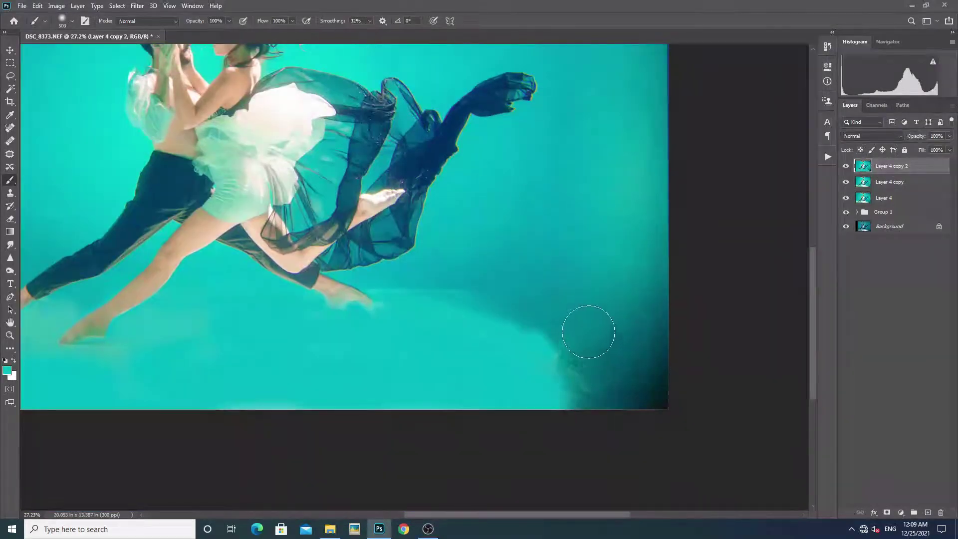
{"action": "left_click", "coordinate": [589, 332], "text": "alt"}
{"action": "left_click_drag", "start_coordinate": [199, 21], "coordinate": [195, 21]}
{"action": "left_click_drag", "start_coordinate": [531, 343], "coordinate": [621, 406]}
{"action": "left_click", "coordinate": [591, 373]}
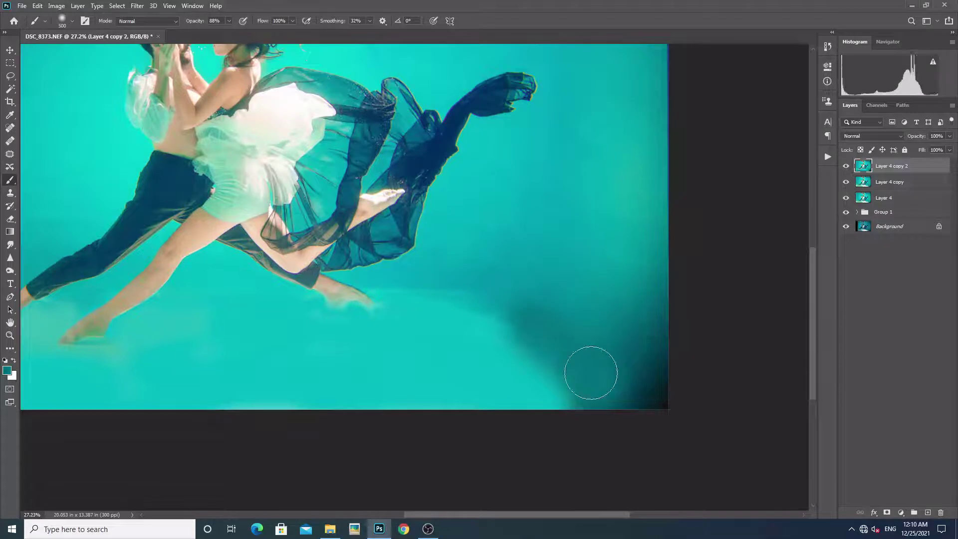
Step: Undo the too-light corner stroke and resample the corner's dark teal
{"action": "key", "text": "ctrl+z"}
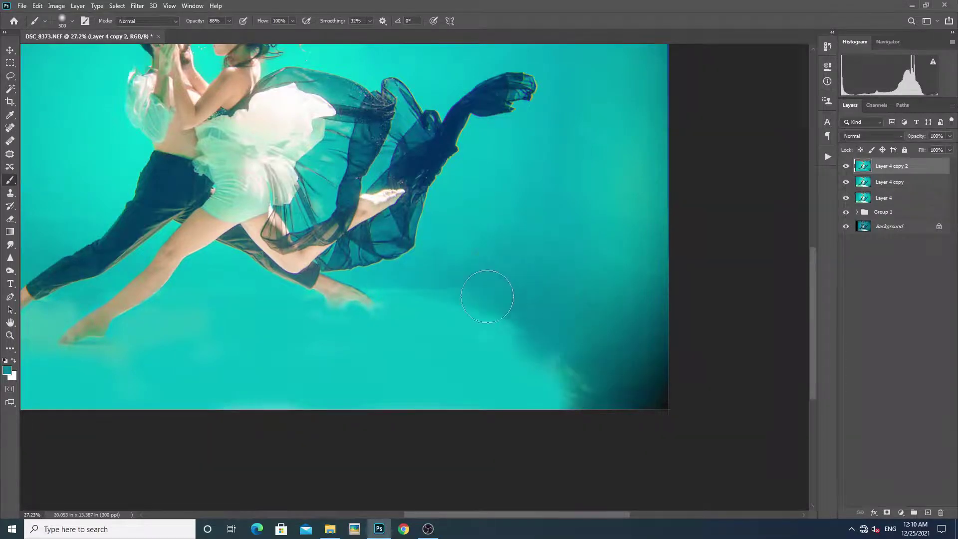
{"action": "left_click", "coordinate": [631, 394], "text": "alt"}
{"action": "scroll", "coordinate": [629, 395], "scroll_direction": "down", "scroll_amount": 3}
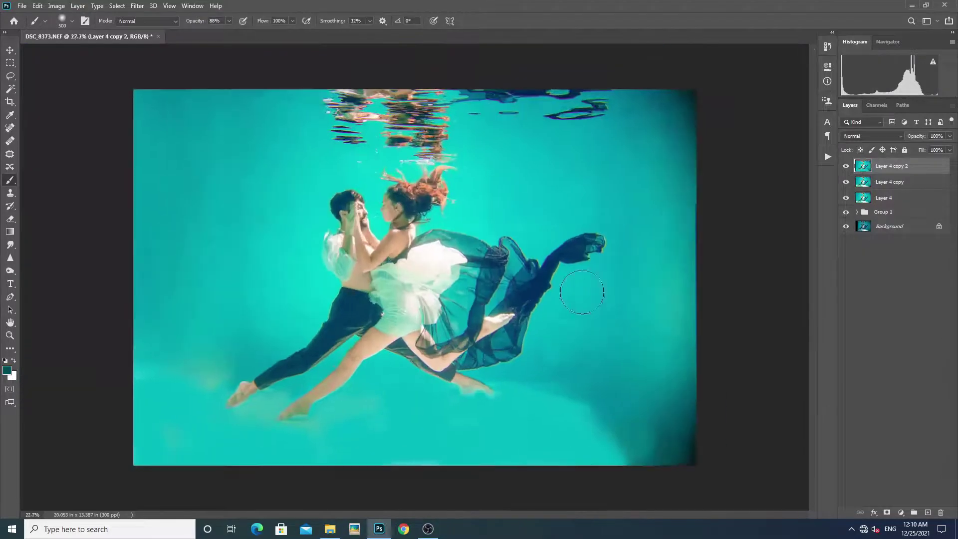
{"action": "scroll", "coordinate": [634, 392], "scroll_direction": "up", "scroll_amount": 2}
{"action": "scroll", "coordinate": [642, 385], "scroll_direction": "down", "scroll_amount": 3}
{"action": "scroll", "coordinate": [643, 385], "scroll_direction": "down", "scroll_amount": 1}
{"action": "scroll", "coordinate": [644, 385], "scroll_direction": "up", "scroll_amount": 1}
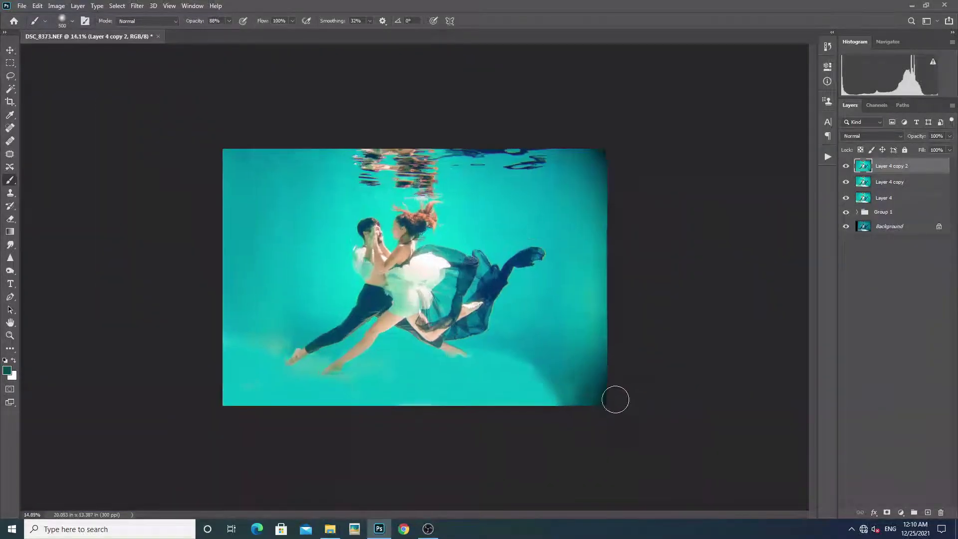
{"action": "scroll", "coordinate": [614, 400], "scroll_direction": "up", "scroll_amount": 1}
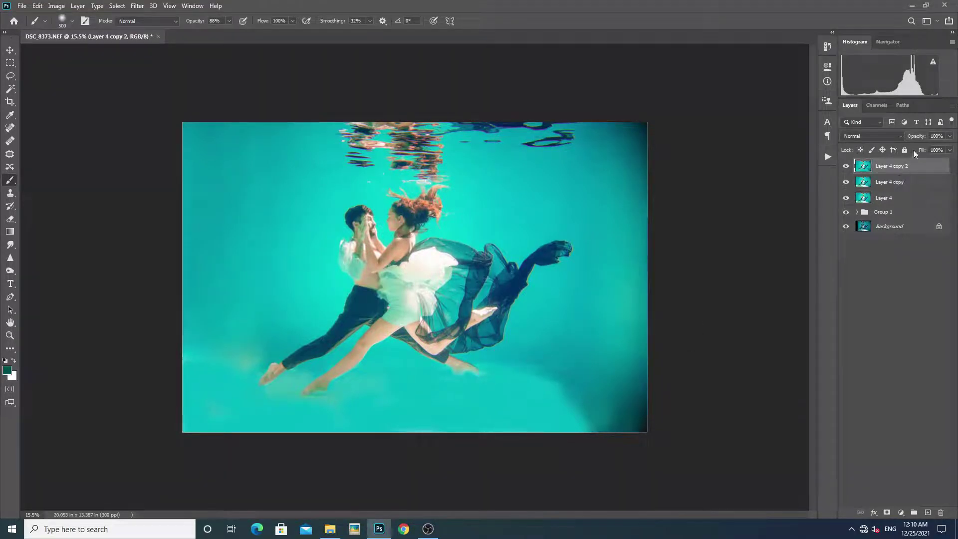
Step: Lower Layer 4 copy 2's opacity to 70% in the Layers panel
{"action": "left_click_drag", "start_coordinate": [921, 137], "coordinate": [916, 139]}
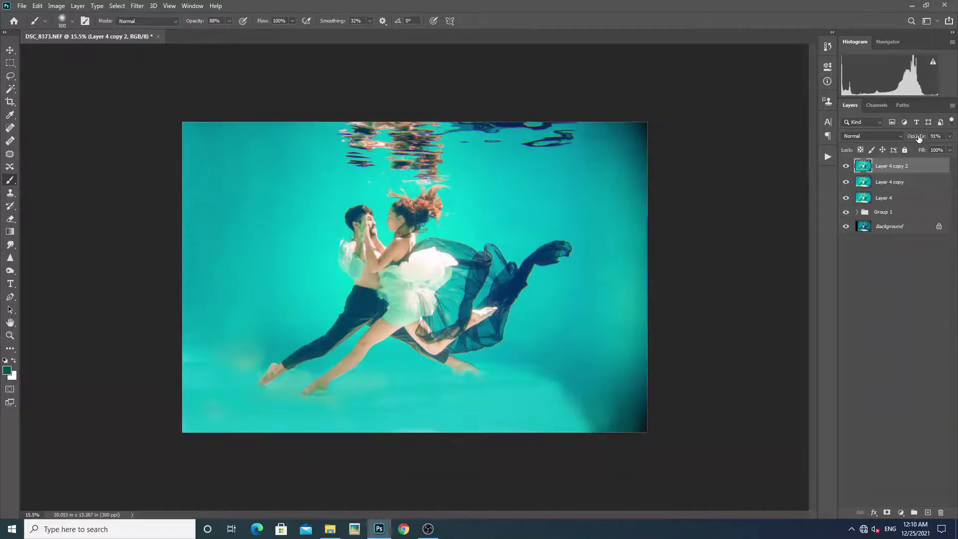
{"action": "left_click_drag", "start_coordinate": [919, 138], "coordinate": [917, 140]}
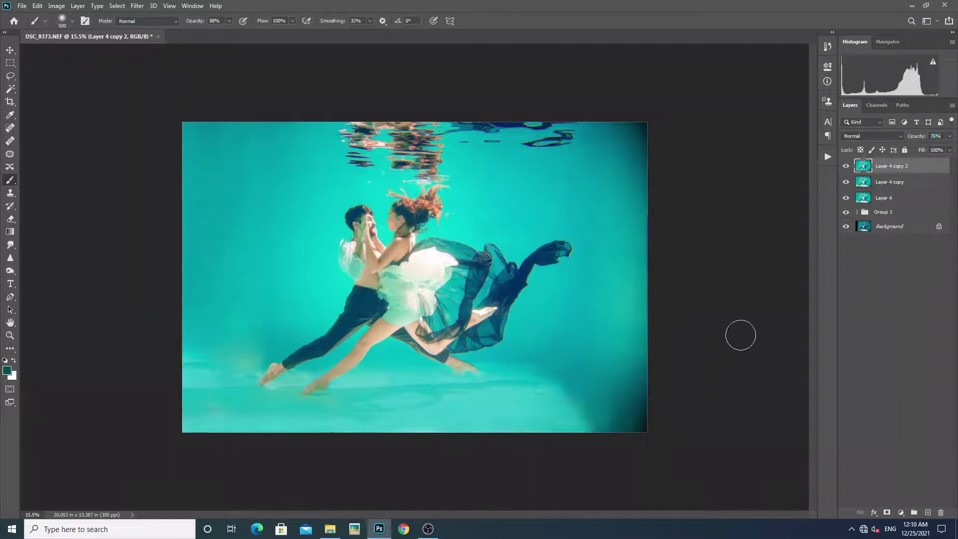
{"action": "scroll", "coordinate": [450, 397], "scroll_direction": "down", "scroll_amount": 2}
{"action": "scroll", "coordinate": [451, 397], "scroll_direction": "up", "scroll_amount": 2}
{"action": "left_click_drag", "start_coordinate": [919, 140], "coordinate": [917, 144]}
Step: Add a layer mask to Layer 4 copy 2 and set the brush to size 90 at full opacity
{"action": "left_click", "coordinate": [886, 513]}
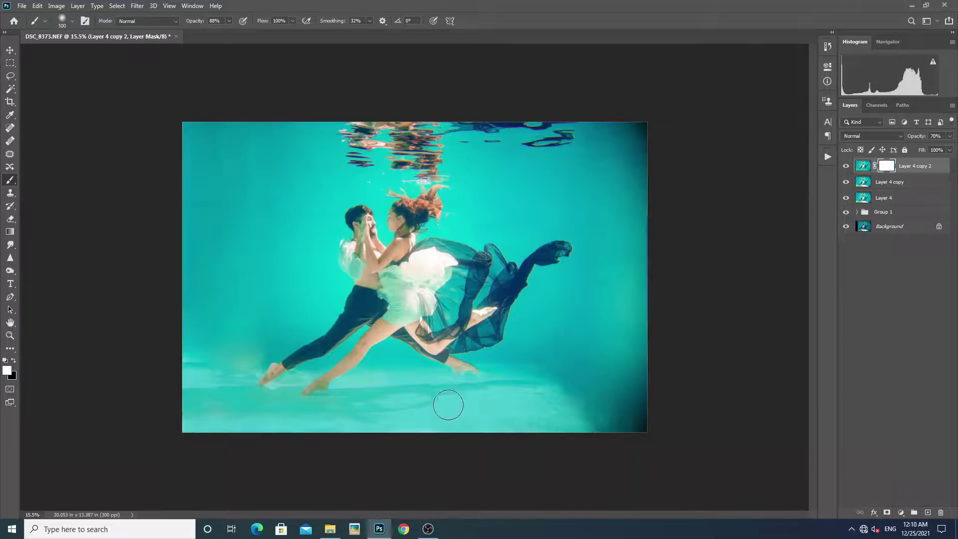
{"action": "scroll", "coordinate": [447, 399], "scroll_direction": "up", "scroll_amount": 1}
{"action": "scroll", "coordinate": [449, 394], "scroll_direction": "up", "scroll_amount": 3}
{"action": "scroll", "coordinate": [465, 384], "scroll_direction": "up", "scroll_amount": 1}
{"action": "key", "text": "bracketleft"}
{"action": "key", "text": "bracketleft"}
{"action": "key", "text": "bracketleft"}
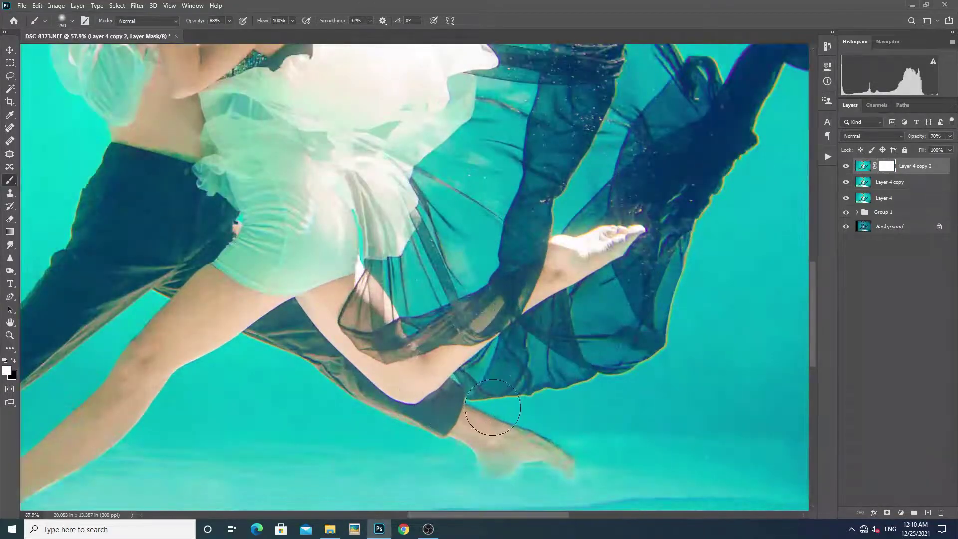
{"action": "left_click_drag", "start_coordinate": [194, 25], "coordinate": [200, 25]}
{"action": "key", "text": "bracketleft"}
{"action": "key", "text": "bracketleft"}
{"action": "key", "text": "bracketleft"}
Step: Paint black on the mask over the heel and toes to reveal the feet
{"action": "key", "text": "x"}
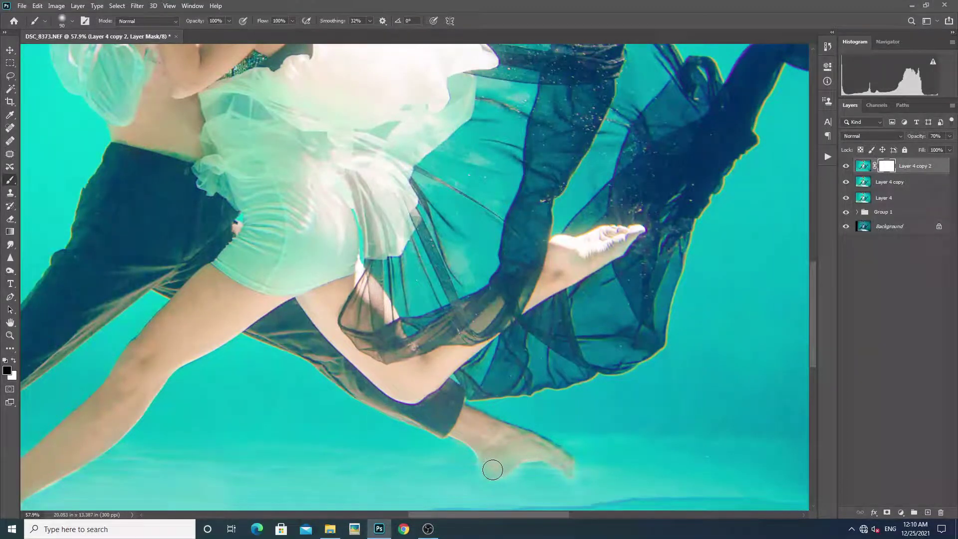
{"action": "mouse_move", "coordinate": [492, 460]}
{"action": "left_mouse_down"}
{"action": "mouse_move", "coordinate": [489, 453]}
{"action": "mouse_move", "coordinate": [545, 449]}
{"action": "mouse_move", "coordinate": [492, 434]}
{"action": "mouse_move", "coordinate": [566, 461]}
{"action": "left_mouse_up"}
{"action": "key", "text": "bracketleft"}
{"action": "key", "text": "bracketleft"}
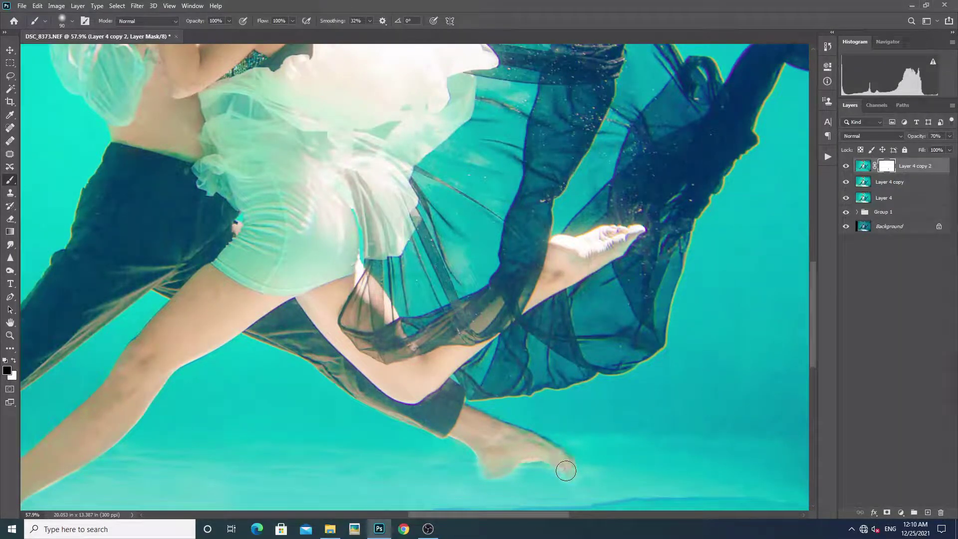
{"action": "key", "text": "bracketleft"}
{"action": "key", "text": "bracketleft"}
{"action": "key", "text": "bracketleft"}
{"action": "scroll", "coordinate": [559, 446], "scroll_direction": "down", "scroll_amount": 5}
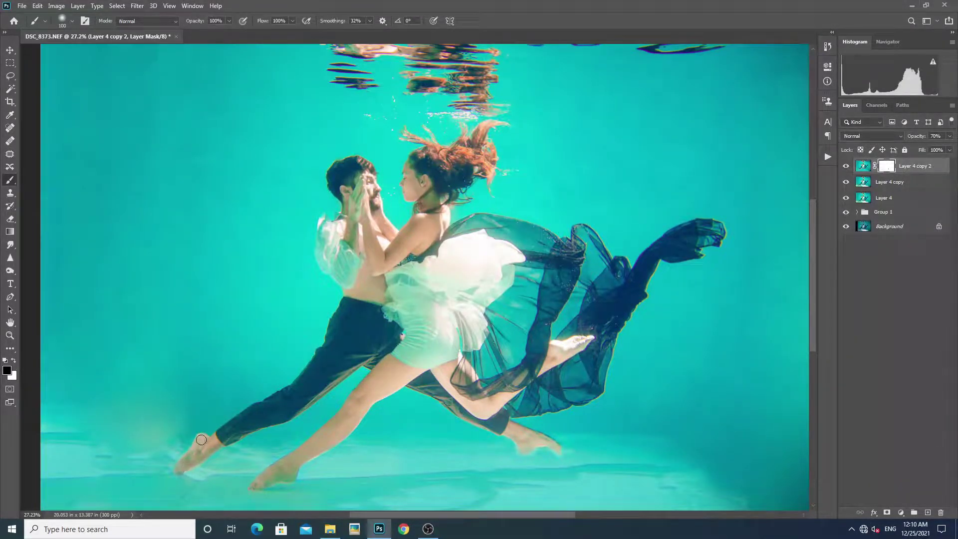
{"action": "key", "text": "v"}
{"action": "scroll", "coordinate": [288, 409], "scroll_direction": "down", "scroll_amount": 5}
Step: Toggle the Background layer's visibility to compare the edit with the original photo
{"action": "scroll", "coordinate": [288, 409], "scroll_direction": "up", "scroll_amount": 2}
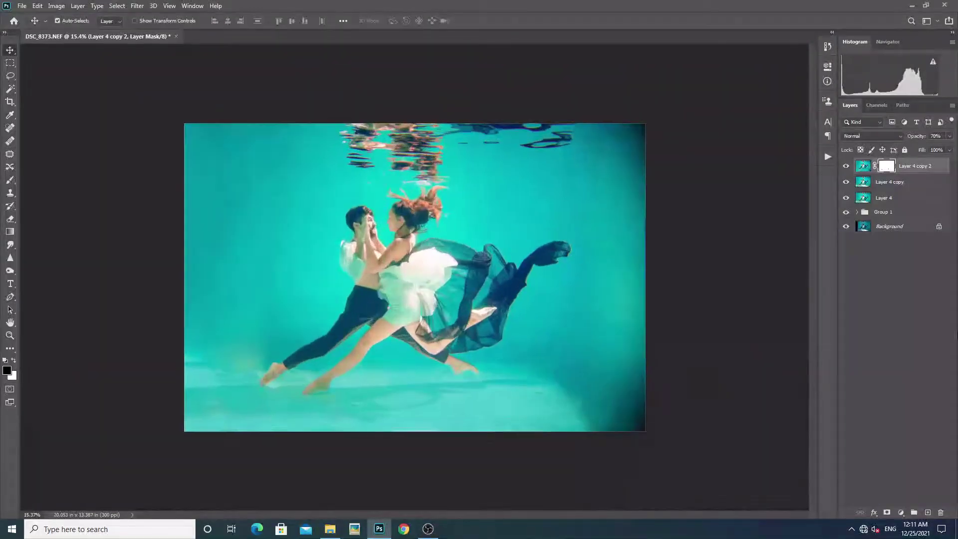
{"action": "left_click", "coordinate": [847, 227], "text": "alt"}
{"action": "left_click", "coordinate": [847, 227], "text": "alt"}
{"action": "left_click", "coordinate": [846, 227], "text": "alt"}
Step: Group the three Layer 4 layers into Group 1 and stamp a merged Layer 5 on top
{"action": "left_click", "coordinate": [908, 202]}
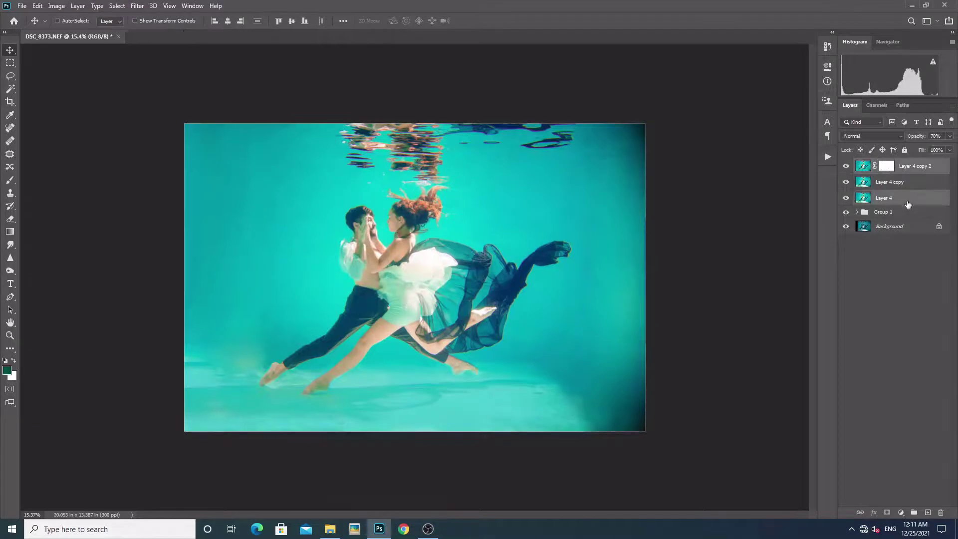
{"action": "left_click", "coordinate": [908, 186], "text": "ctrl"}
{"action": "left_click_drag", "start_coordinate": [901, 199], "coordinate": [884, 213]}
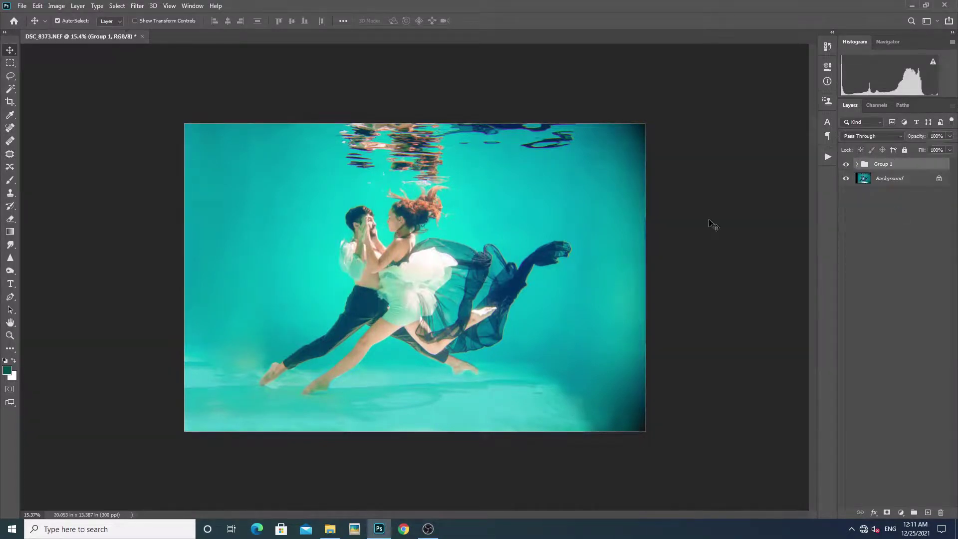
{"action": "scroll", "coordinate": [444, 275], "scroll_direction": "up", "scroll_amount": 1}
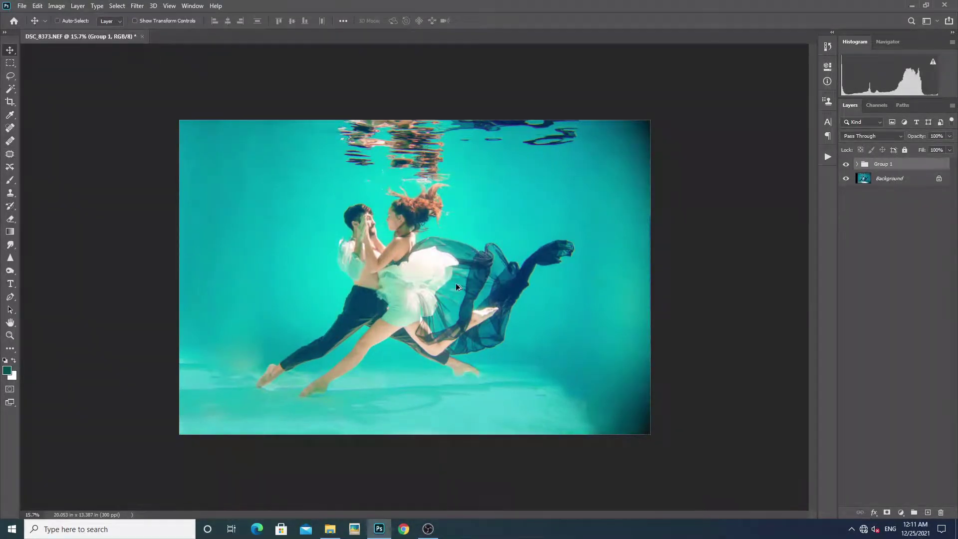
{"action": "key", "text": "ctrl+shift+alt+e"}
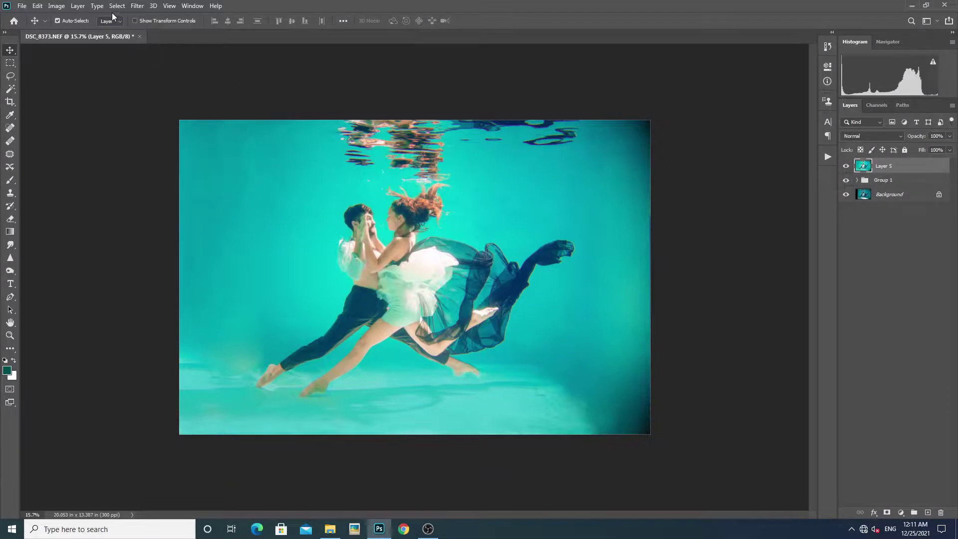
Step: Try Gaussian Blur, then apply Imagenomic Portraiture skin smoothing to Layer 5
{"action": "left_click", "coordinate": [137, 6]}
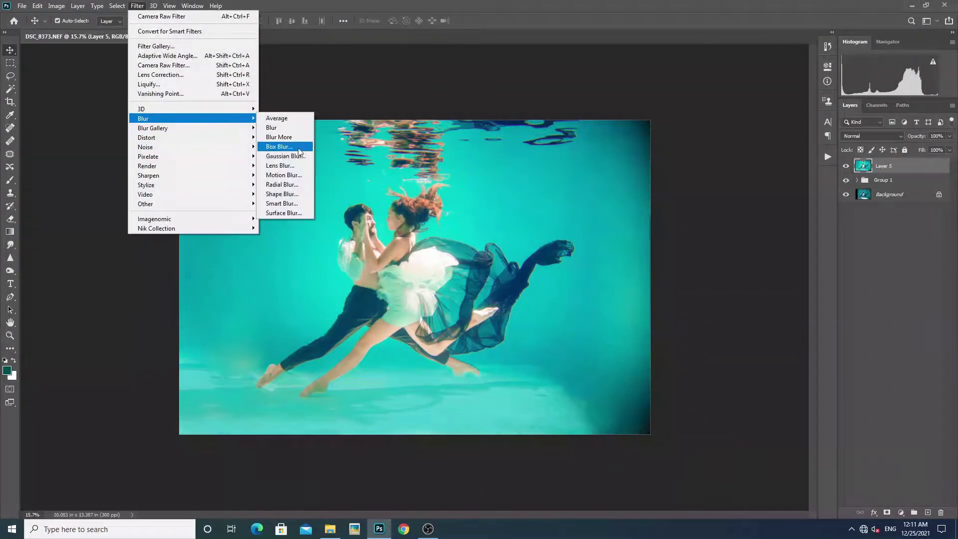
{"action": "left_click", "coordinate": [297, 156]}
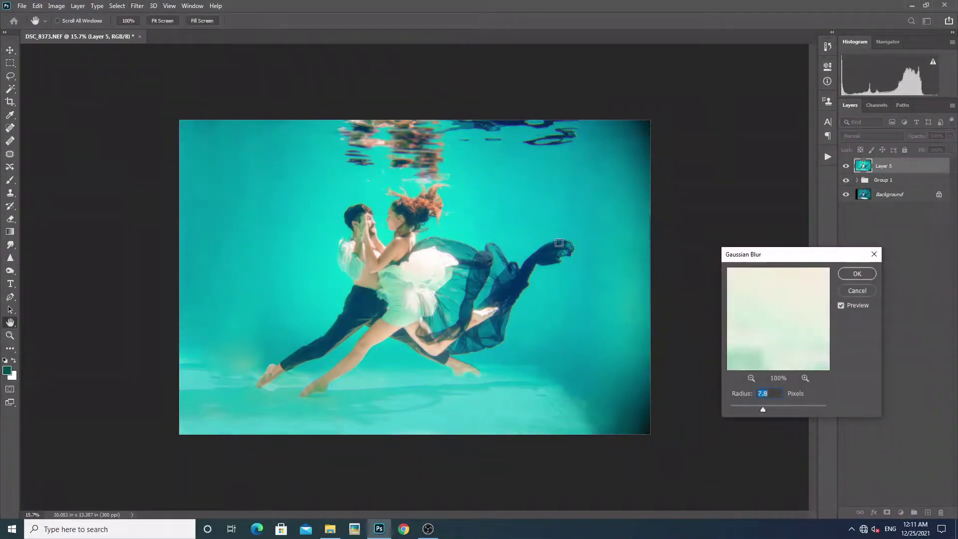
{"action": "left_click", "coordinate": [857, 290]}
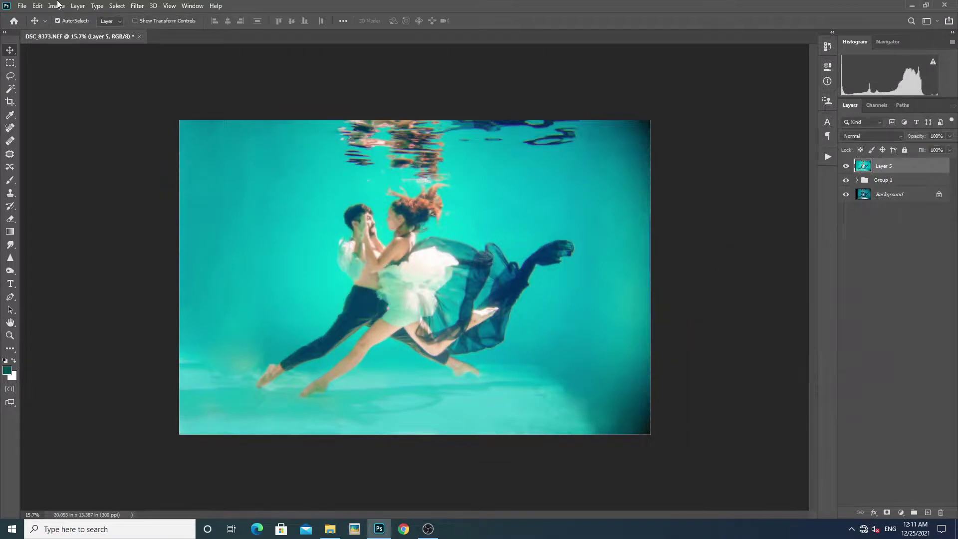
{"action": "left_click", "coordinate": [138, 6]}
{"action": "left_click", "coordinate": [288, 219]}
Step: Fit the photo to the window, then hide and delete the merged Layer 5
{"action": "key", "text": "ctrl+0"}
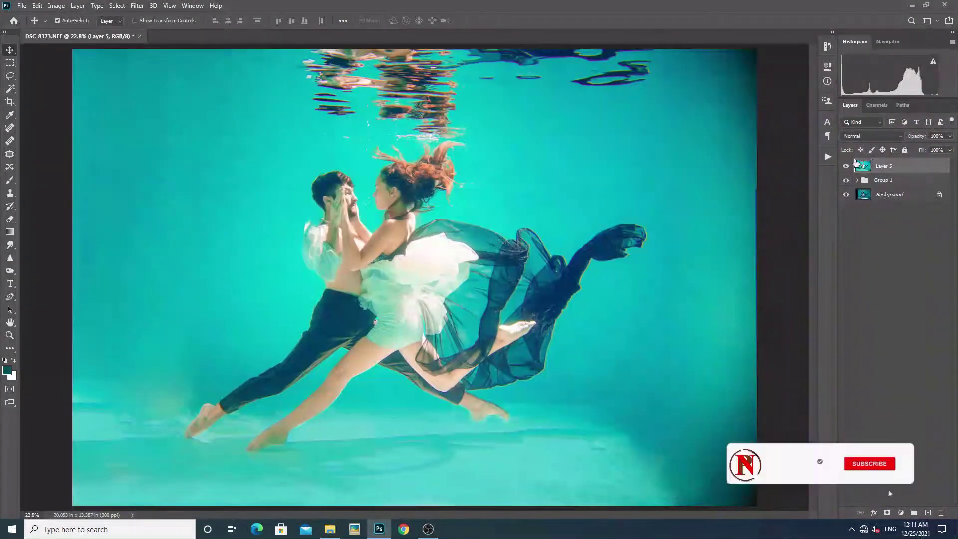
{"action": "left_click", "coordinate": [847, 167]}
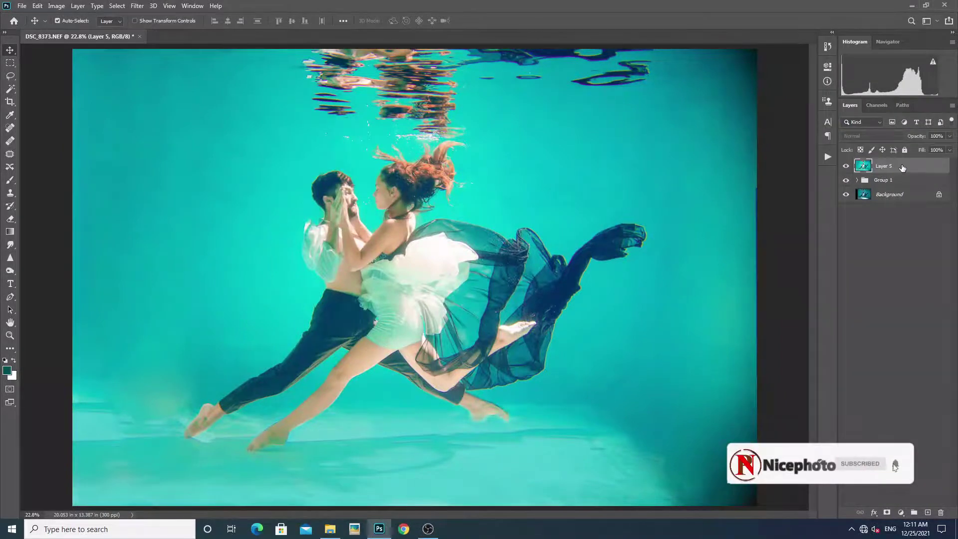
{"action": "key", "text": "Delete"}
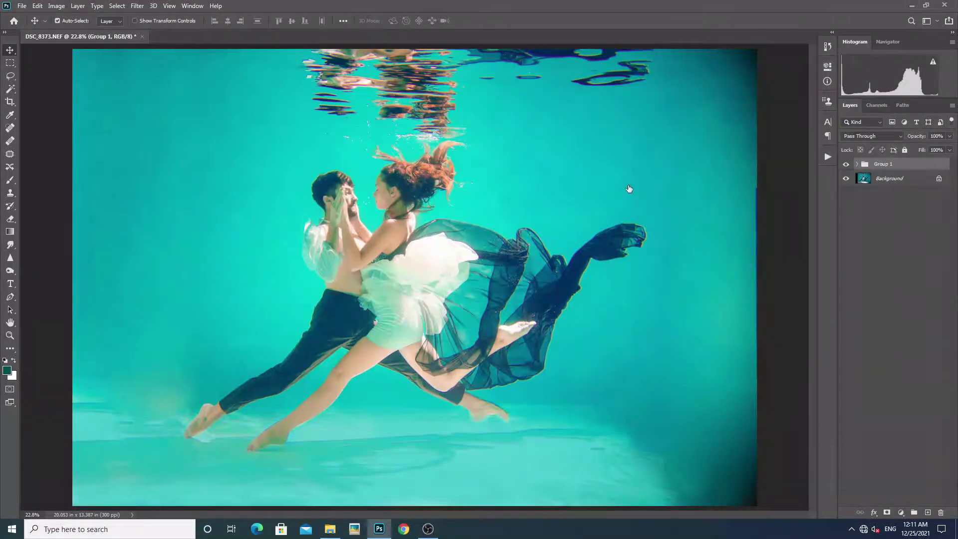
{"action": "scroll", "coordinate": [625, 199], "scroll_direction": "down", "scroll_amount": 1}
{"action": "scroll", "coordinate": [625, 199], "scroll_direction": "down", "scroll_amount": 2}
{"action": "scroll", "coordinate": [625, 199], "scroll_direction": "up", "scroll_amount": 2}
{"action": "scroll", "coordinate": [621, 194], "scroll_direction": "down", "scroll_amount": 2}
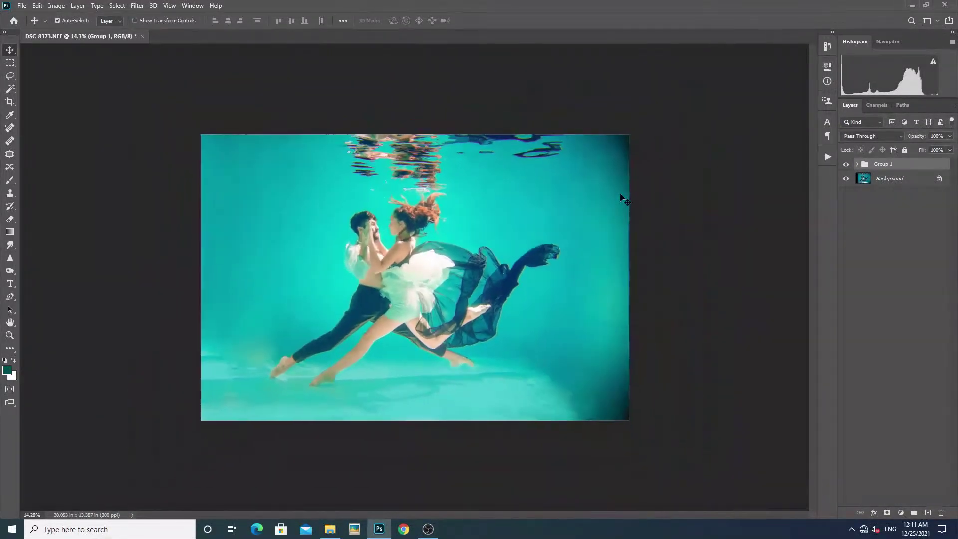
{"action": "scroll", "coordinate": [592, 209], "scroll_direction": "up", "scroll_amount": 1}
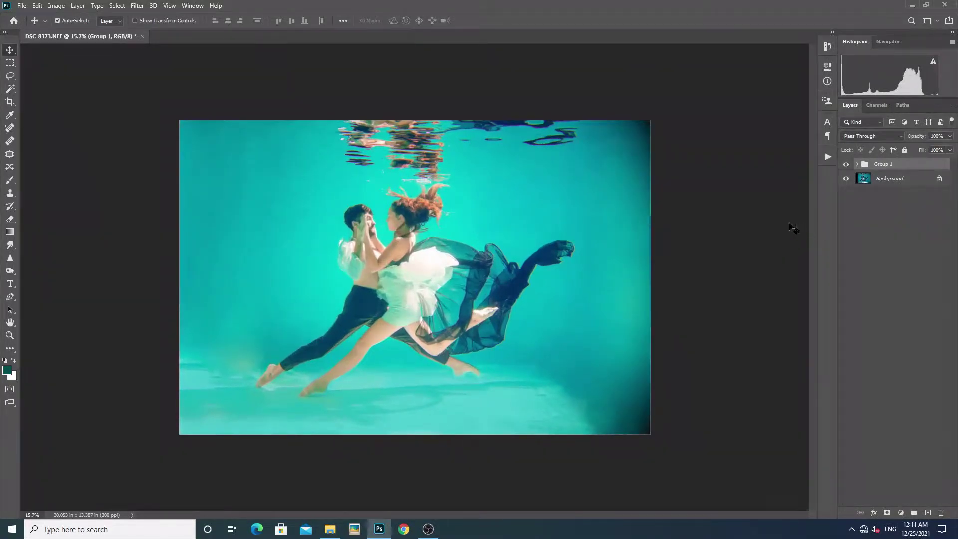
{"action": "left_click", "coordinate": [846, 170]}
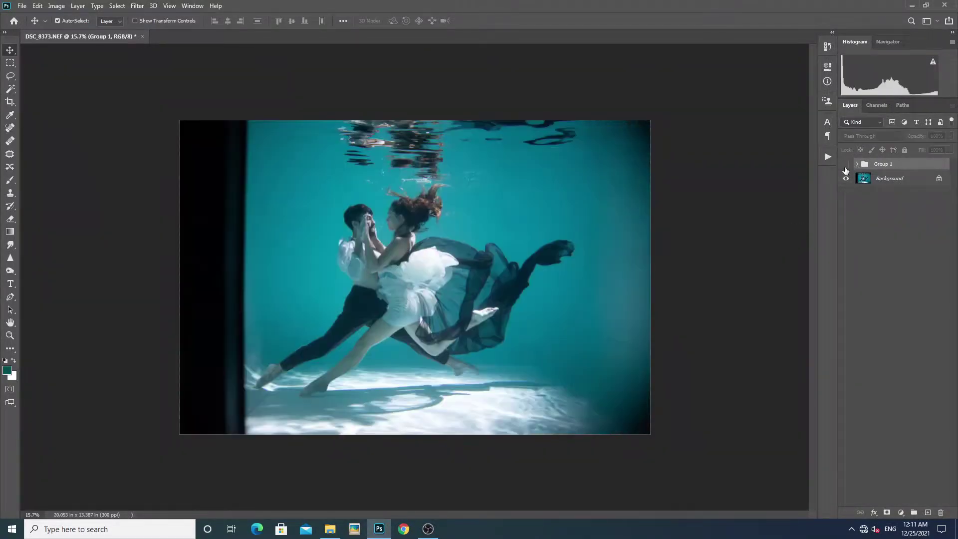
{"action": "left_click", "coordinate": [846, 166]}
{"action": "left_click", "coordinate": [845, 168]}
{"action": "left_click", "coordinate": [846, 166]}
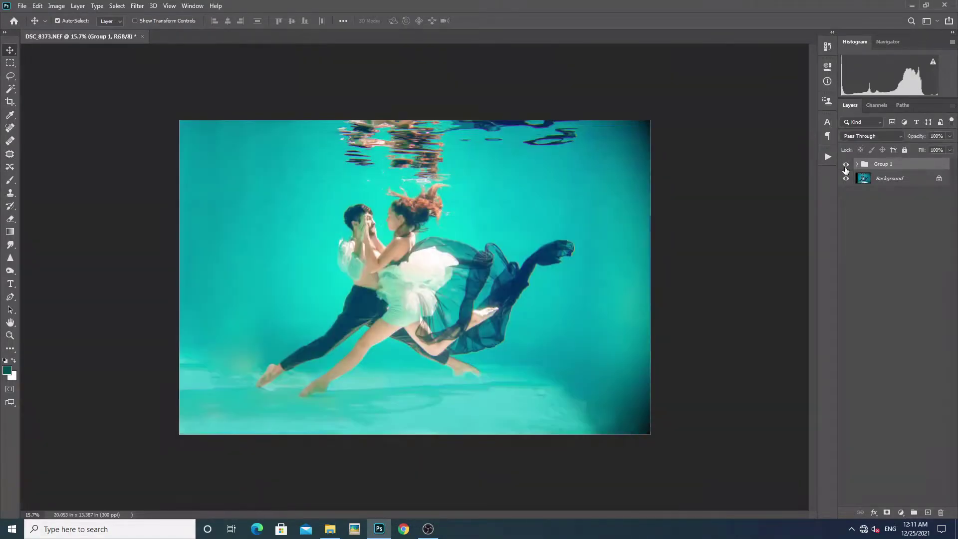